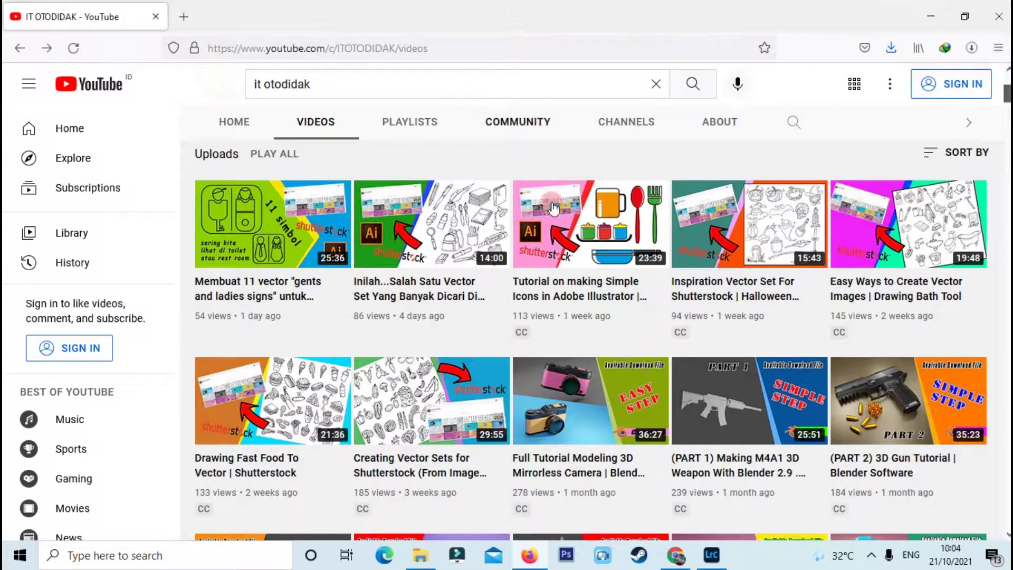
Glance at the Shutterstock portfolio, return to YouTube, then bring up the PROJECT photo folder in File Explorer.
{"action": "scroll", "coordinate": [603, 336], "scroll_direction": "down", "scroll_amount": 3}
{"action": "scroll", "coordinate": [603, 336], "scroll_direction": "up", "scroll_amount": 3}
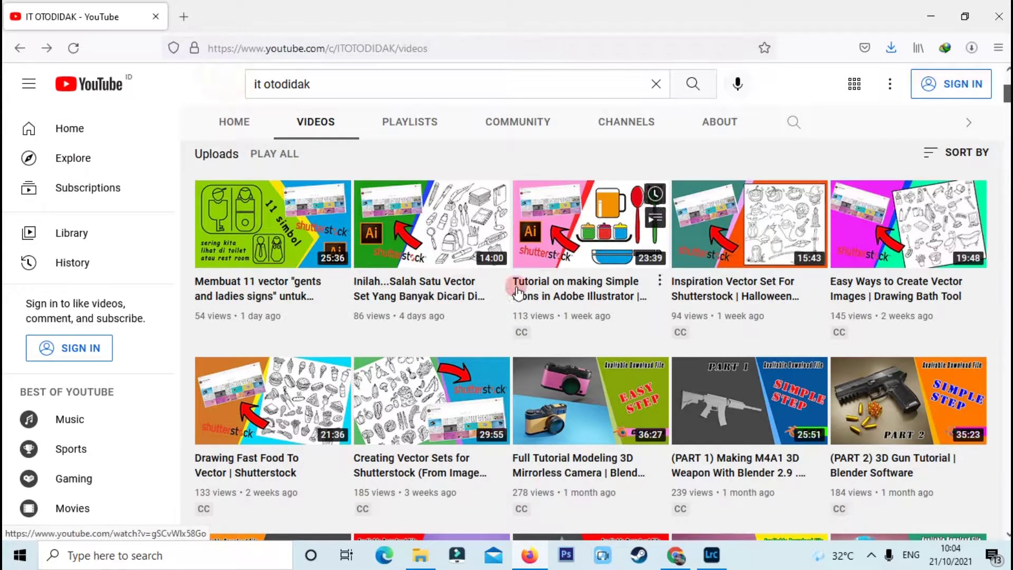
{"action": "mouse_move", "coordinate": [432, 400]}
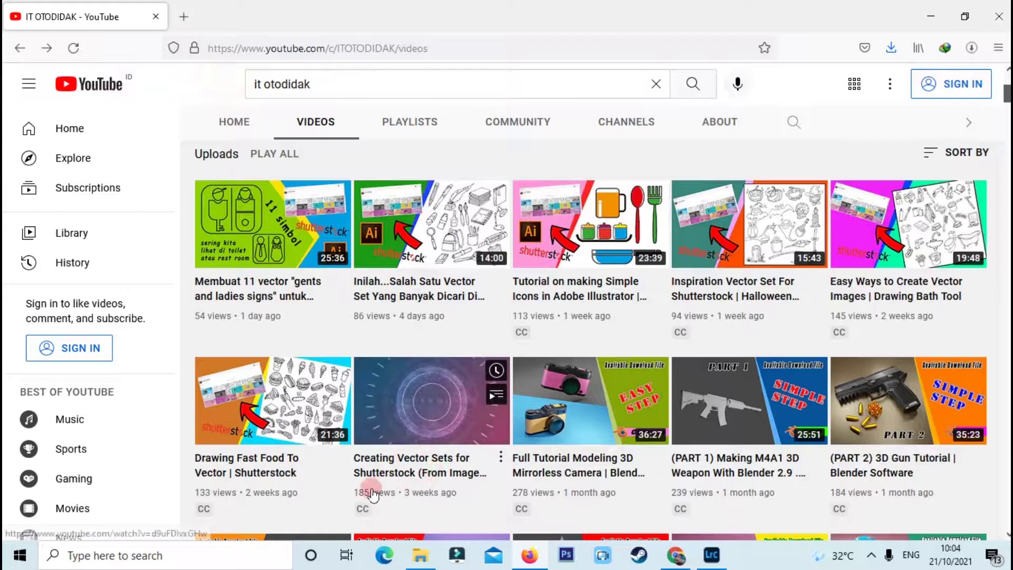
{"action": "left_click", "coordinate": [509, 498]}
{"action": "left_click", "coordinate": [676, 554]}
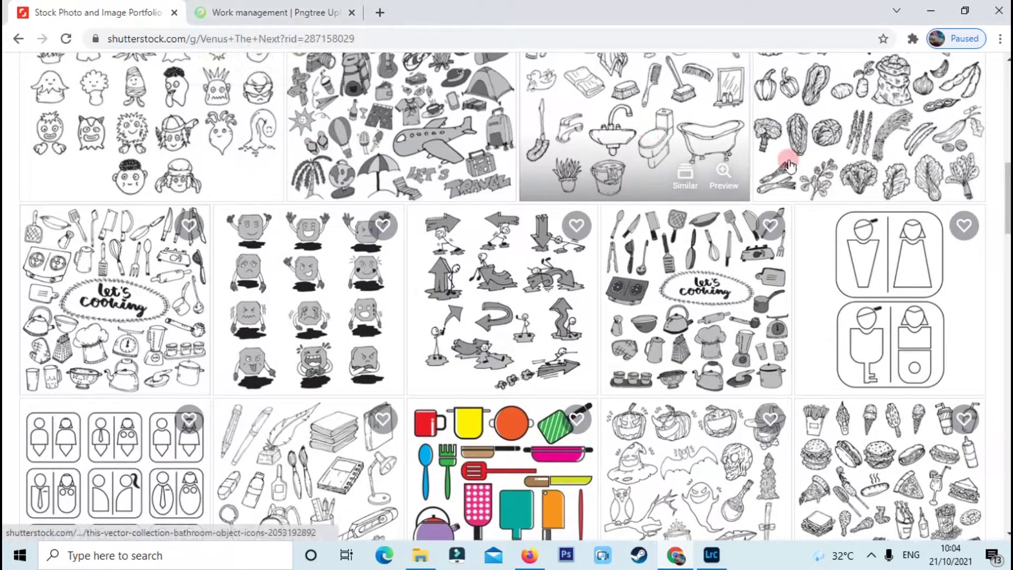
{"action": "key", "text": "alt+Tab"}
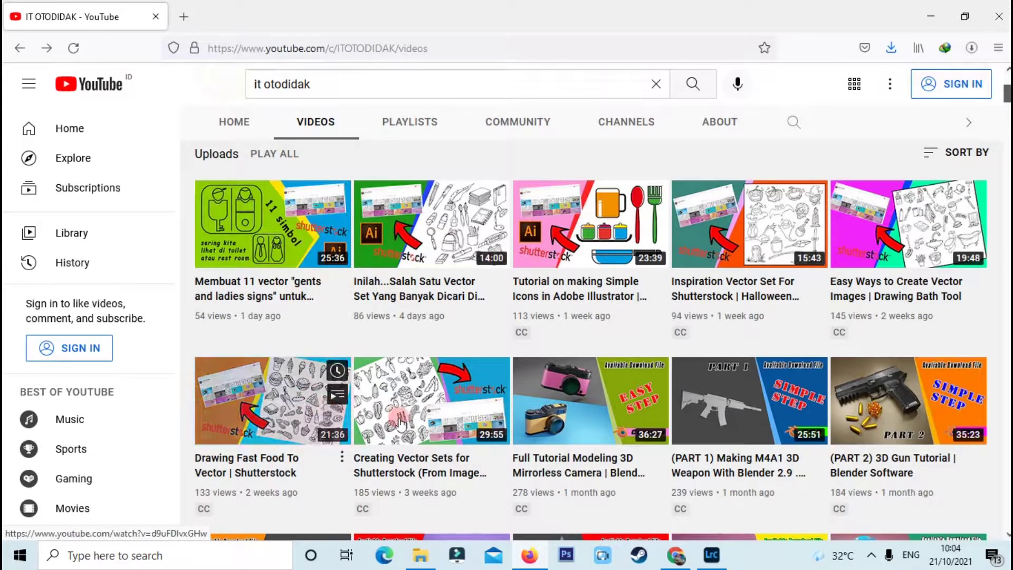
{"action": "left_click", "coordinate": [420, 555]}
Scroll through the forest road, moss and mountain thumbnails in D:\PROJECT\1.
{"action": "scroll", "coordinate": [422, 328], "scroll_direction": "down", "scroll_amount": 10}
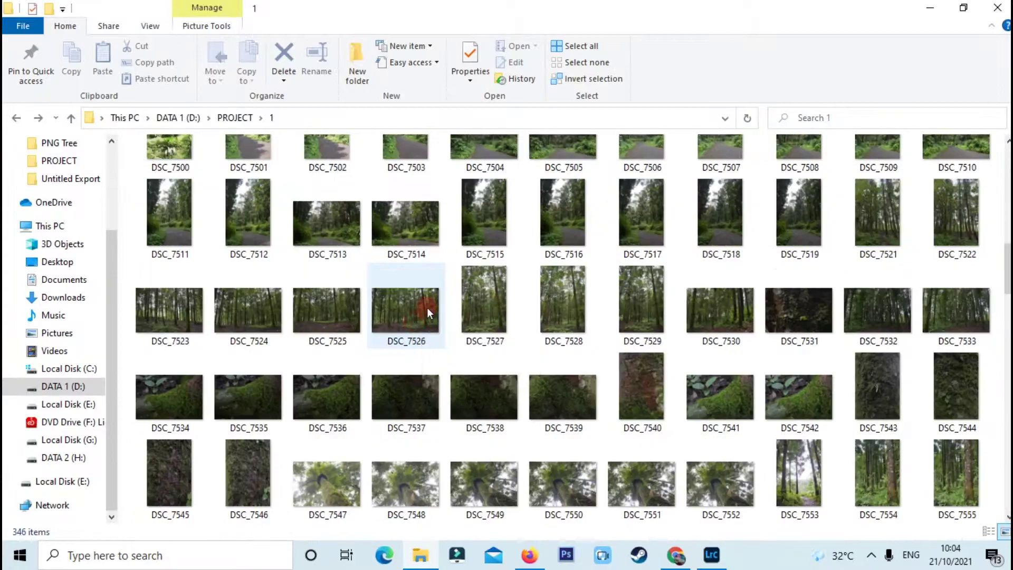
{"action": "scroll", "coordinate": [434, 314], "scroll_direction": "down", "scroll_amount": 6}
{"action": "scroll", "coordinate": [439, 317], "scroll_direction": "down", "scroll_amount": 3}
{"action": "scroll", "coordinate": [467, 338], "scroll_direction": "down", "scroll_amount": 7}
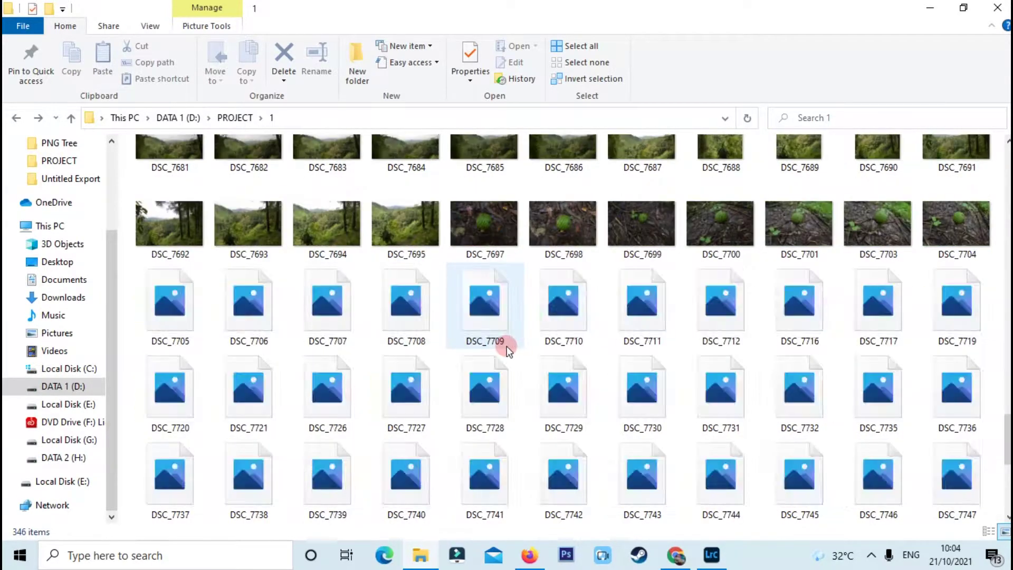
{"action": "scroll", "coordinate": [694, 363], "scroll_direction": "down", "scroll_amount": 5}
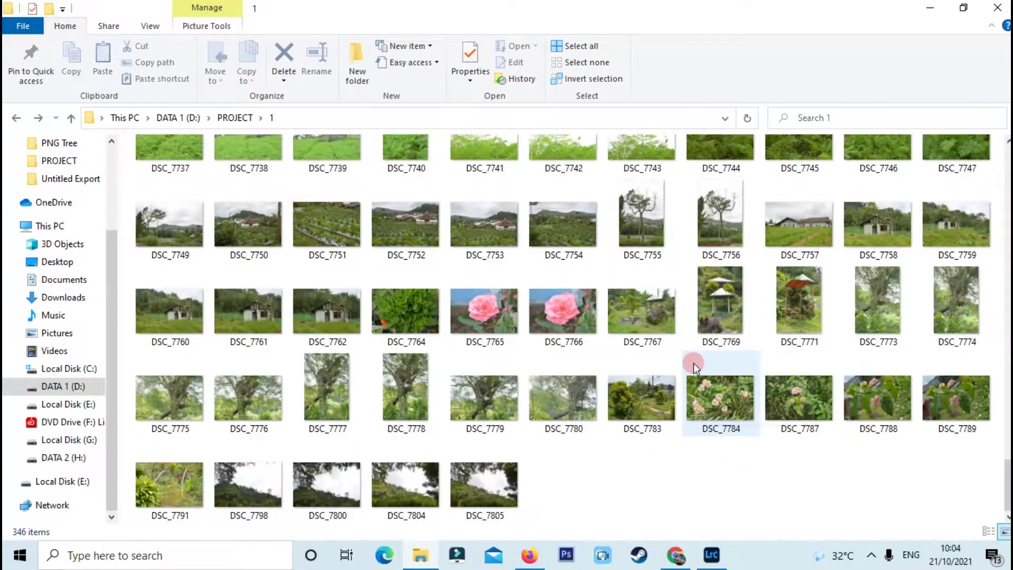
{"action": "scroll", "coordinate": [693, 363], "scroll_direction": "up", "scroll_amount": 12}
{"action": "scroll", "coordinate": [693, 363], "scroll_direction": "up", "scroll_amount": 4}
{"action": "scroll", "coordinate": [693, 363], "scroll_direction": "up", "scroll_amount": 4}
{"action": "scroll", "coordinate": [693, 363], "scroll_direction": "up", "scroll_amount": 5}
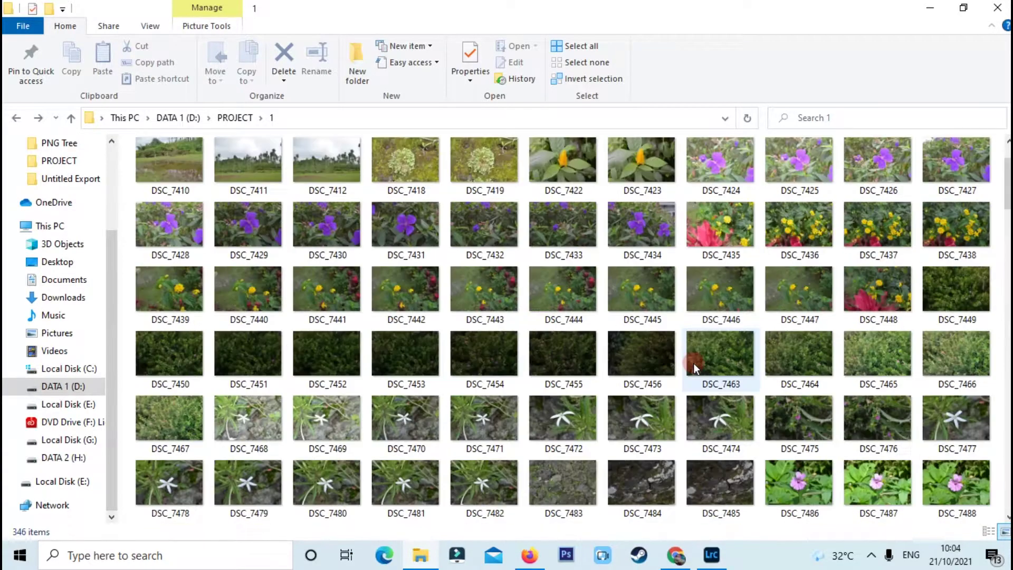
{"action": "scroll", "coordinate": [693, 363], "scroll_direction": "up", "scroll_amount": 1}
{"action": "scroll", "coordinate": [454, 364], "scroll_direction": "down", "scroll_amount": 6}
{"action": "scroll", "coordinate": [502, 386], "scroll_direction": "down", "scroll_amount": 5}
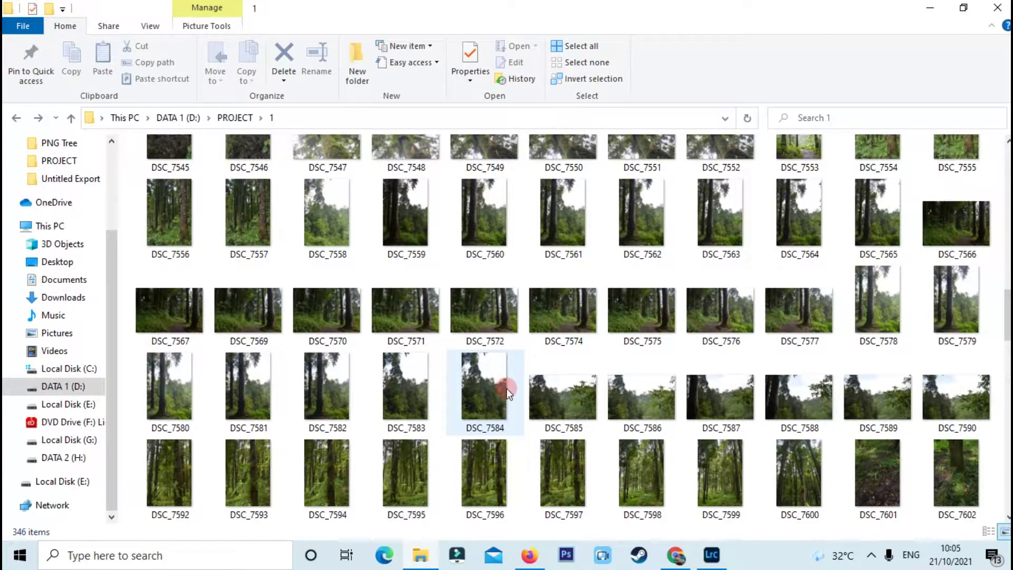
{"action": "scroll", "coordinate": [507, 388], "scroll_direction": "down", "scroll_amount": 5}
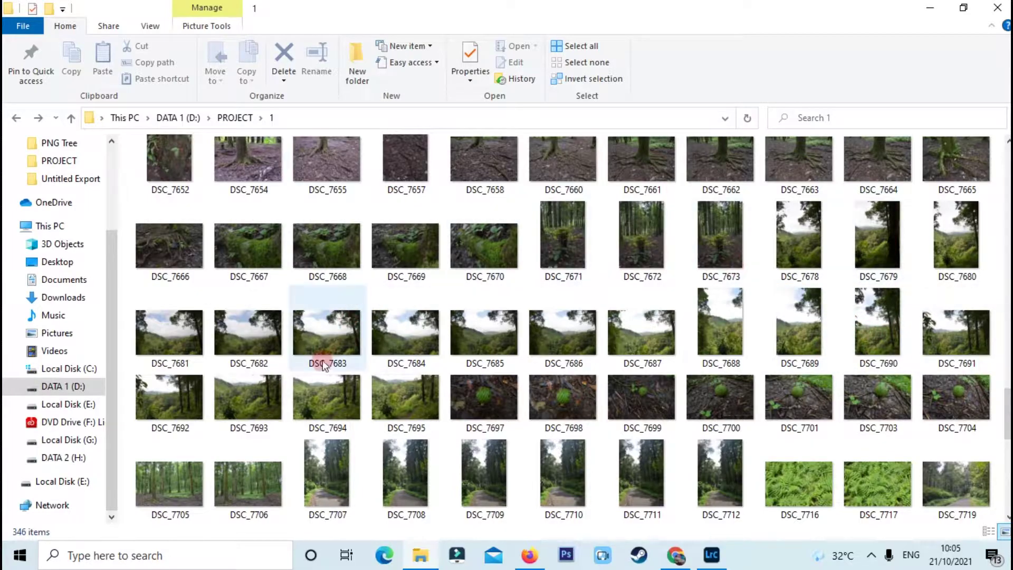
{"action": "scroll", "coordinate": [335, 369], "scroll_direction": "down", "scroll_amount": 4}
{"action": "scroll", "coordinate": [783, 378], "scroll_direction": "up", "scroll_amount": 15}
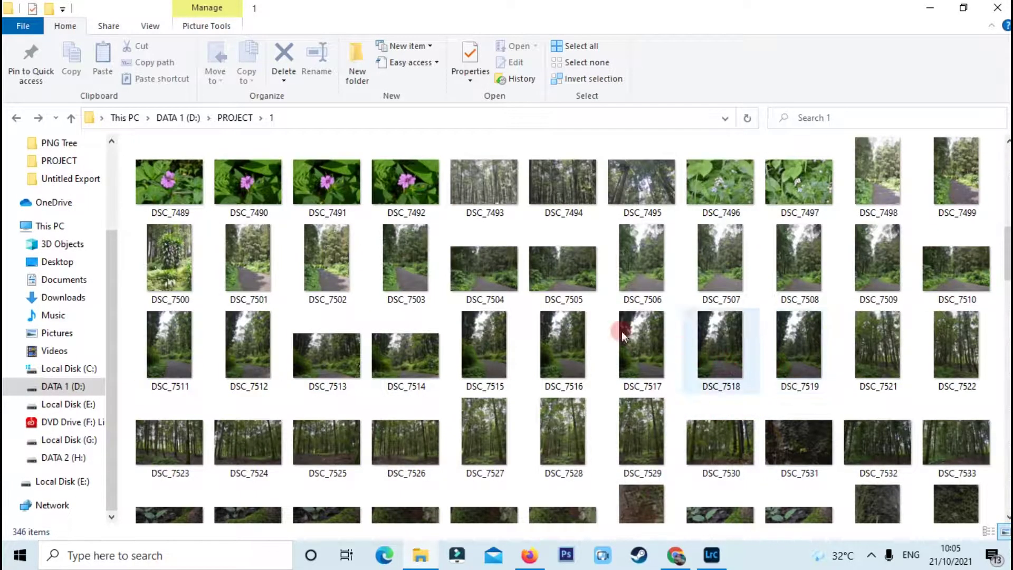
{"action": "scroll", "coordinate": [624, 329], "scroll_direction": "up", "scroll_amount": 6}
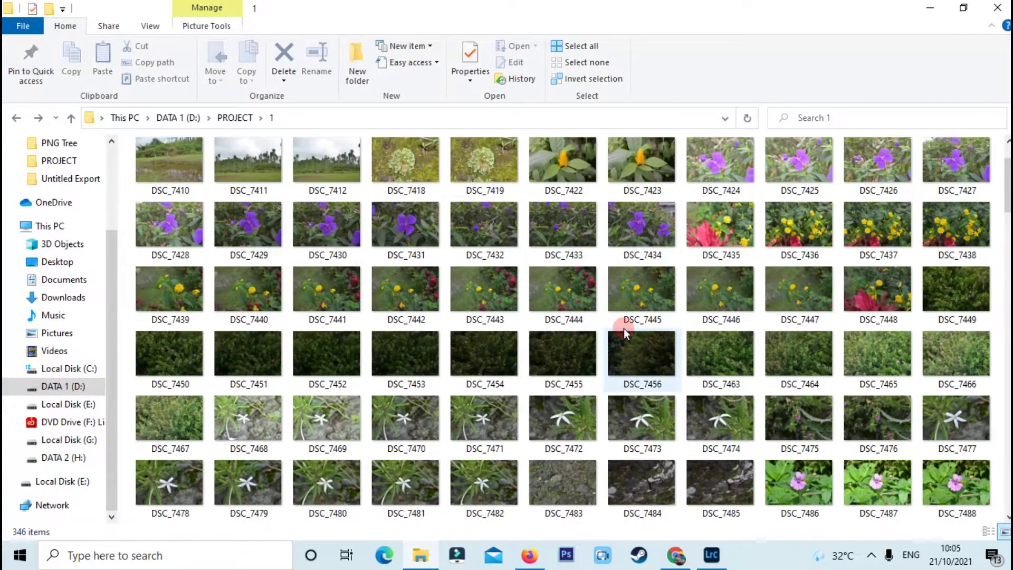
{"action": "scroll", "coordinate": [624, 328], "scroll_direction": "down", "scroll_amount": 2}
{"action": "scroll", "coordinate": [623, 328], "scroll_direction": "down", "scroll_amount": 7}
{"action": "scroll", "coordinate": [624, 328], "scroll_direction": "down", "scroll_amount": 5}
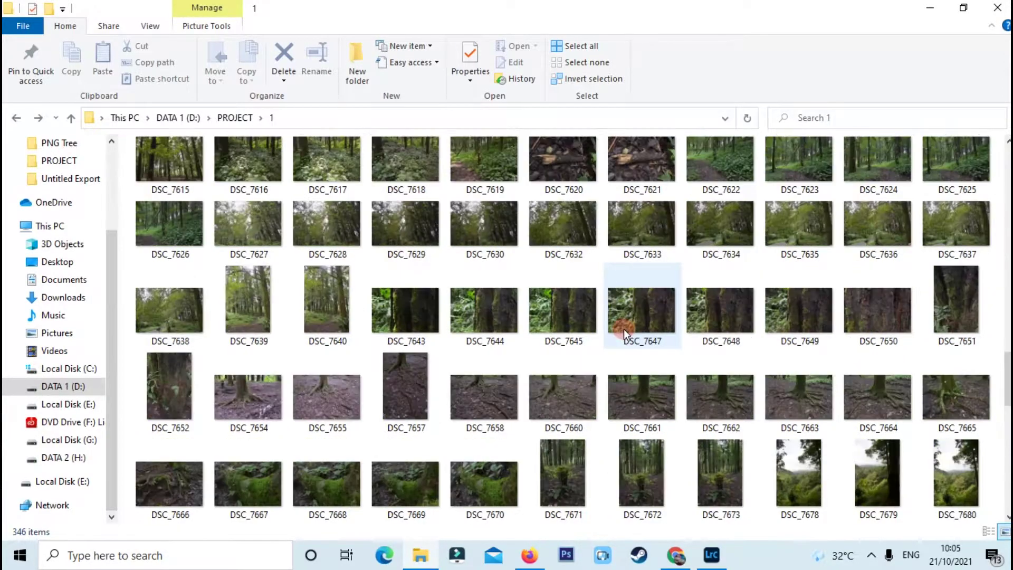
{"action": "scroll", "coordinate": [623, 328], "scroll_direction": "down", "scroll_amount": 3}
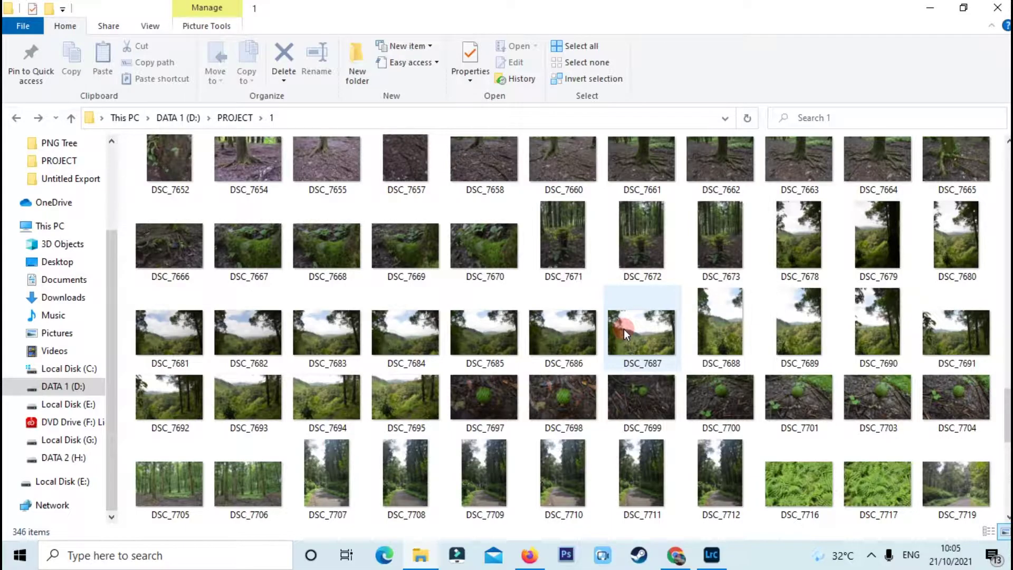
{"action": "scroll", "coordinate": [607, 335], "scroll_direction": "down", "scroll_amount": 6}
{"action": "scroll", "coordinate": [581, 342], "scroll_direction": "up", "scroll_amount": 15}
{"action": "scroll", "coordinate": [586, 344], "scroll_direction": "up", "scroll_amount": 6}
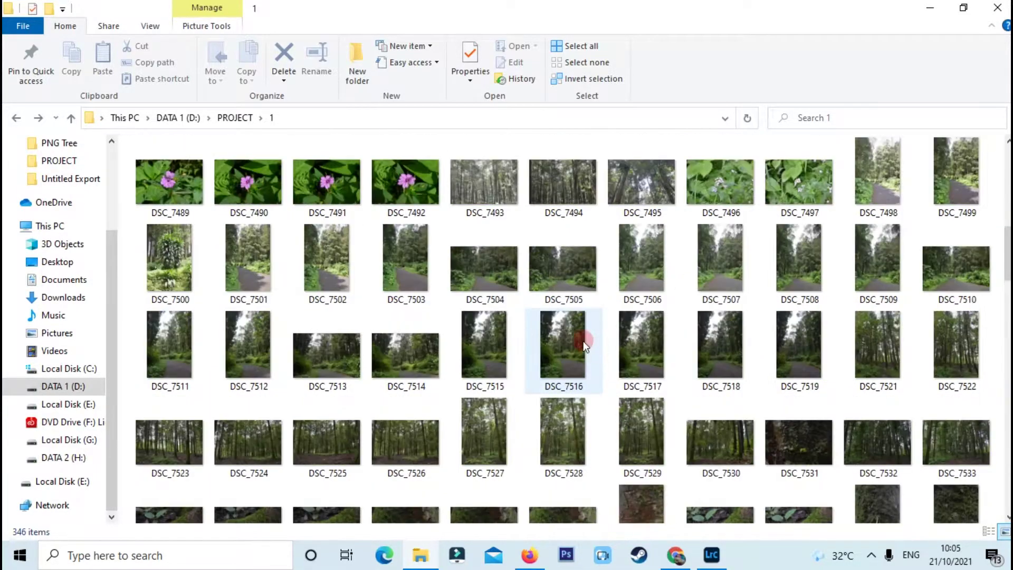
{"action": "scroll", "coordinate": [585, 346], "scroll_direction": "up", "scroll_amount": 6}
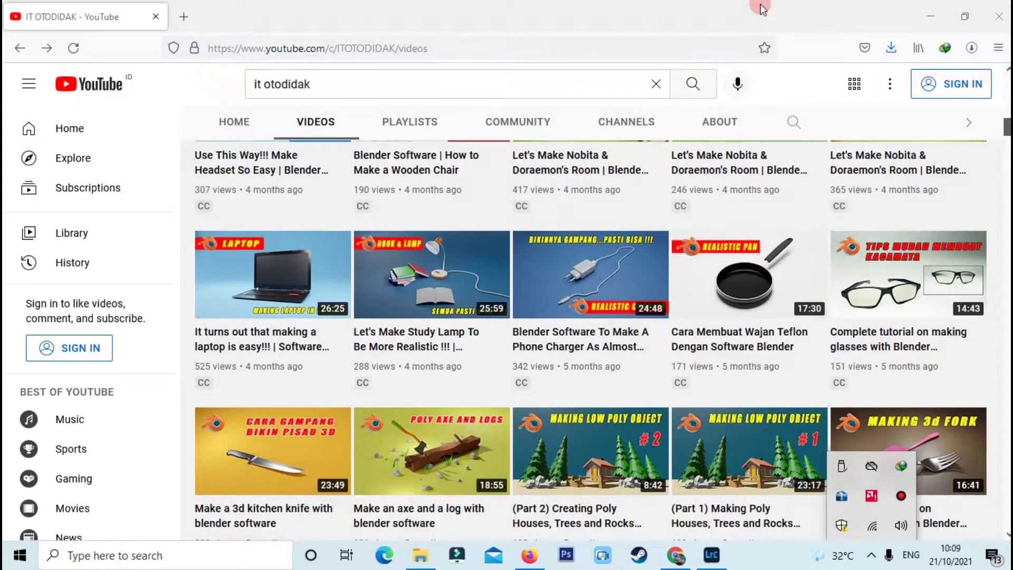
Scroll the channel's uploads, dismiss the tray popup, and bring Lightroom Classic's Develop module forward.
{"action": "scroll", "coordinate": [662, 290], "scroll_direction": "up", "scroll_amount": 5}
{"action": "scroll", "coordinate": [728, 350], "scroll_direction": "up", "scroll_amount": 5}
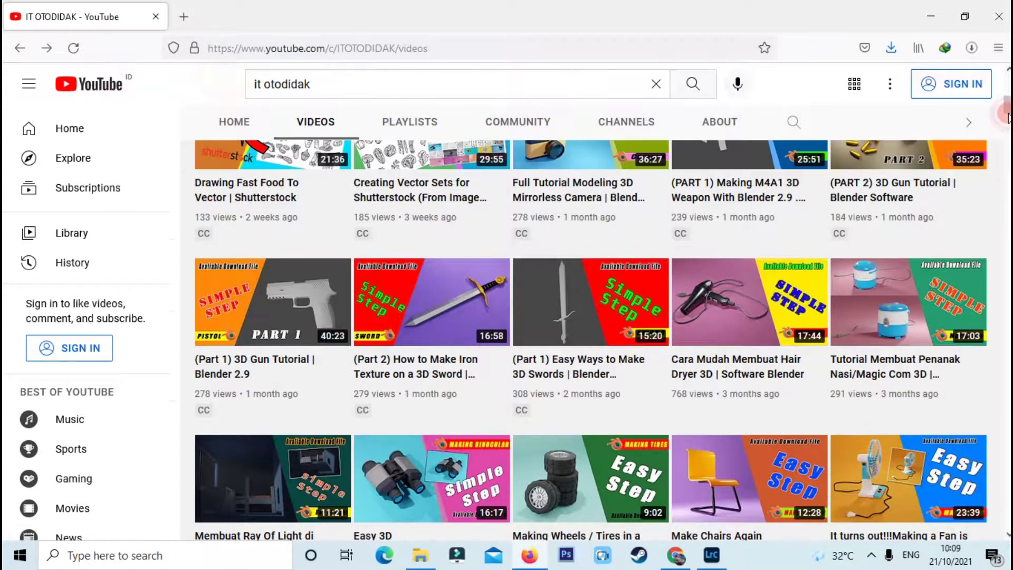
{"action": "left_click_drag", "start_coordinate": [1006, 115], "coordinate": [1006, 79]}
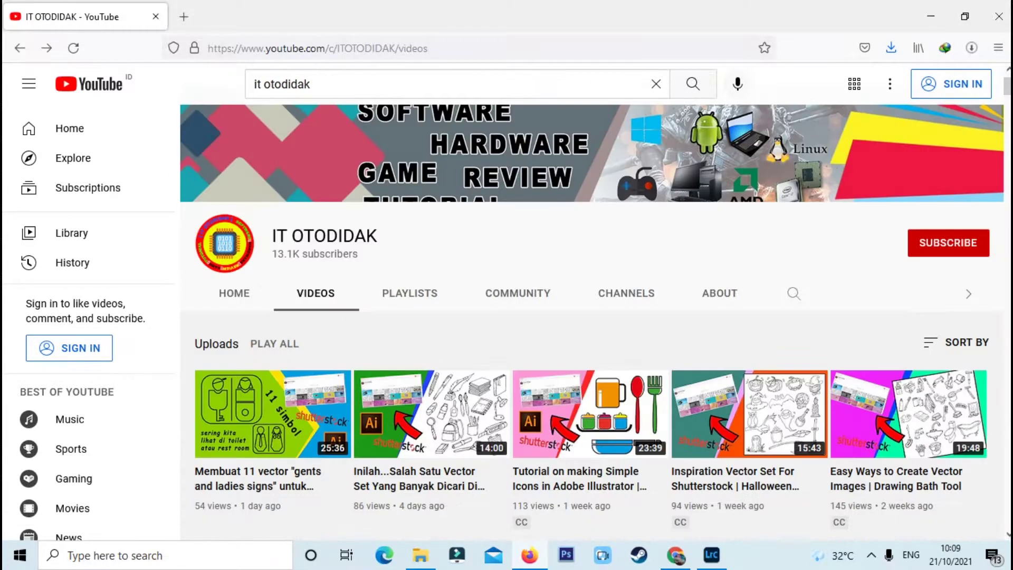
{"action": "scroll", "coordinate": [710, 519], "scroll_direction": "down", "scroll_amount": 3}
{"action": "scroll", "coordinate": [710, 518], "scroll_direction": "down", "scroll_amount": 4}
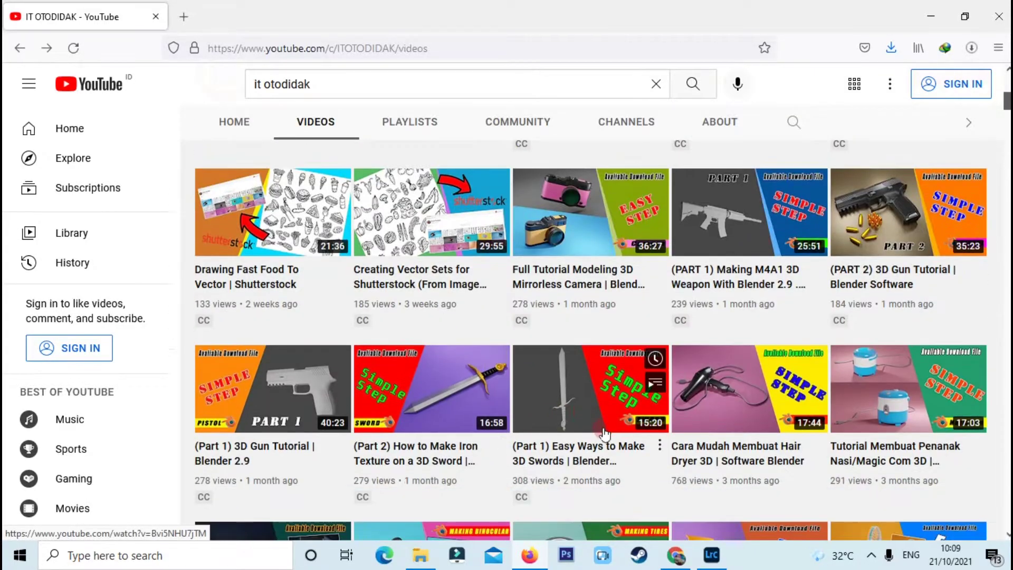
{"action": "scroll", "coordinate": [710, 518], "scroll_direction": "down", "scroll_amount": 3}
{"action": "left_click", "coordinate": [712, 554]}
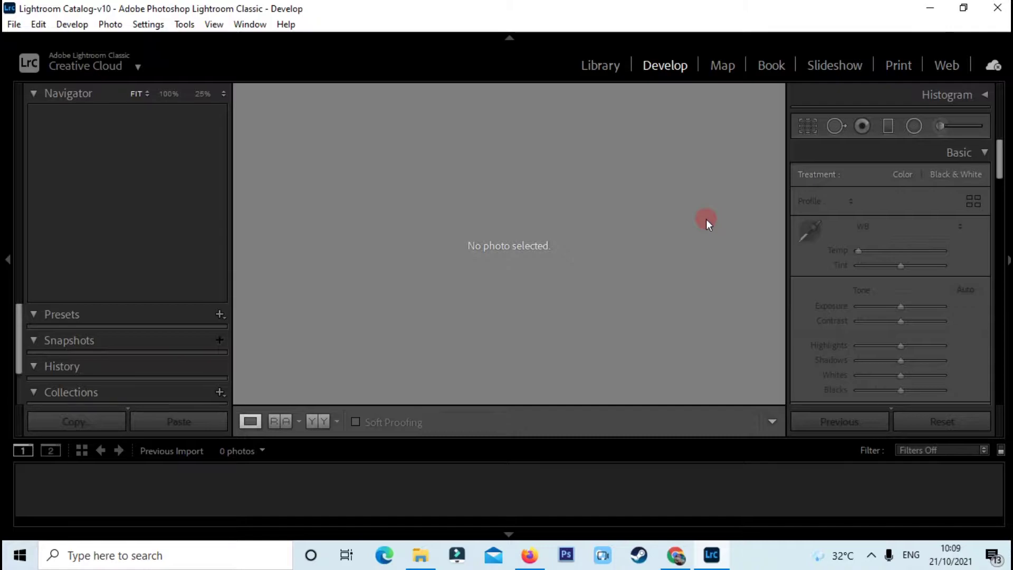
Clear the tray icons and choose File > Import Photos and Video in Lightroom.
{"action": "left_click", "coordinate": [876, 557]}
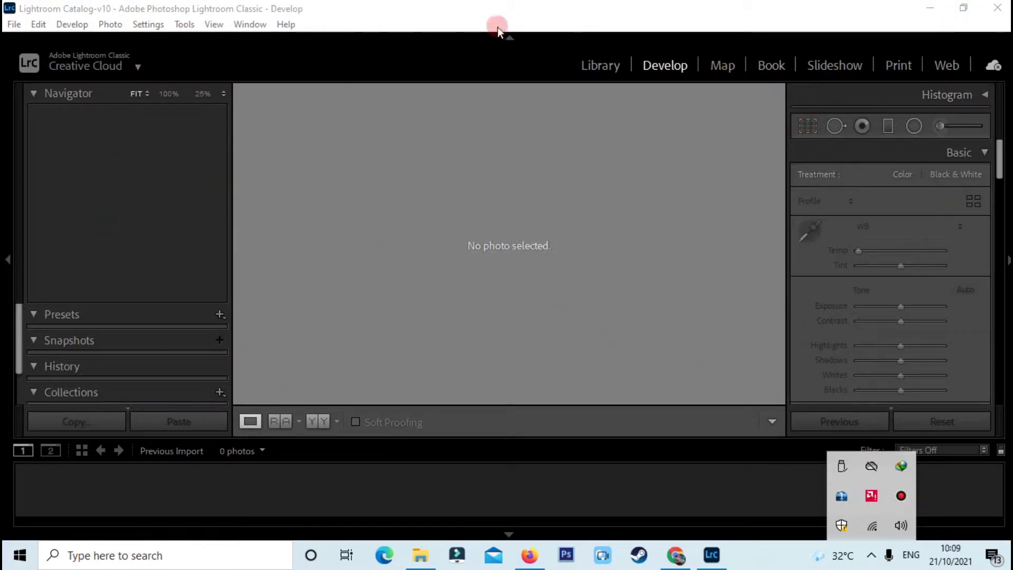
{"action": "left_click", "coordinate": [819, 501]}
{"action": "left_click", "coordinate": [14, 25]}
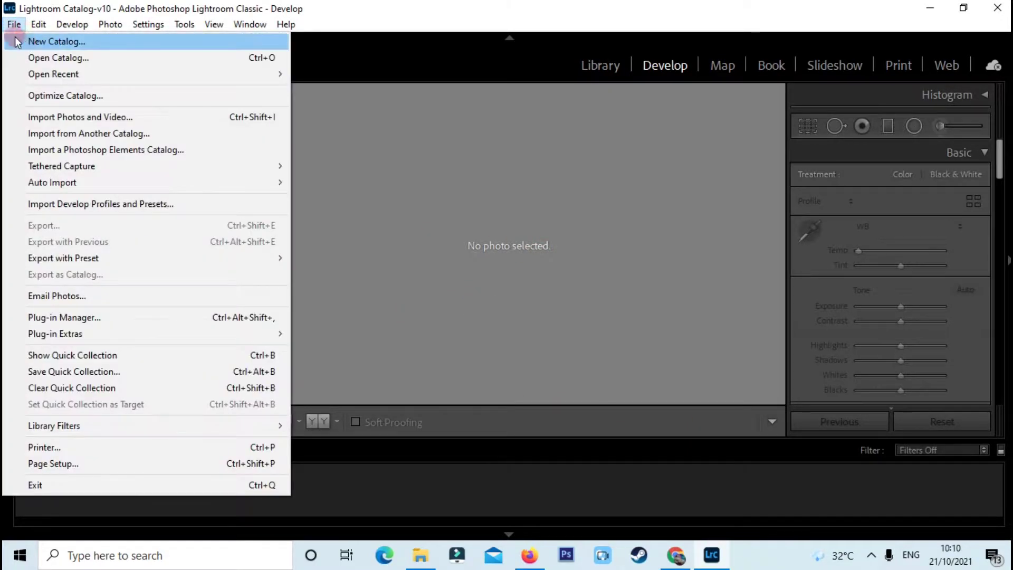
{"action": "left_click", "coordinate": [462, 277]}
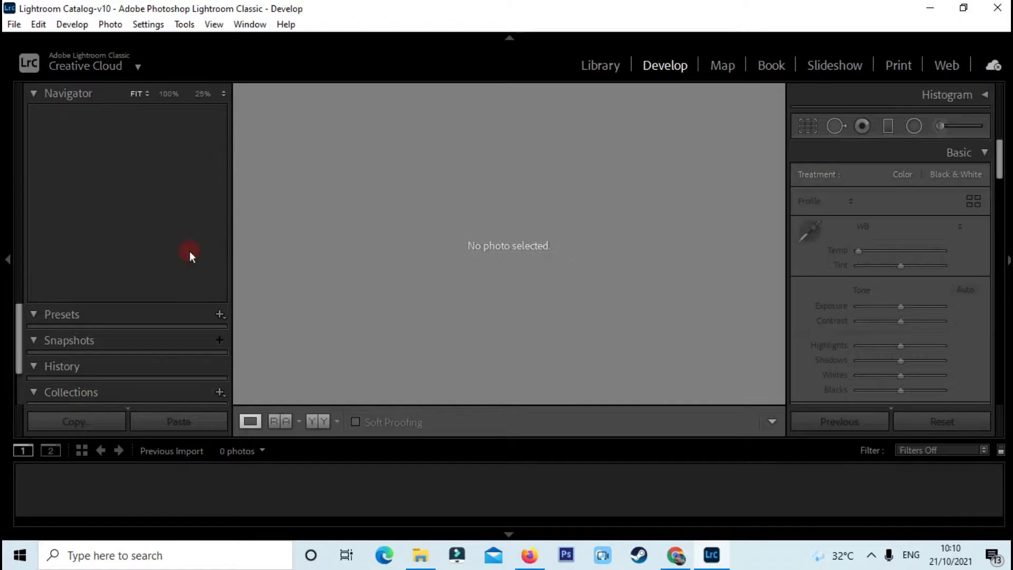
{"action": "left_click", "coordinate": [15, 25]}
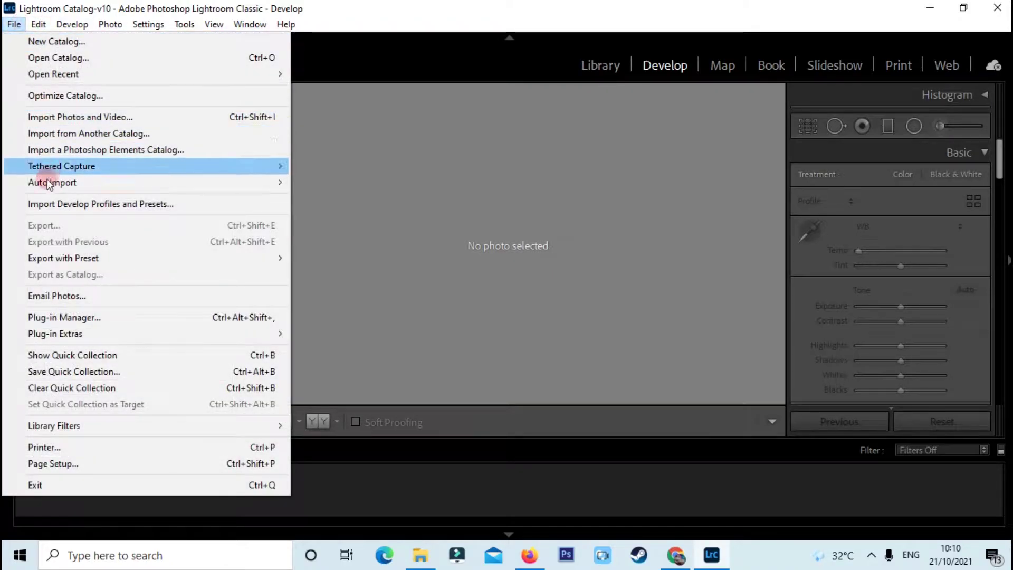
{"action": "left_click", "coordinate": [63, 118]}
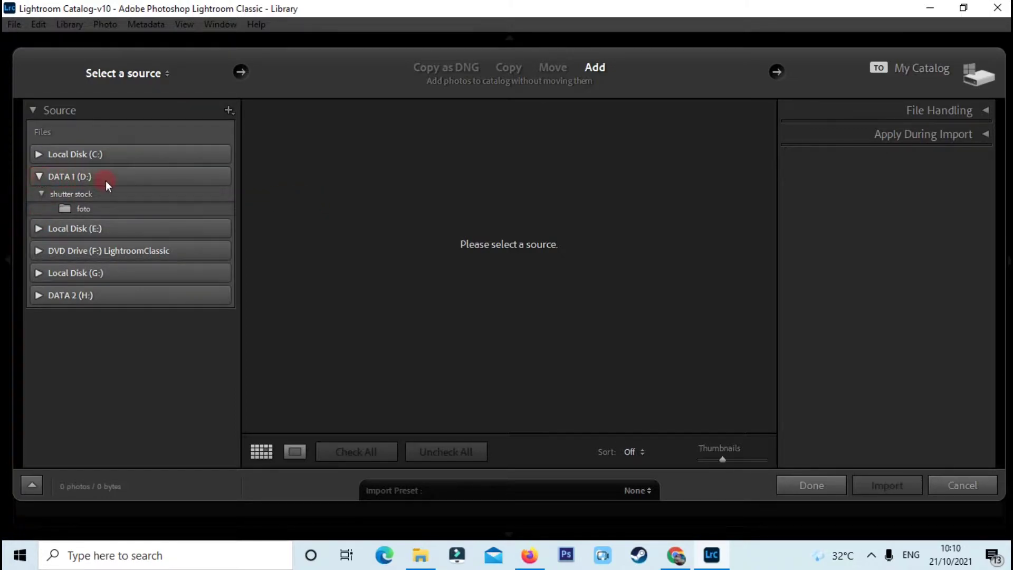
Pick DATA 1 (D:) PROJECT\1 as source in Add mode and import its 345 photos.
{"action": "left_click", "coordinate": [44, 182]}
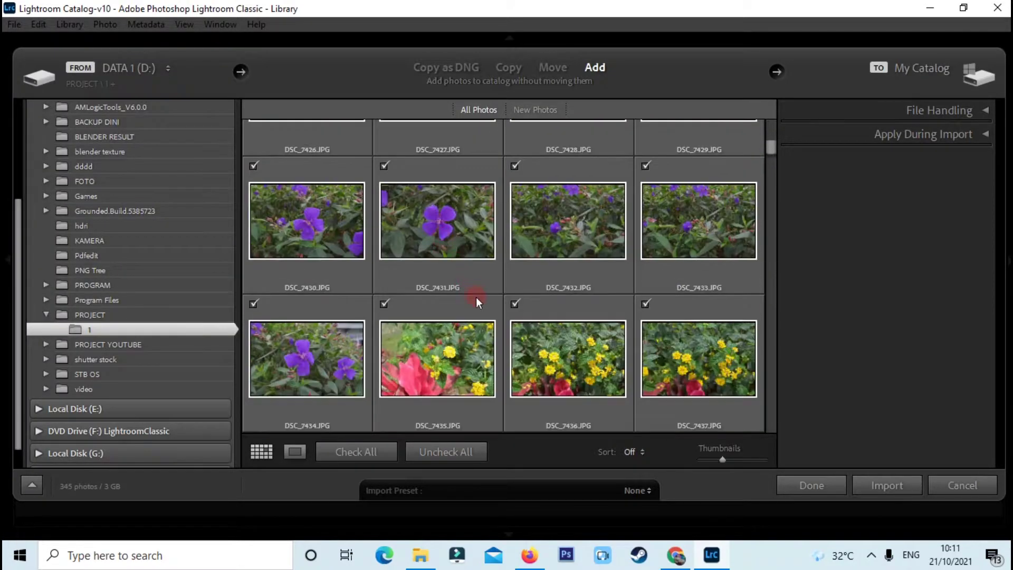
{"action": "scroll", "coordinate": [477, 297], "scroll_direction": "down", "scroll_amount": 5}
{"action": "scroll", "coordinate": [477, 296], "scroll_direction": "down", "scroll_amount": 5}
{"action": "scroll", "coordinate": [477, 296], "scroll_direction": "down", "scroll_amount": 5}
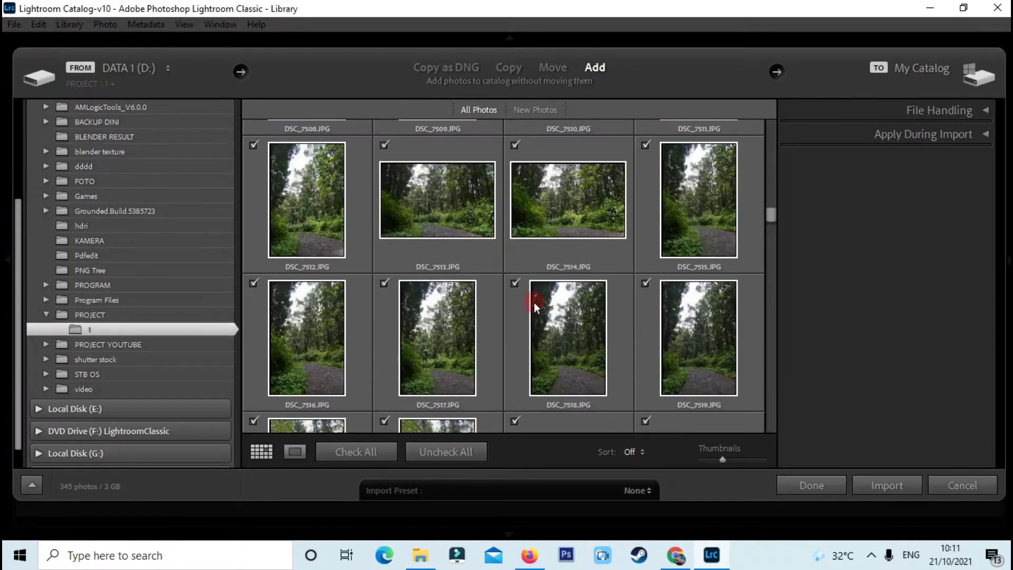
{"action": "scroll", "coordinate": [536, 298], "scroll_direction": "down", "scroll_amount": 5}
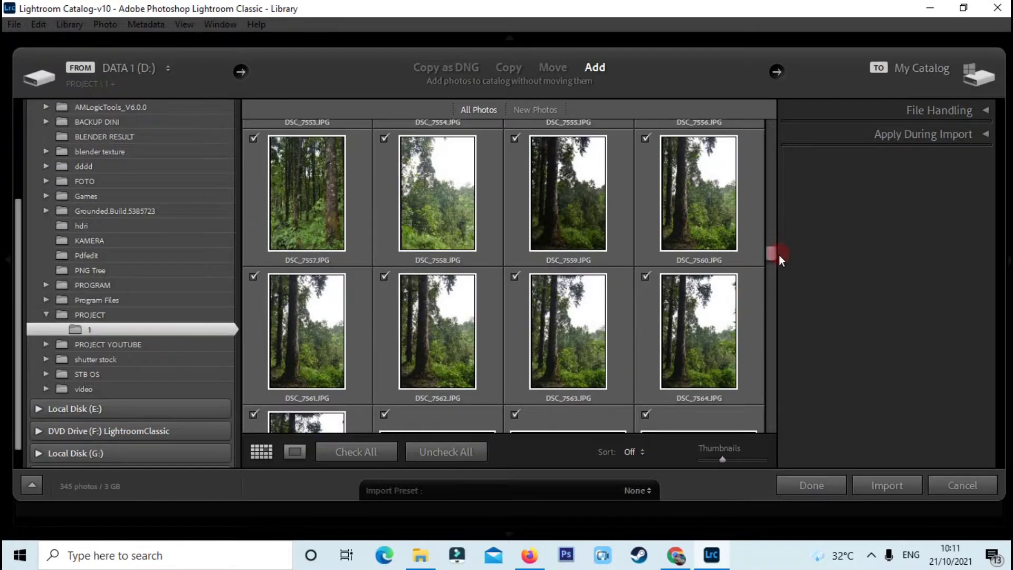
{"action": "left_click_drag", "start_coordinate": [779, 255], "coordinate": [777, 430]}
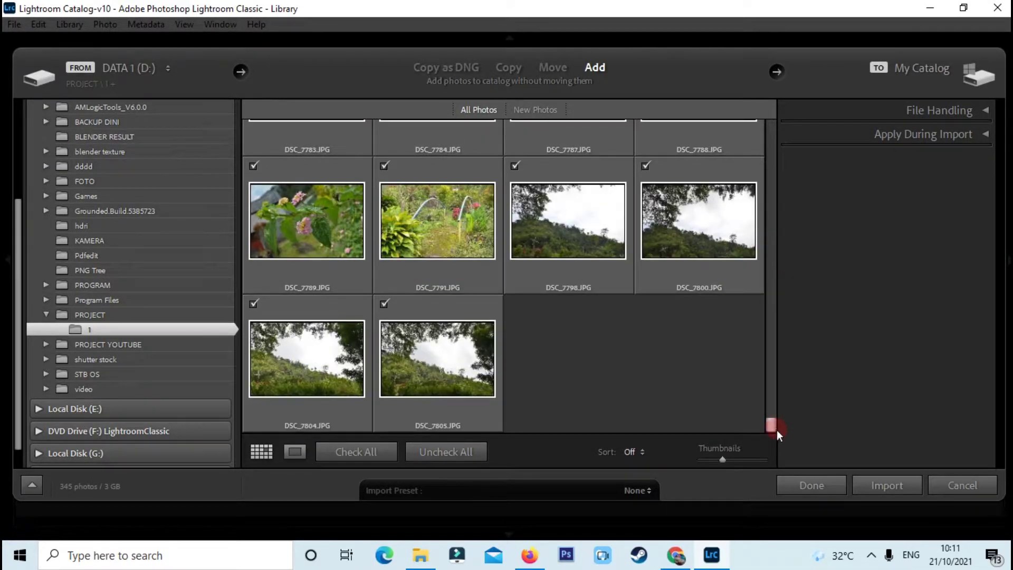
{"action": "left_click", "coordinate": [725, 234]}
{"action": "left_click_drag", "start_coordinate": [771, 424], "coordinate": [766, 127]}
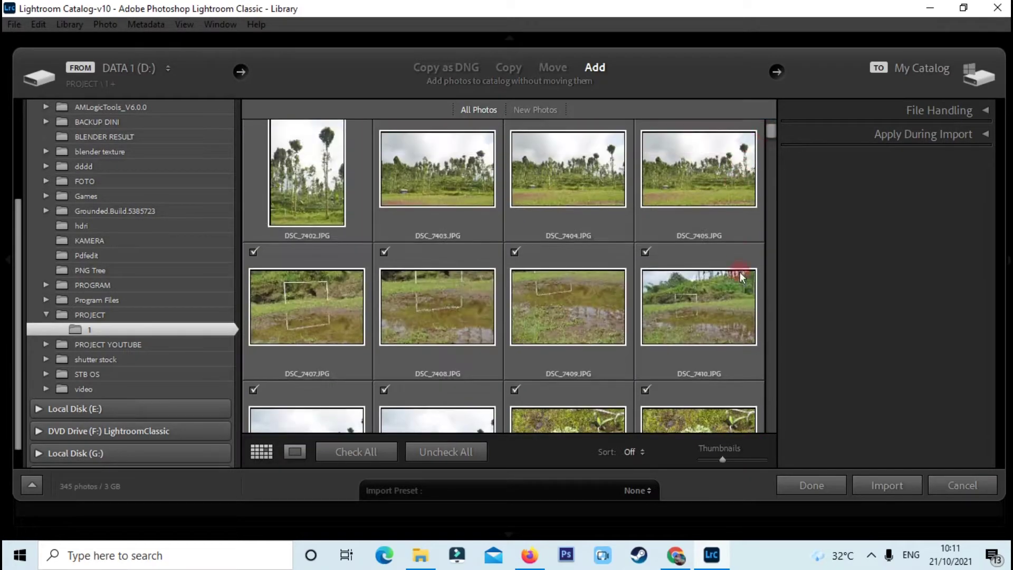
{"action": "left_click", "coordinate": [864, 478]}
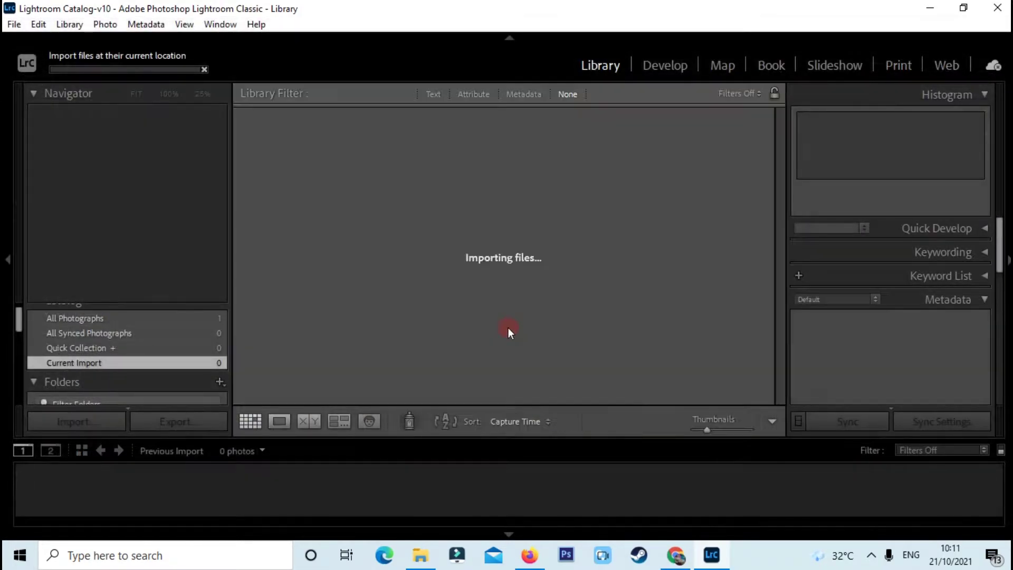
Scroll through all 345 imported thumbnails in the Library grid and back to the top.
{"action": "scroll", "coordinate": [553, 300], "scroll_direction": "down", "scroll_amount": 4}
{"action": "scroll", "coordinate": [552, 300], "scroll_direction": "down", "scroll_amount": 4}
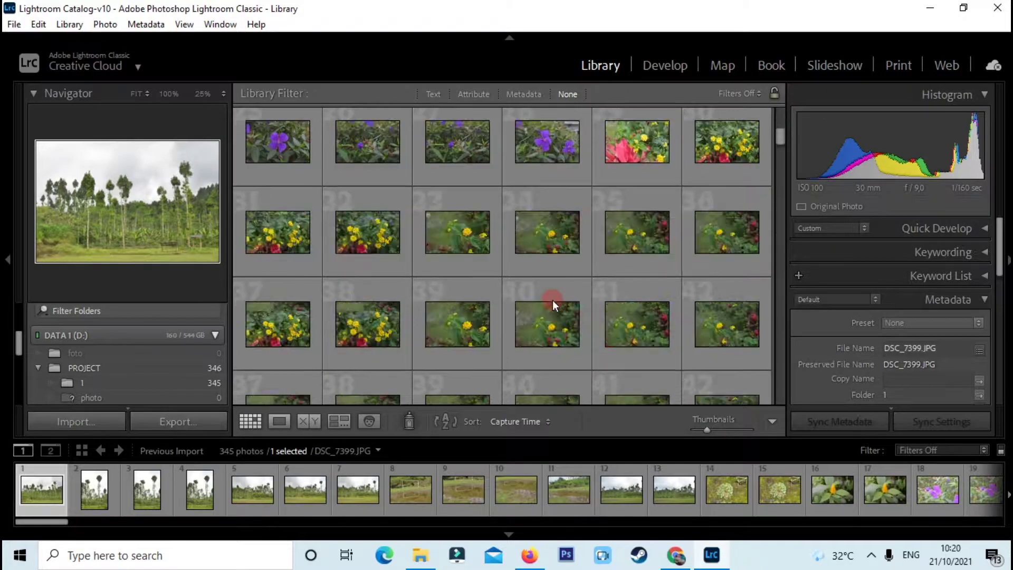
{"action": "scroll", "coordinate": [552, 300], "scroll_direction": "down", "scroll_amount": 4}
{"action": "scroll", "coordinate": [553, 300], "scroll_direction": "down", "scroll_amount": 3}
{"action": "scroll", "coordinate": [520, 317], "scroll_direction": "down", "scroll_amount": 3}
{"action": "scroll", "coordinate": [520, 318], "scroll_direction": "down", "scroll_amount": 2}
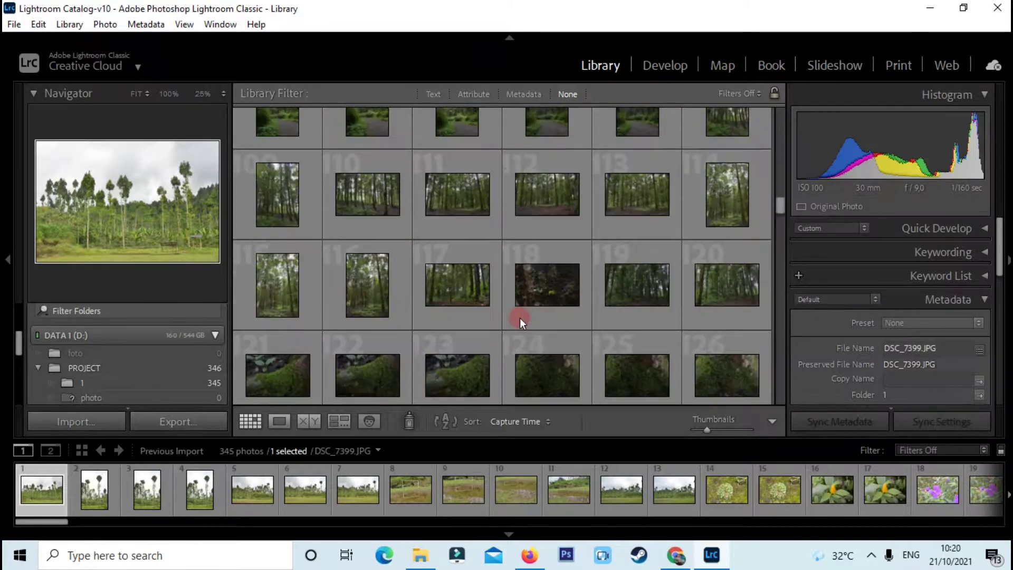
{"action": "scroll", "coordinate": [520, 317], "scroll_direction": "down", "scroll_amount": 2}
{"action": "scroll", "coordinate": [520, 318], "scroll_direction": "down", "scroll_amount": 2}
{"action": "scroll", "coordinate": [520, 317], "scroll_direction": "down", "scroll_amount": 1}
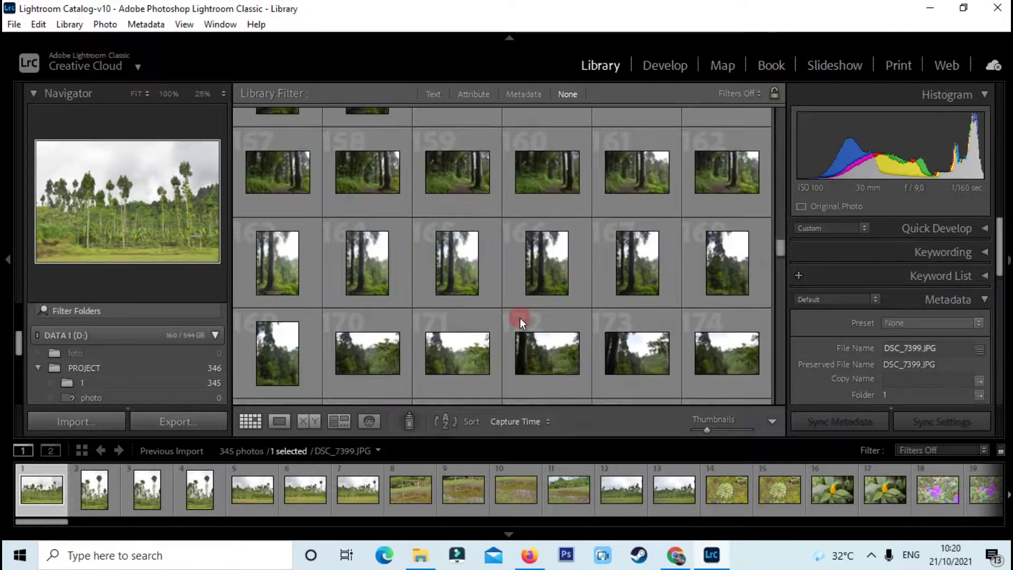
{"action": "scroll", "coordinate": [520, 318], "scroll_direction": "up", "scroll_amount": 2}
{"action": "scroll", "coordinate": [520, 317], "scroll_direction": "up", "scroll_amount": 6}
{"action": "scroll", "coordinate": [520, 318], "scroll_direction": "up", "scroll_amount": 7}
{"action": "scroll", "coordinate": [521, 318], "scroll_direction": "up", "scroll_amount": 7}
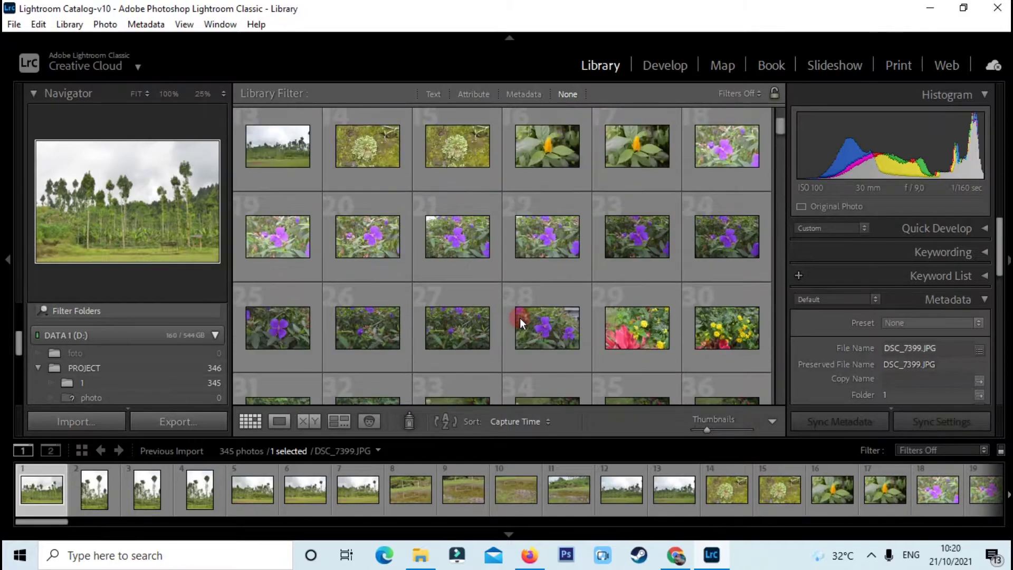
{"action": "scroll", "coordinate": [520, 318], "scroll_direction": "up", "scroll_amount": 3}
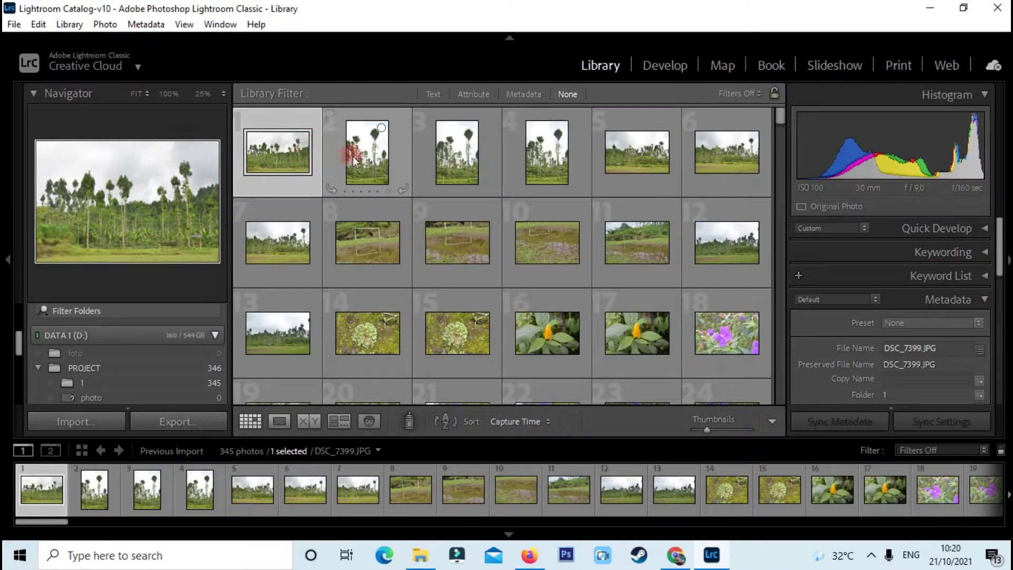
{"action": "mouse_move", "coordinate": [41, 489]}
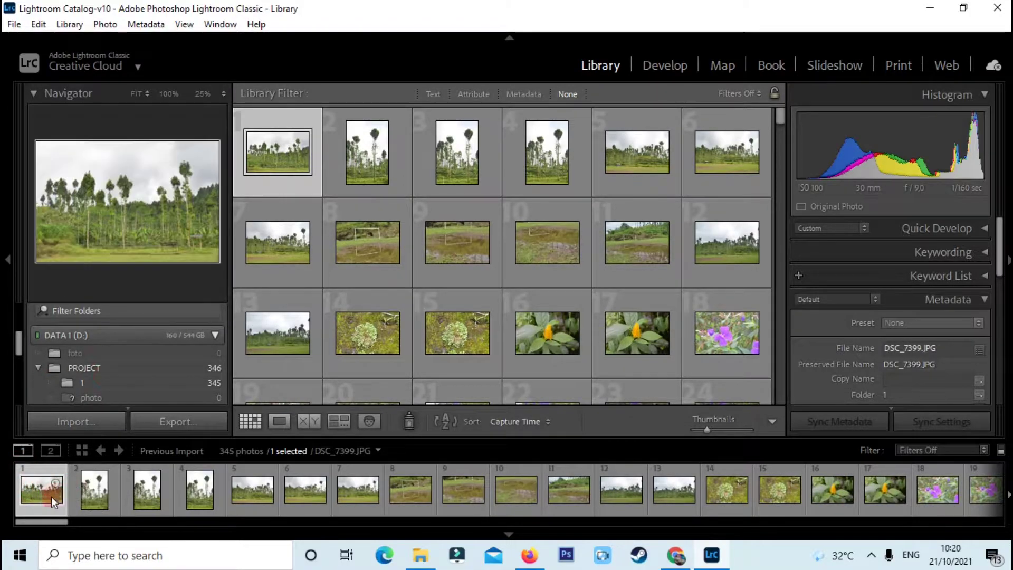
Open the first photo in Loupe view, zoom to check detail, and show its EXIF metadata.
{"action": "double_click", "coordinate": [39, 483]}
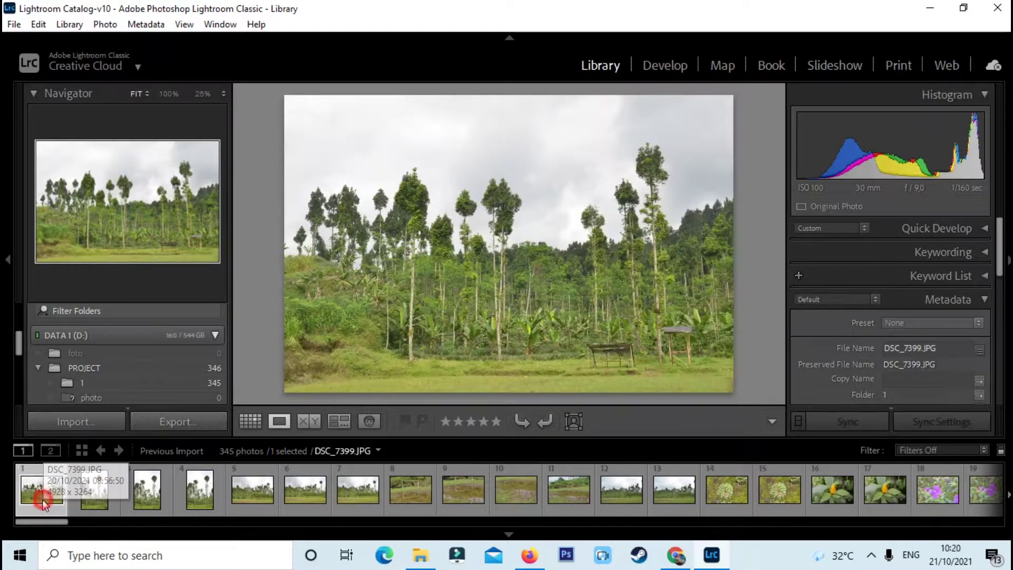
{"action": "left_click", "coordinate": [472, 219]}
{"action": "left_click_drag", "start_coordinate": [1002, 266], "coordinate": [1001, 276]}
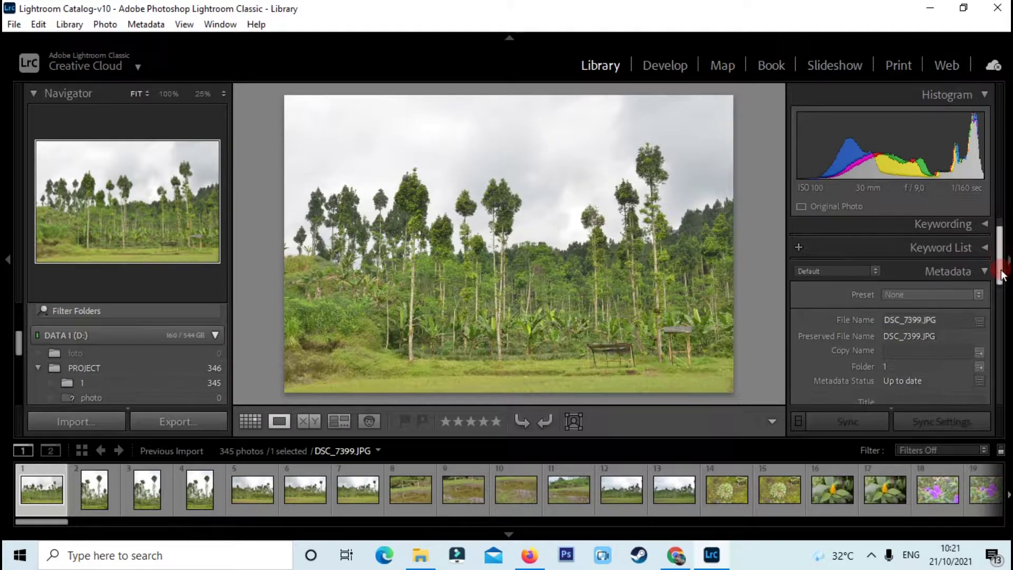
{"action": "left_click", "coordinate": [562, 248]}
{"action": "left_click", "coordinate": [459, 276]}
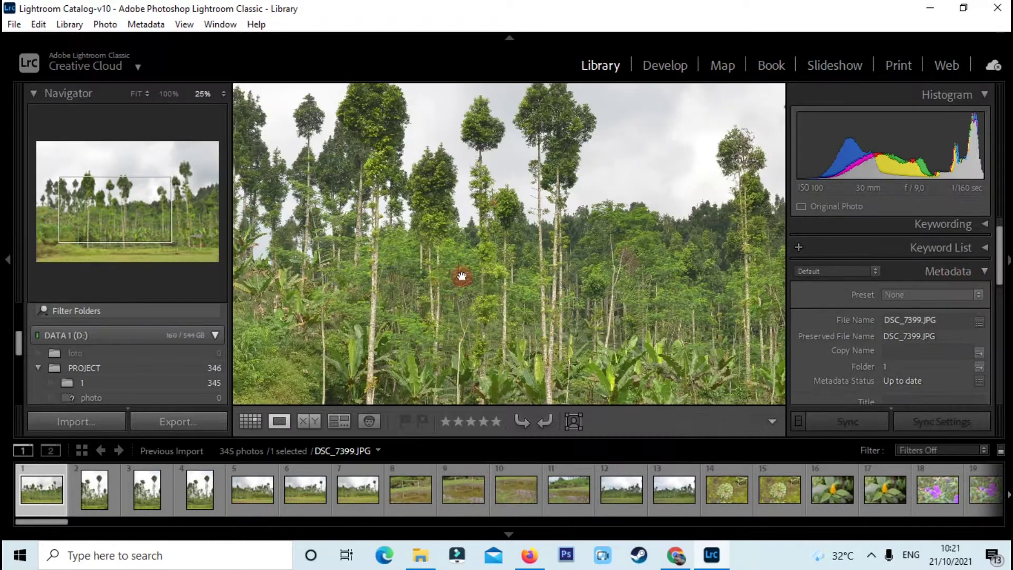
{"action": "scroll", "coordinate": [950, 340], "scroll_direction": "down", "scroll_amount": 2}
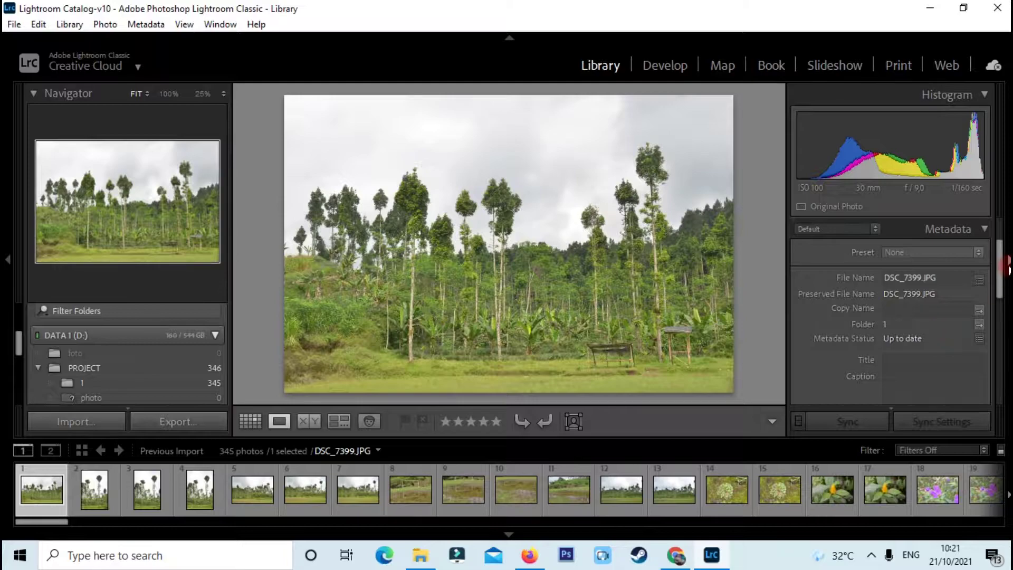
{"action": "left_click_drag", "start_coordinate": [1001, 266], "coordinate": [1009, 372]}
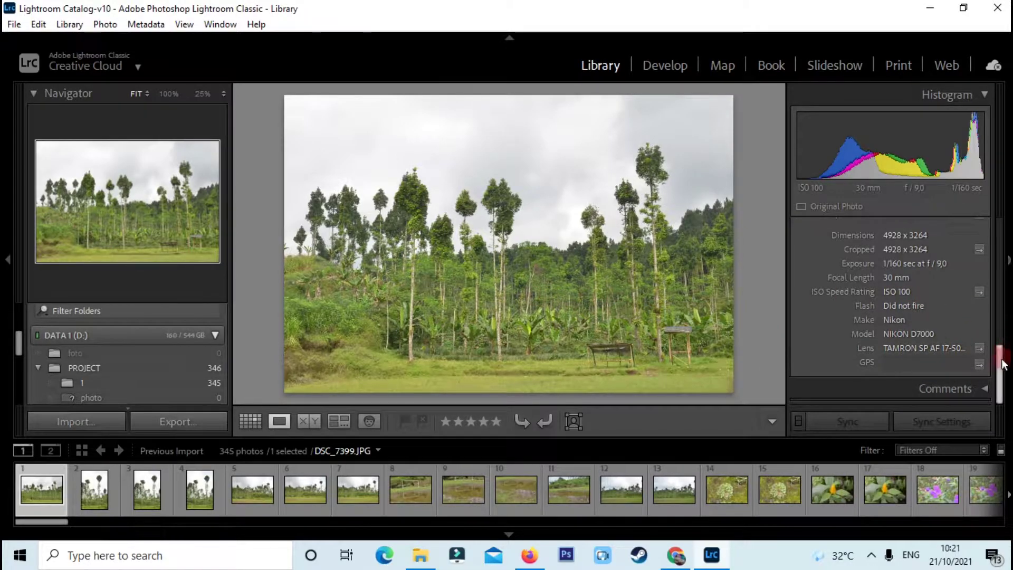
Flip to the purple flower photos and zoom in on a flower centre.
{"action": "left_click", "coordinate": [583, 489]}
{"action": "left_click", "coordinate": [531, 490]}
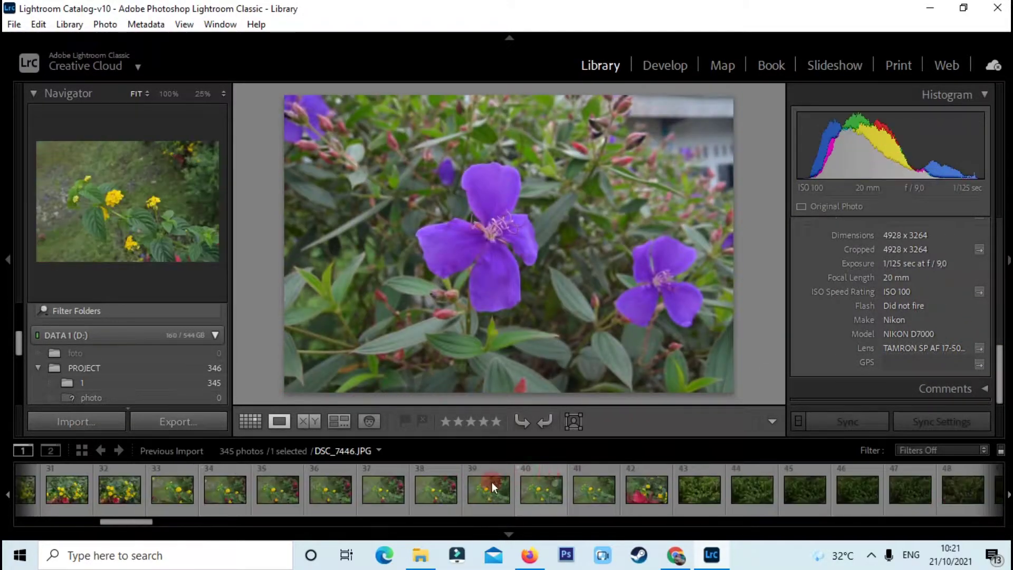
{"action": "left_click", "coordinate": [267, 489]}
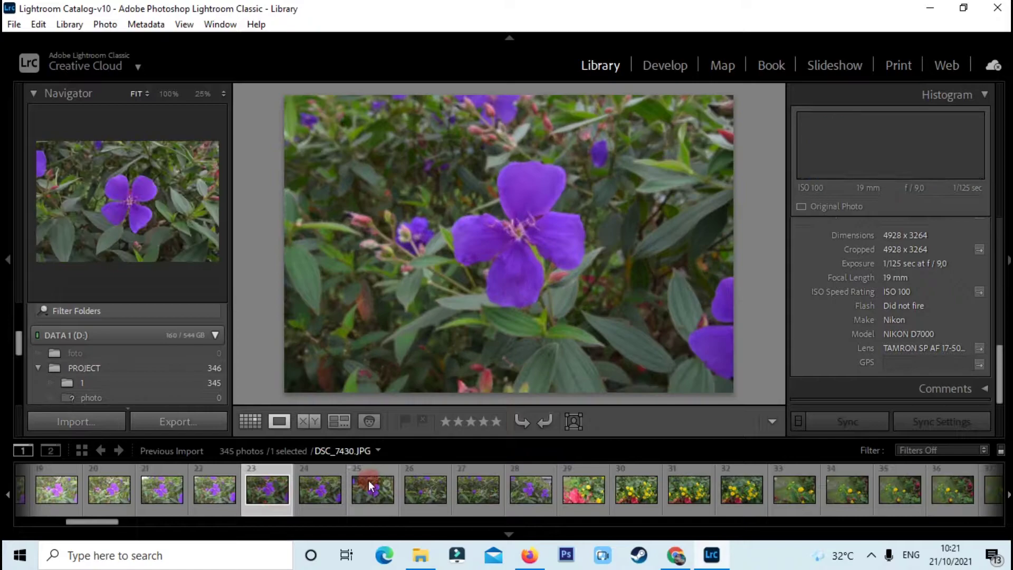
{"action": "left_click", "coordinate": [513, 232]}
{"action": "left_click", "coordinate": [513, 233]}
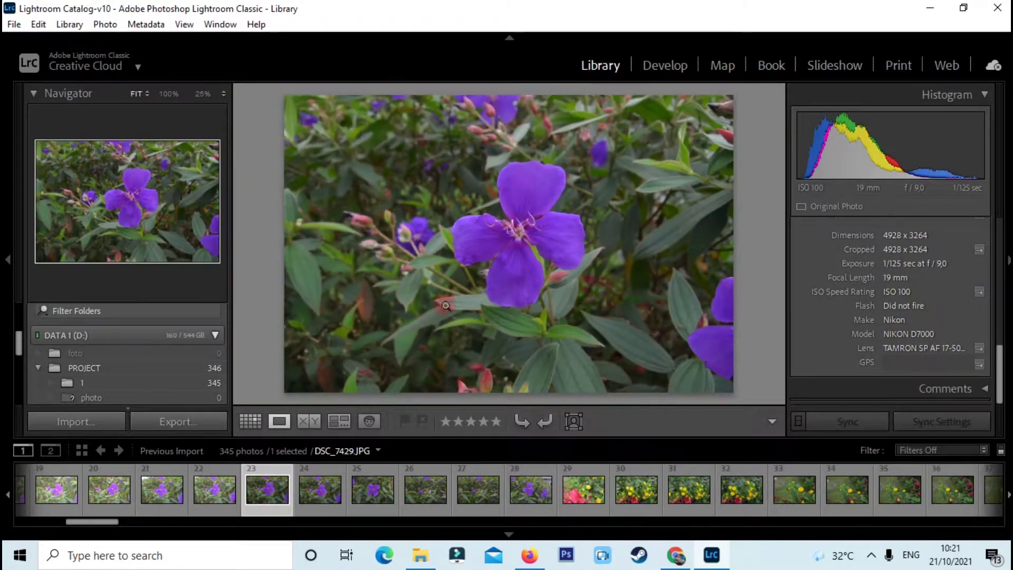
{"action": "scroll", "coordinate": [588, 480], "scroll_direction": "down", "scroll_amount": 10}
Select the forest road photo DSC_7510 from the filmstrip and zoom-check it.
{"action": "left_click", "coordinate": [594, 484]}
{"action": "scroll", "coordinate": [594, 485], "scroll_direction": "down", "scroll_amount": 5}
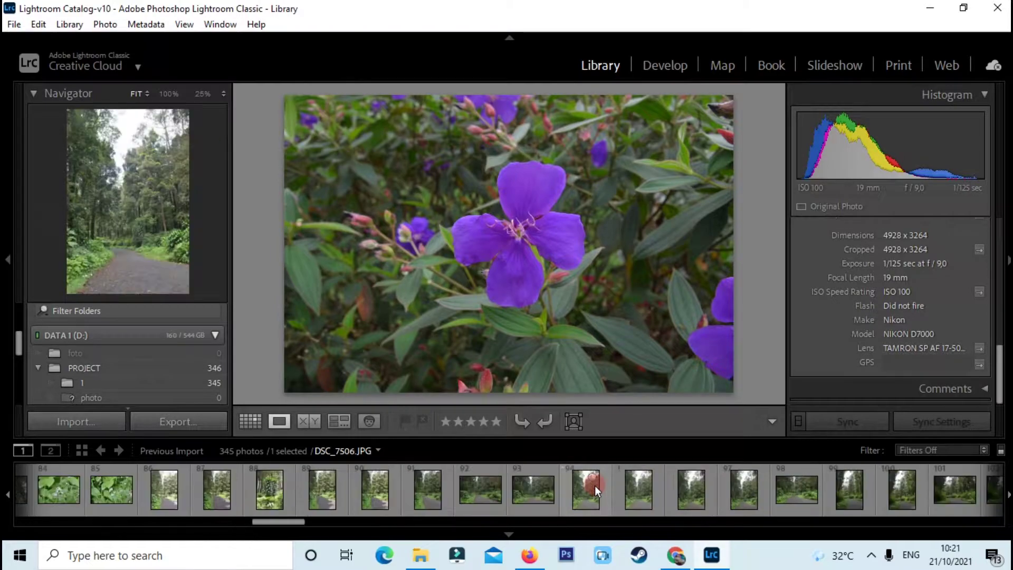
{"action": "left_click", "coordinate": [574, 496]}
{"action": "scroll", "coordinate": [900, 498], "scroll_direction": "down", "scroll_amount": 3}
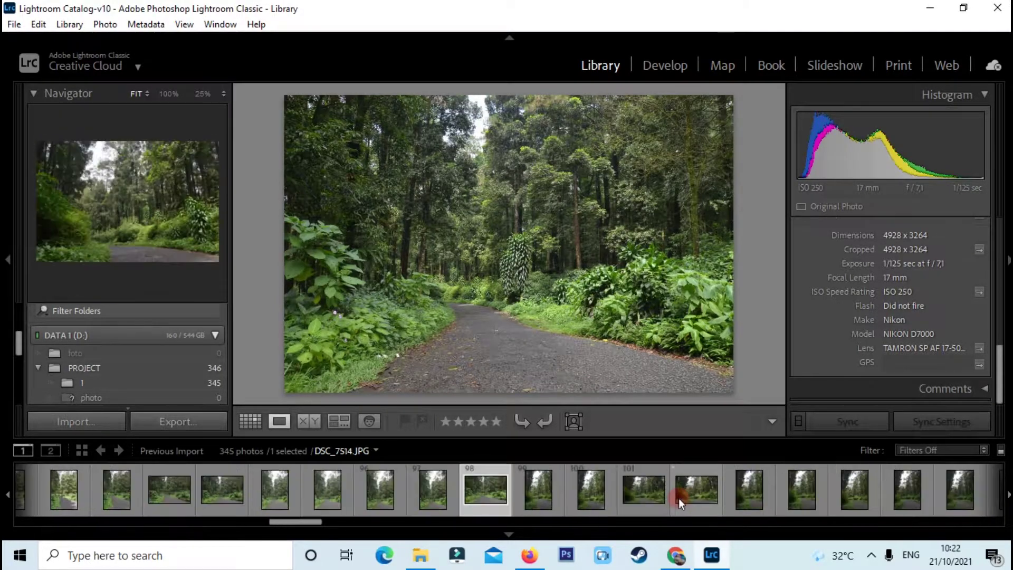
{"action": "left_click_drag", "start_coordinate": [899, 498], "coordinate": [492, 496]}
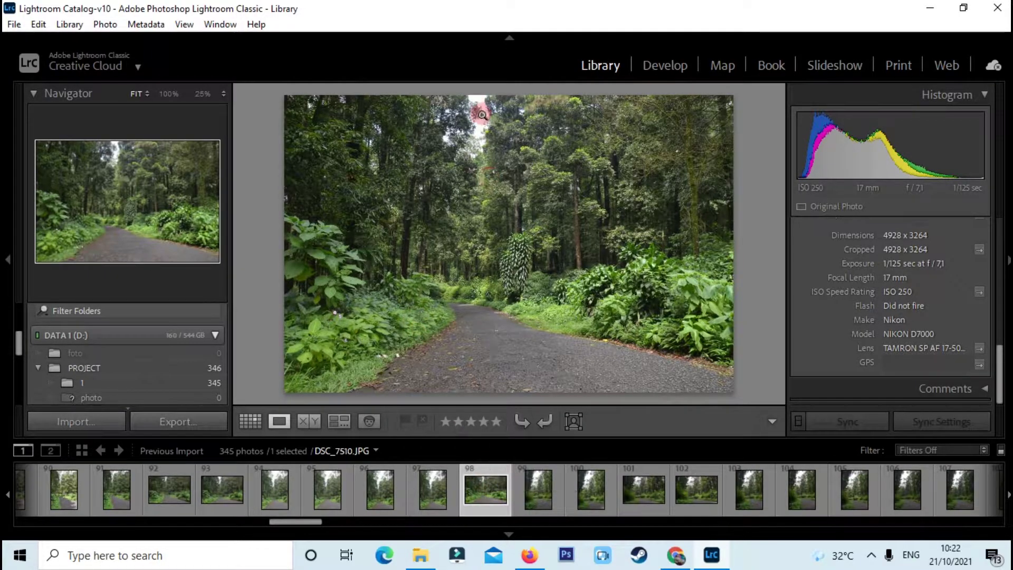
{"action": "left_click", "coordinate": [437, 215]}
{"action": "left_click", "coordinate": [512, 191]}
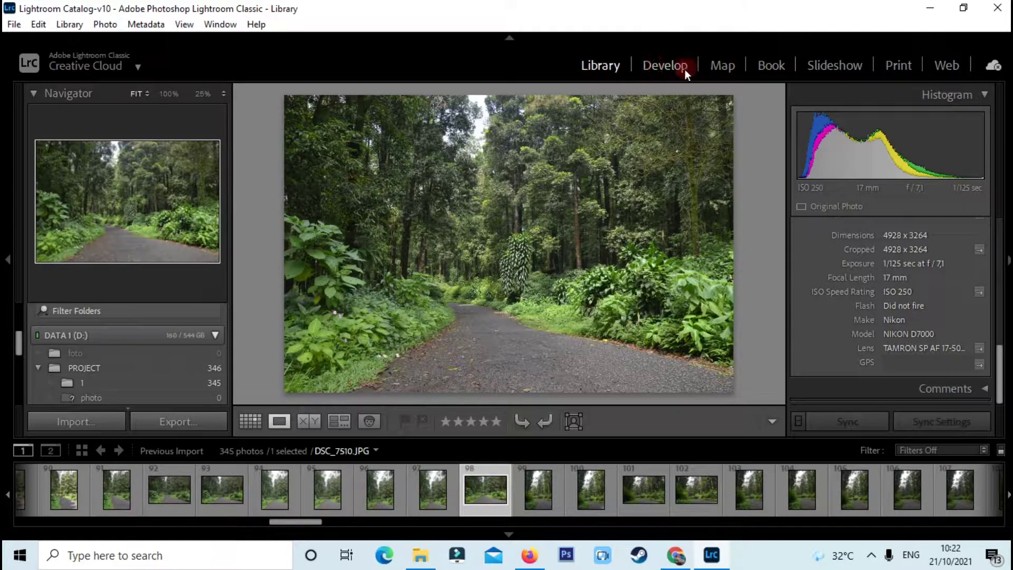
Open DSC_7510 in Develop, zoom in and pan across the forest, then return to Fit.
{"action": "left_click", "coordinate": [673, 73]}
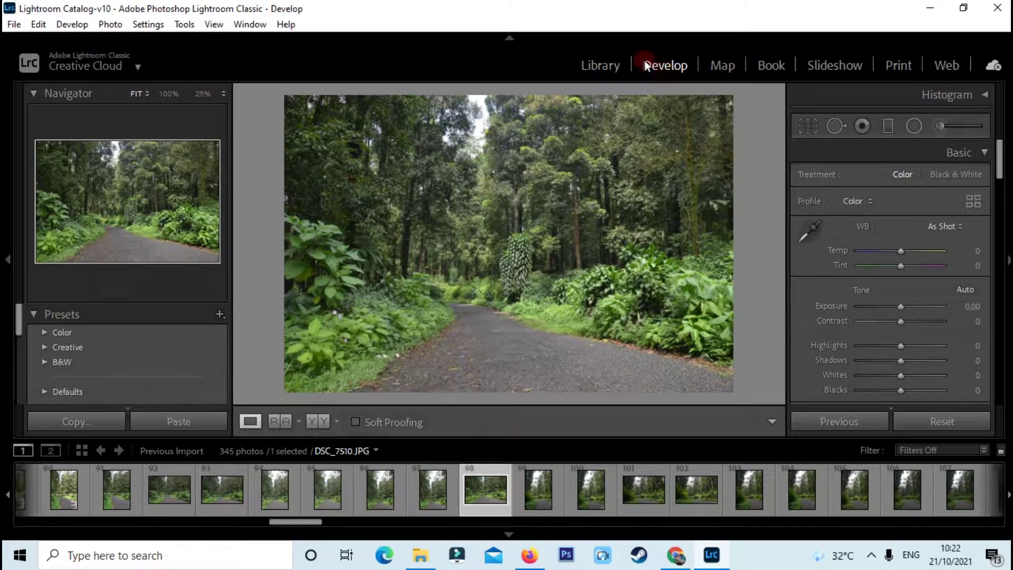
{"action": "left_click", "coordinate": [427, 168]}
{"action": "left_click", "coordinate": [420, 159]}
{"action": "left_click_drag", "start_coordinate": [545, 317], "coordinate": [634, 248]}
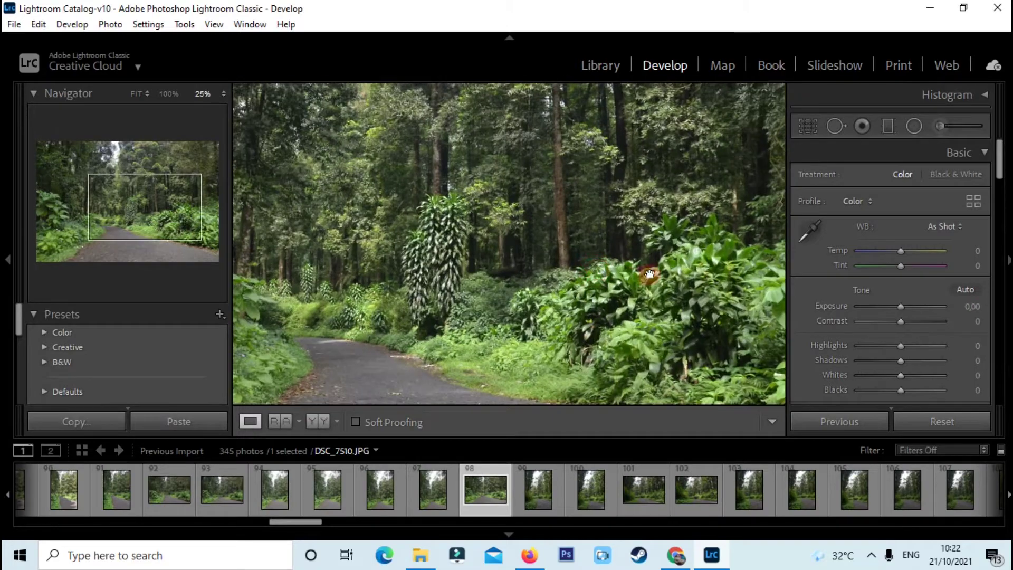
{"action": "mouse_move", "coordinate": [511, 269]}
{"action": "left_mouse_down"}
{"action": "mouse_move", "coordinate": [563, 276]}
{"action": "mouse_move", "coordinate": [598, 261]}
{"action": "left_mouse_up"}
{"action": "left_click_drag", "start_coordinate": [517, 321], "coordinate": [615, 283]}
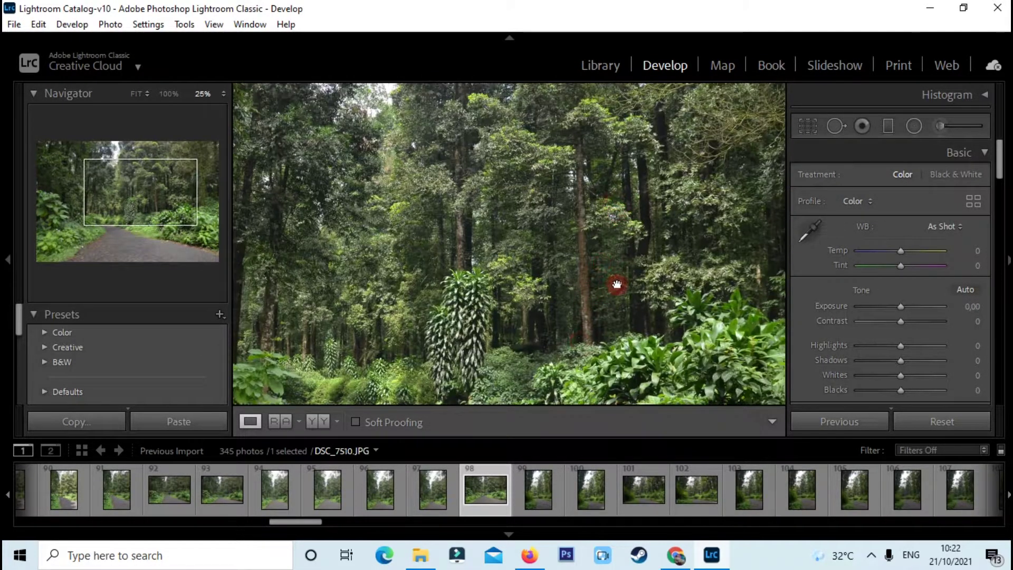
{"action": "left_click", "coordinate": [466, 274]}
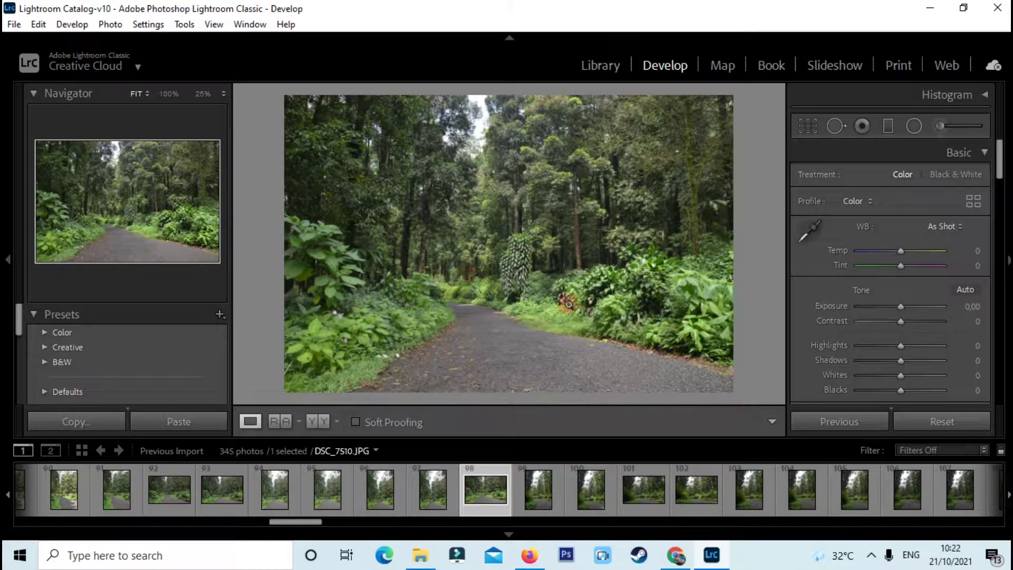
{"action": "scroll", "coordinate": [891, 293], "scroll_direction": "down", "scroll_amount": 3}
{"action": "scroll", "coordinate": [890, 294], "scroll_direction": "down", "scroll_amount": 10}
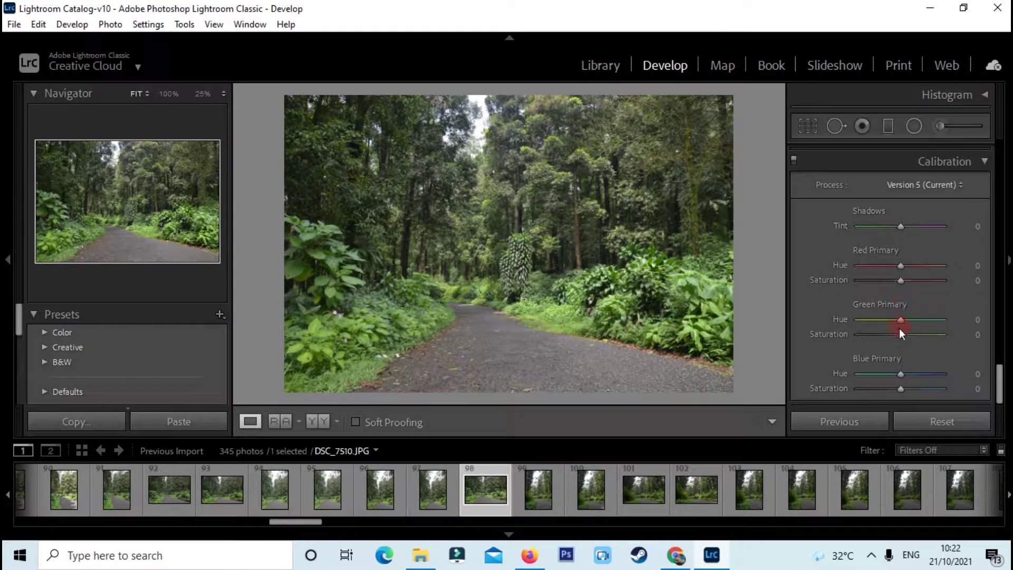
{"action": "scroll", "coordinate": [899, 327], "scroll_direction": "up", "scroll_amount": 3}
{"action": "scroll", "coordinate": [899, 328], "scroll_direction": "up", "scroll_amount": 4}
{"action": "scroll", "coordinate": [899, 328], "scroll_direction": "up", "scroll_amount": 3}
{"action": "scroll", "coordinate": [899, 328], "scroll_direction": "up", "scroll_amount": 3}
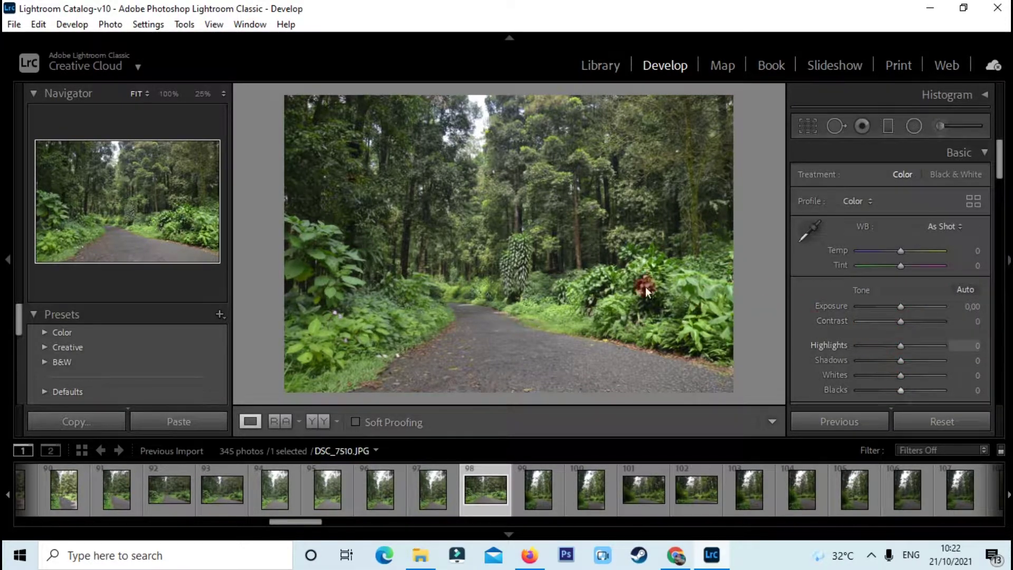
Set Exposure to +0,35 and Contrast to +18 in the Basic panel.
{"action": "left_click_drag", "start_coordinate": [936, 310], "coordinate": [907, 306]}
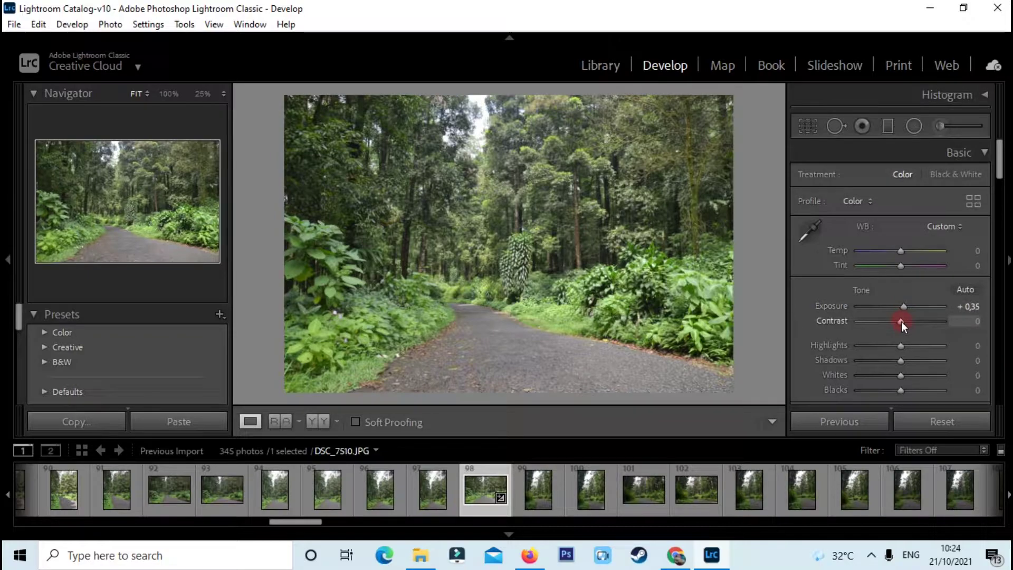
{"action": "left_click_drag", "start_coordinate": [905, 305], "coordinate": [902, 310]}
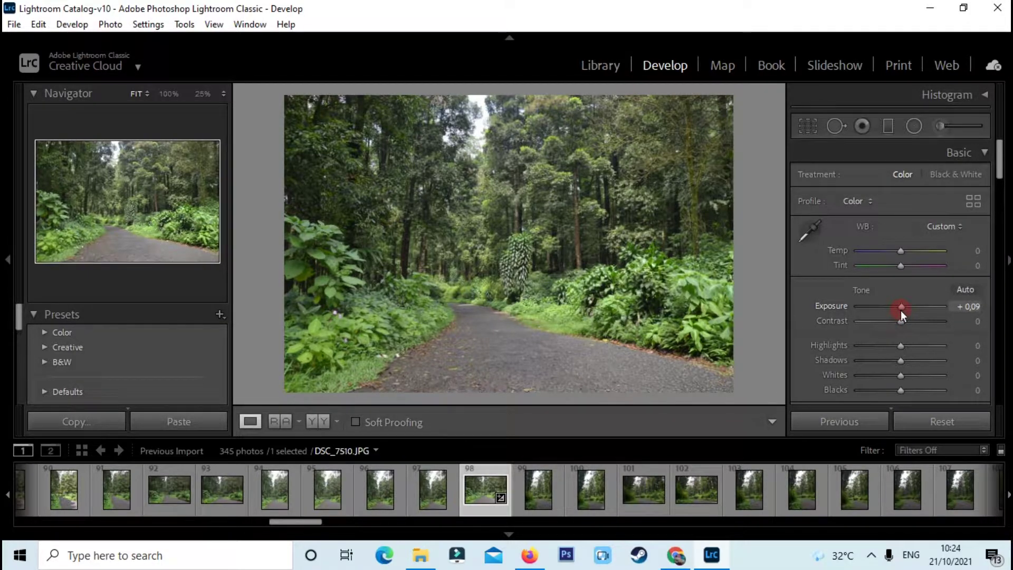
{"action": "mouse_move", "coordinate": [901, 311]}
{"action": "left_mouse_down"}
{"action": "mouse_move", "coordinate": [902, 326]}
{"action": "mouse_move", "coordinate": [888, 323]}
{"action": "mouse_move", "coordinate": [915, 327]}
{"action": "mouse_move", "coordinate": [899, 332]}
{"action": "left_mouse_up"}
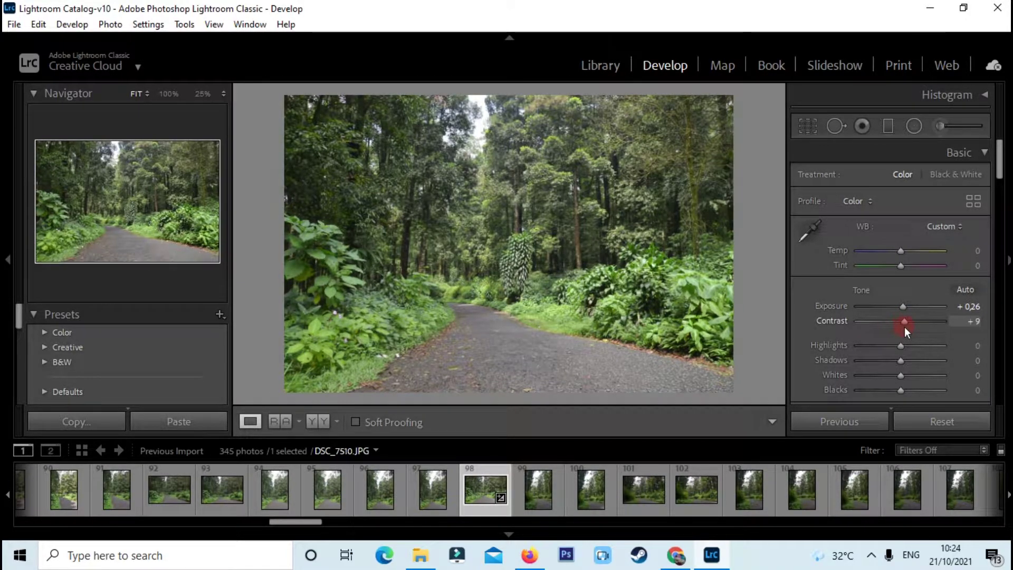
{"action": "left_click_drag", "start_coordinate": [565, 253], "coordinate": [574, 255]}
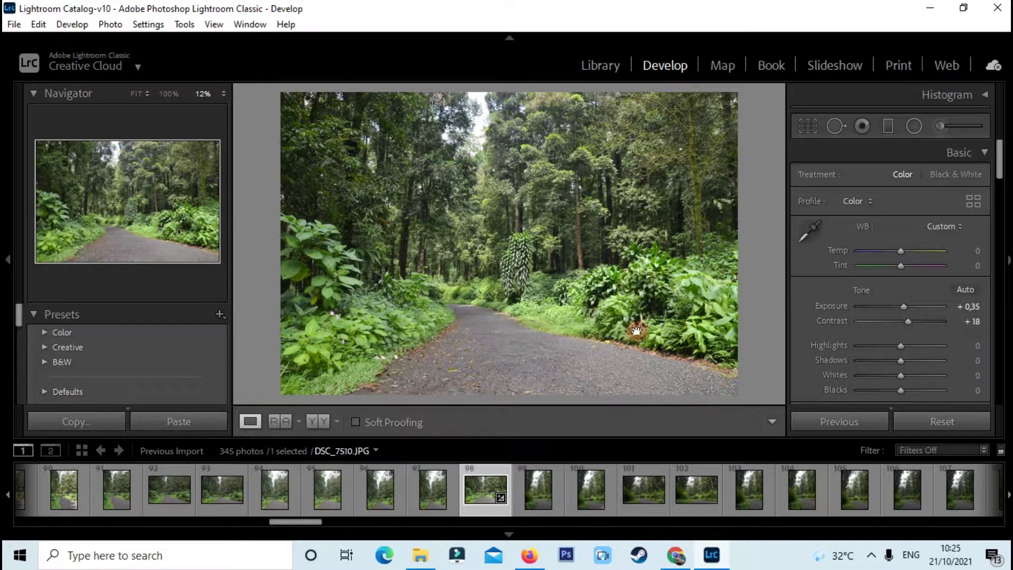
{"action": "scroll", "coordinate": [904, 336], "scroll_direction": "down", "scroll_amount": 2}
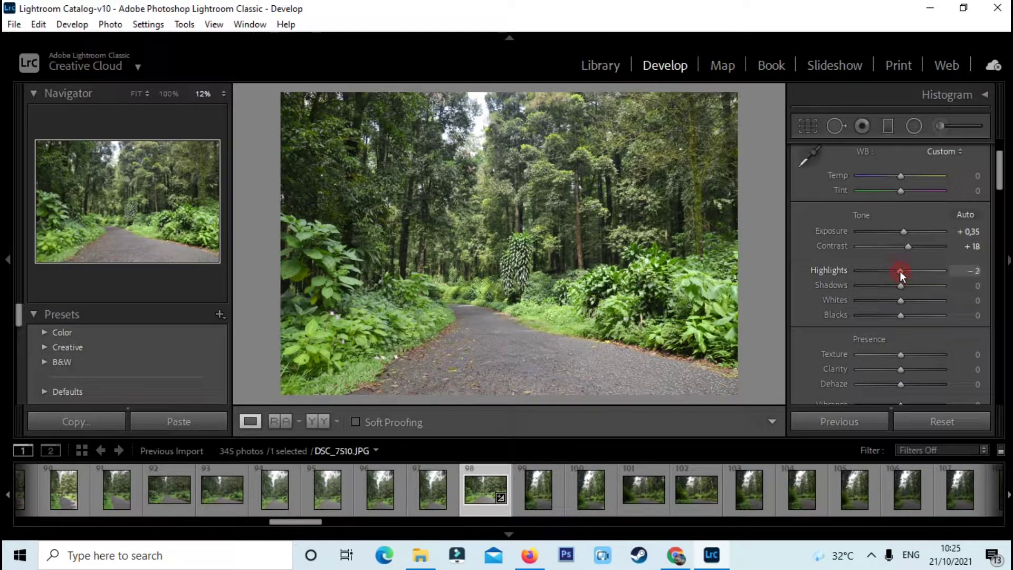
Lower Highlights to -14 and zoom-check the foliage detail.
{"action": "mouse_move", "coordinate": [900, 271]}
{"action": "left_mouse_down"}
{"action": "mouse_move", "coordinate": [953, 271]}
{"action": "mouse_move", "coordinate": [891, 271]}
{"action": "mouse_move", "coordinate": [895, 284]}
{"action": "mouse_move", "coordinate": [900, 277]}
{"action": "mouse_move", "coordinate": [846, 279]}
{"action": "mouse_move", "coordinate": [910, 277]}
{"action": "mouse_move", "coordinate": [895, 285]}
{"action": "left_mouse_up"}
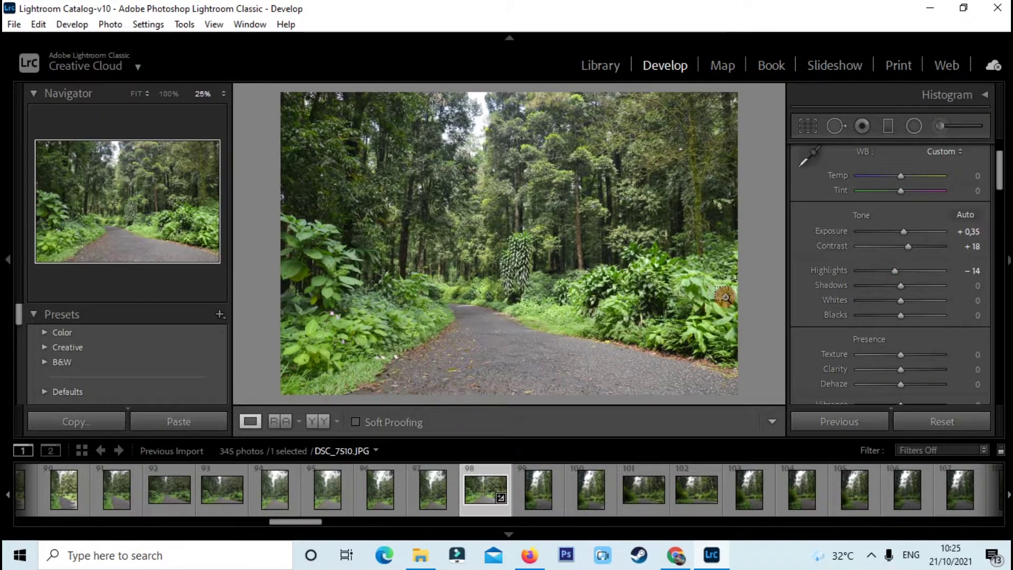
{"action": "left_click", "coordinate": [724, 296]}
{"action": "left_click", "coordinate": [533, 279]}
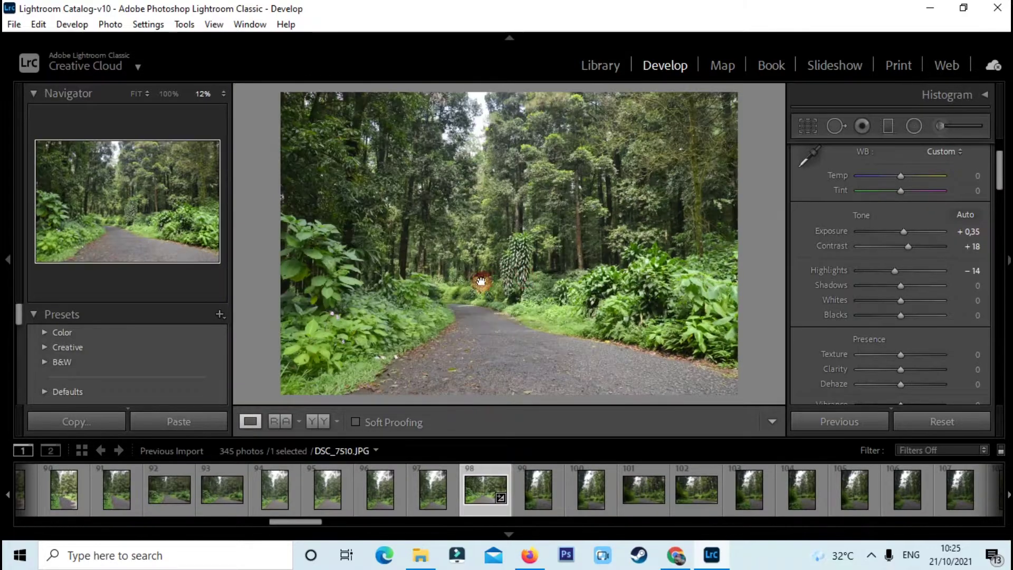
{"action": "left_click", "coordinate": [414, 301]}
{"action": "left_click", "coordinate": [441, 301]}
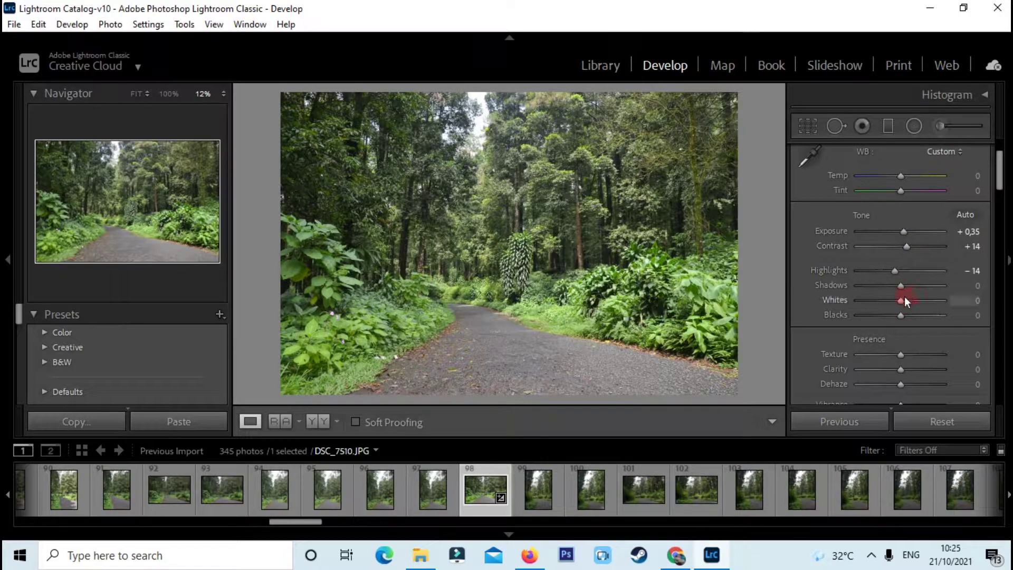
Set Shadows +19, Whites +12, Blacks -19 and Contrast +14, checking the upper trees.
{"action": "mouse_move", "coordinate": [901, 289]}
{"action": "left_mouse_down"}
{"action": "mouse_move", "coordinate": [882, 292]}
{"action": "mouse_move", "coordinate": [938, 279]}
{"action": "left_mouse_up"}
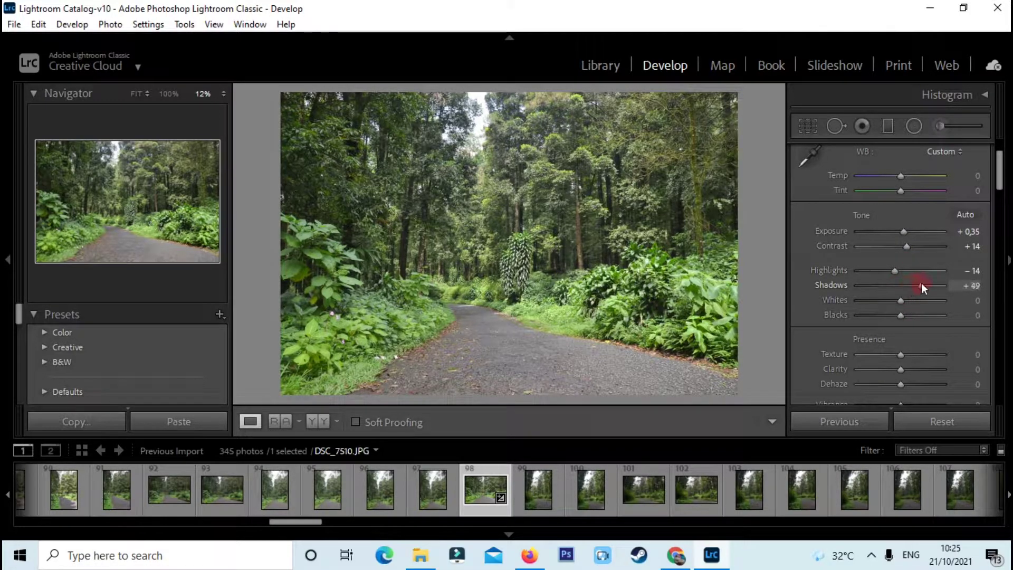
{"action": "left_click", "coordinate": [450, 203]}
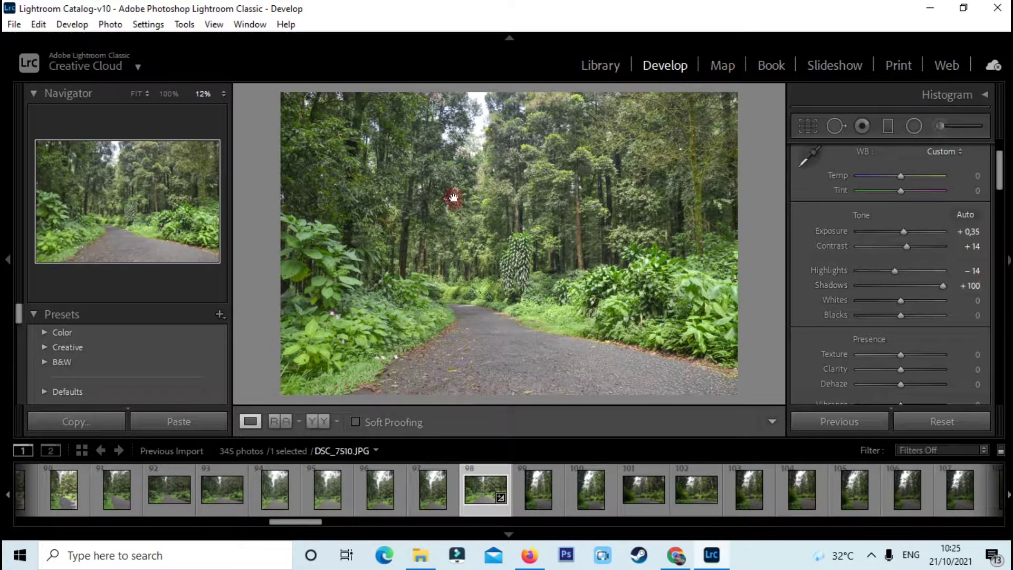
{"action": "left_click_drag", "start_coordinate": [448, 269], "coordinate": [393, 268]}
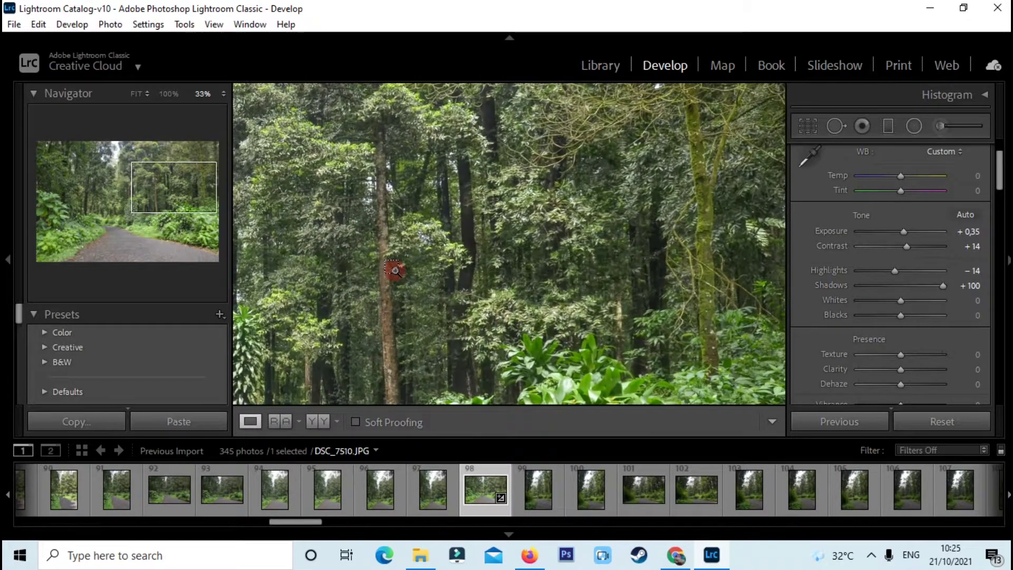
{"action": "left_click", "coordinate": [393, 268]}
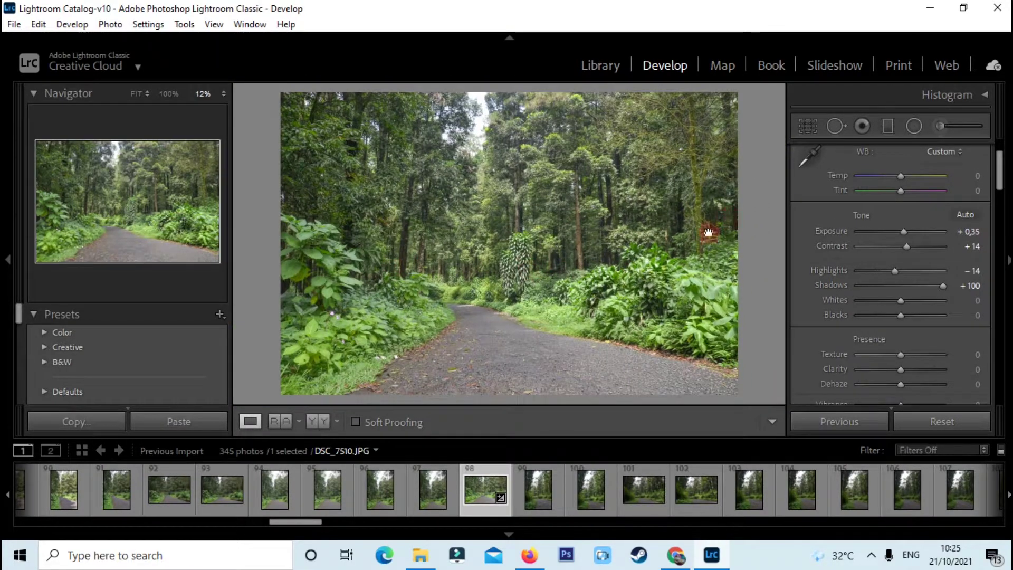
{"action": "mouse_move", "coordinate": [902, 283]}
{"action": "left_mouse_down"}
{"action": "mouse_move", "coordinate": [945, 289]}
{"action": "mouse_move", "coordinate": [899, 295]}
{"action": "mouse_move", "coordinate": [913, 299]}
{"action": "mouse_move", "coordinate": [891, 319]}
{"action": "left_mouse_up"}
Zoom in on the lower-right bushes and raise Texture to +16.
{"action": "left_click", "coordinate": [495, 259]}
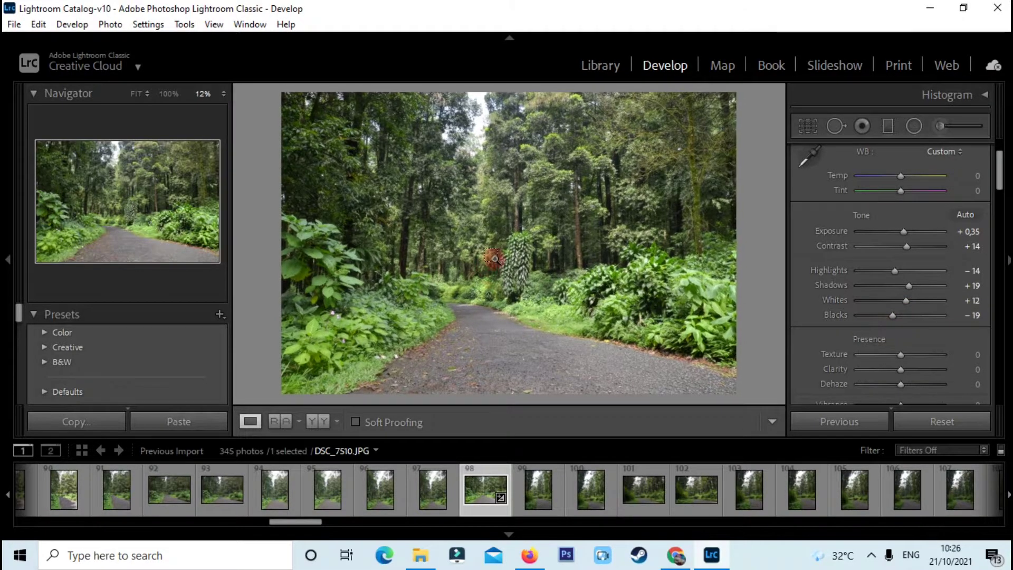
{"action": "scroll", "coordinate": [846, 293], "scroll_direction": "down", "scroll_amount": 2}
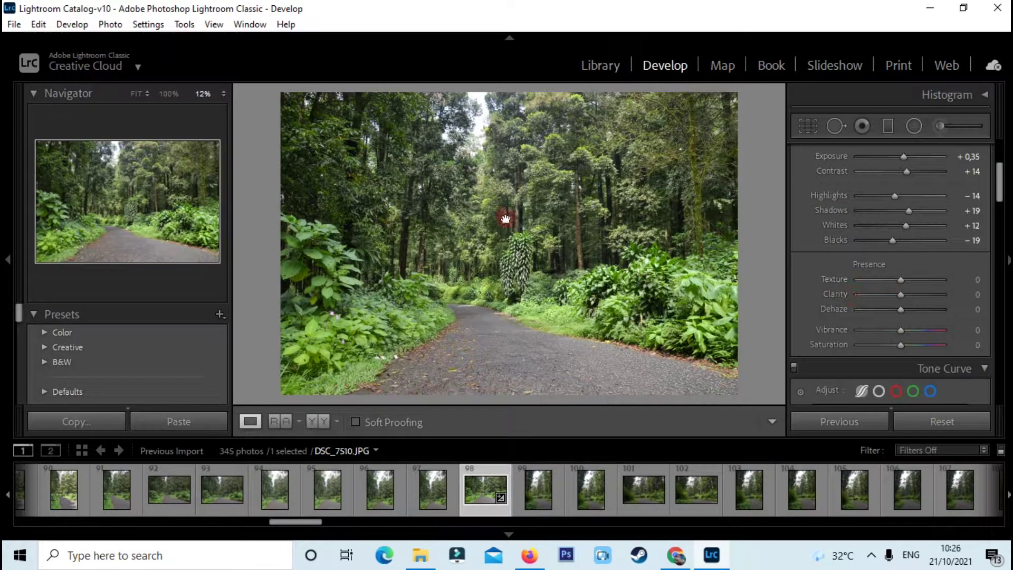
{"action": "left_click", "coordinate": [516, 233]}
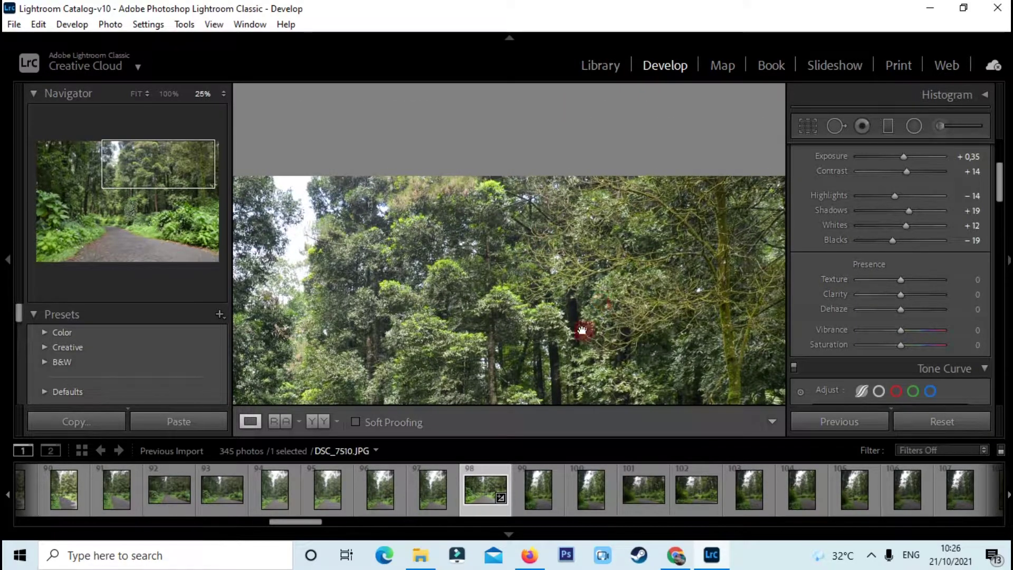
{"action": "left_click_drag", "start_coordinate": [582, 331], "coordinate": [496, 192]}
{"action": "left_click_drag", "start_coordinate": [510, 314], "coordinate": [482, 242]}
{"action": "mouse_move", "coordinate": [589, 331]}
{"action": "left_mouse_down"}
{"action": "mouse_move", "coordinate": [527, 248]}
{"action": "mouse_move", "coordinate": [602, 288]}
{"action": "left_mouse_up"}
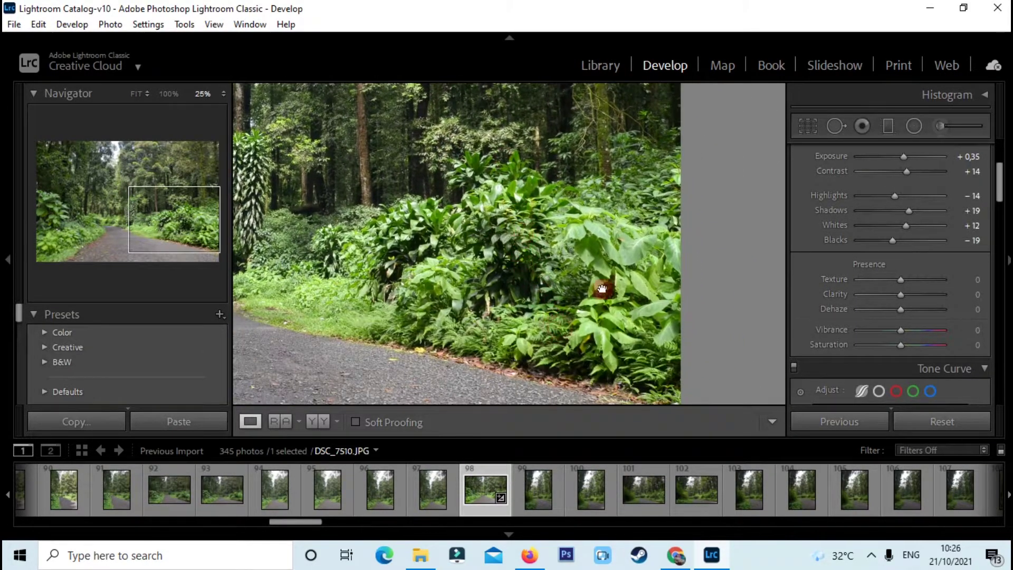
{"action": "key", "text": "ctrl+equal"}
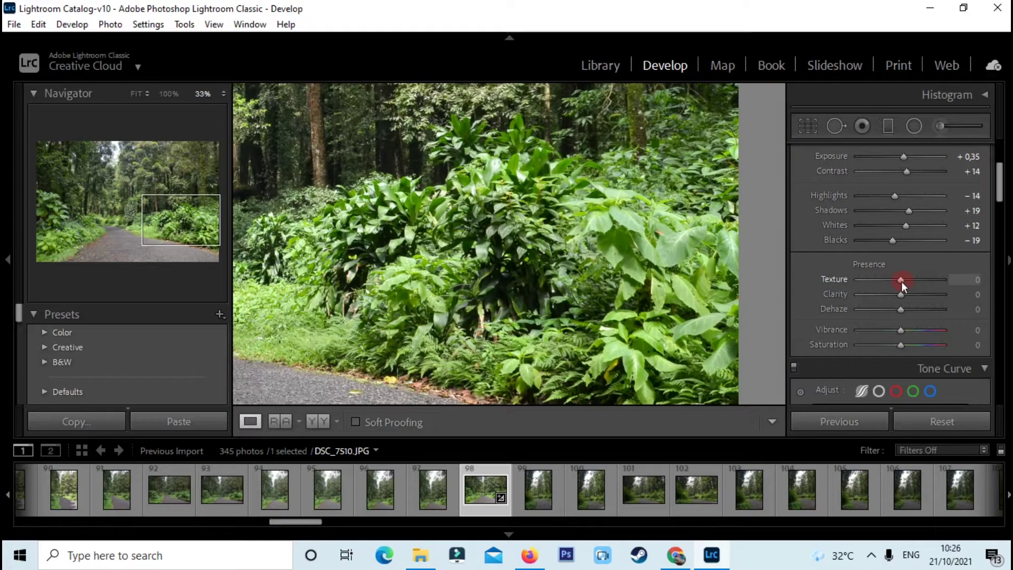
{"action": "mouse_move", "coordinate": [901, 281]}
{"action": "left_mouse_down"}
{"action": "mouse_move", "coordinate": [915, 284]}
{"action": "mouse_move", "coordinate": [890, 293]}
{"action": "mouse_move", "coordinate": [906, 290]}
{"action": "left_mouse_up"}
Set Vibrance to +9 and Saturation to +14 while checking the whole photo.
{"action": "scroll", "coordinate": [895, 280], "scroll_direction": "down", "scroll_amount": 3}
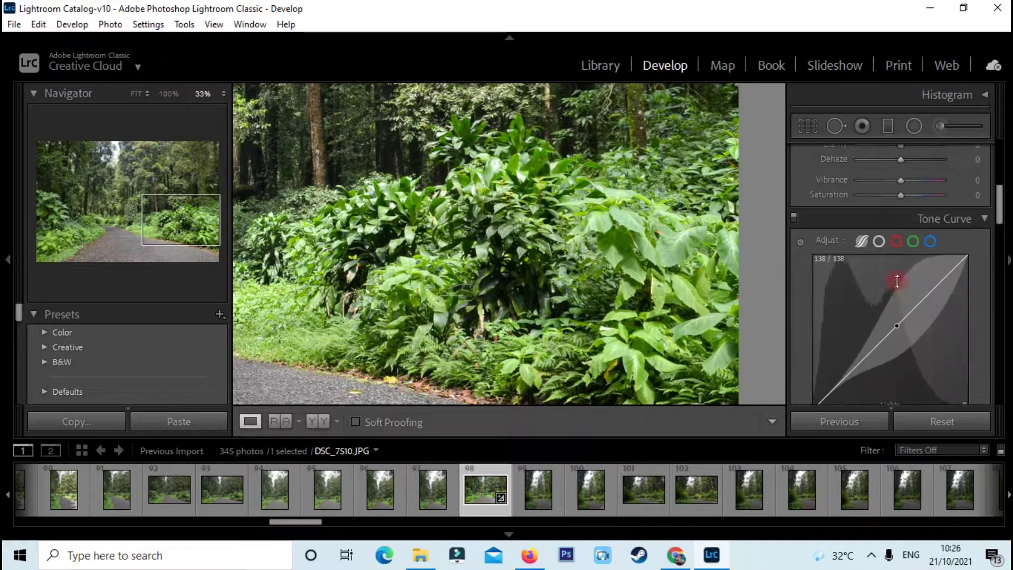
{"action": "scroll", "coordinate": [918, 274], "scroll_direction": "up", "scroll_amount": 2}
{"action": "left_click", "coordinate": [899, 253]}
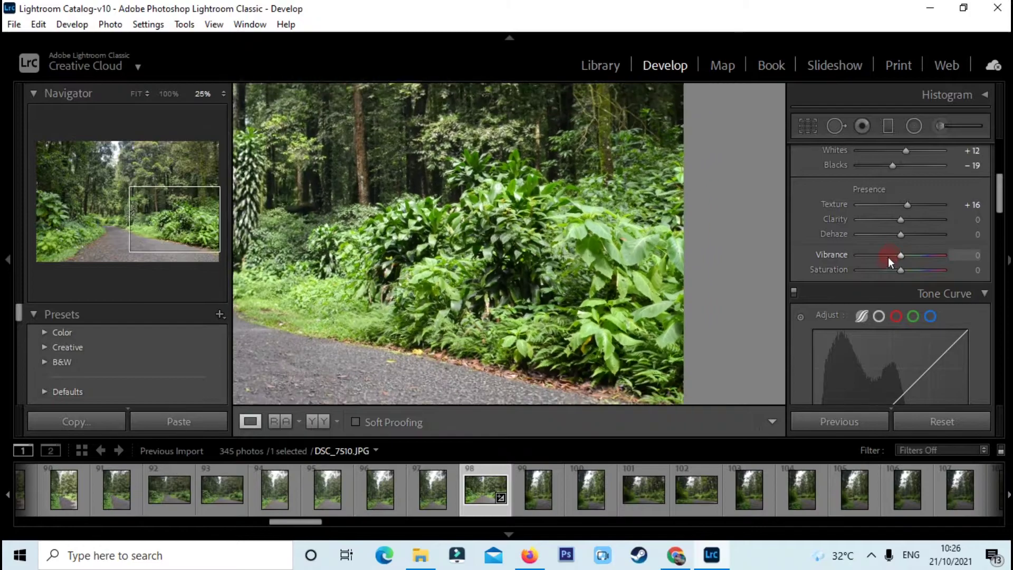
{"action": "key", "text": "ctrl+minus"}
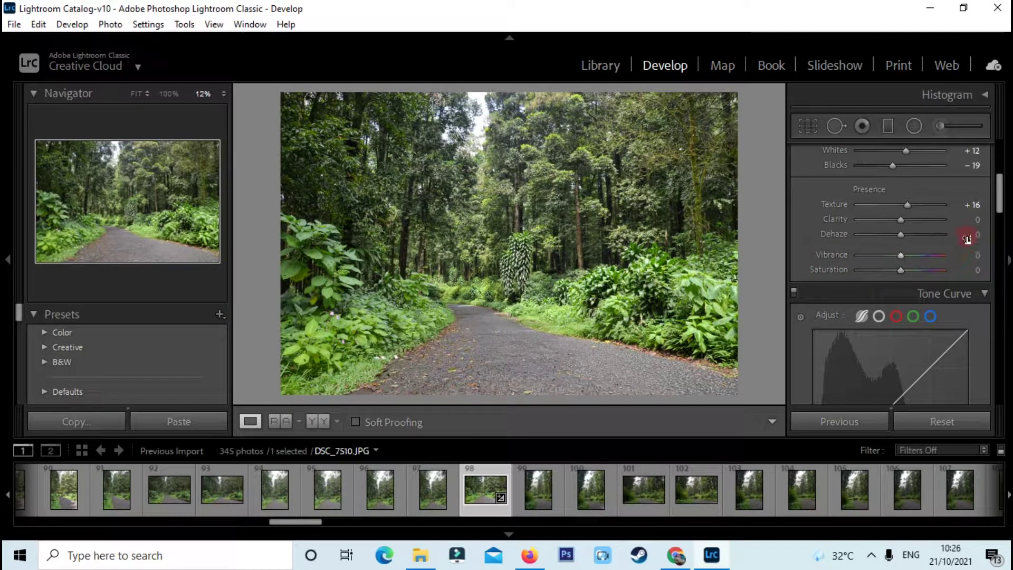
{"action": "scroll", "coordinate": [1000, 210], "scroll_direction": "down", "scroll_amount": 4}
{"action": "scroll", "coordinate": [987, 209], "scroll_direction": "up", "scroll_amount": 3}
{"action": "left_click", "coordinate": [728, 260]}
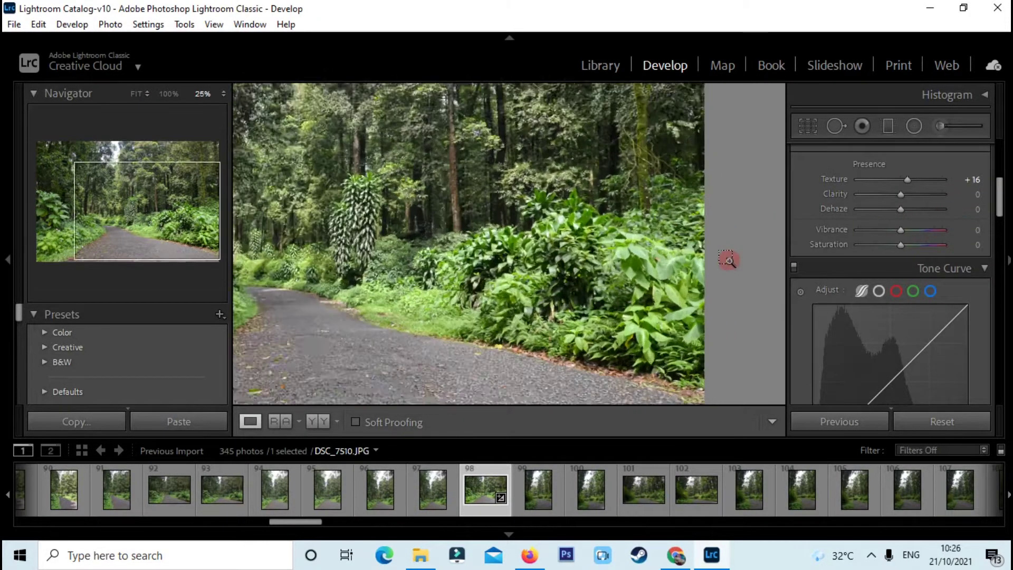
{"action": "mouse_move", "coordinate": [868, 252]}
{"action": "left_mouse_down"}
{"action": "mouse_move", "coordinate": [860, 245]}
{"action": "mouse_move", "coordinate": [917, 238]}
{"action": "mouse_move", "coordinate": [882, 246]}
{"action": "mouse_move", "coordinate": [913, 253]}
{"action": "mouse_move", "coordinate": [901, 246]}
{"action": "left_mouse_up"}
{"action": "left_click", "coordinate": [902, 230]}
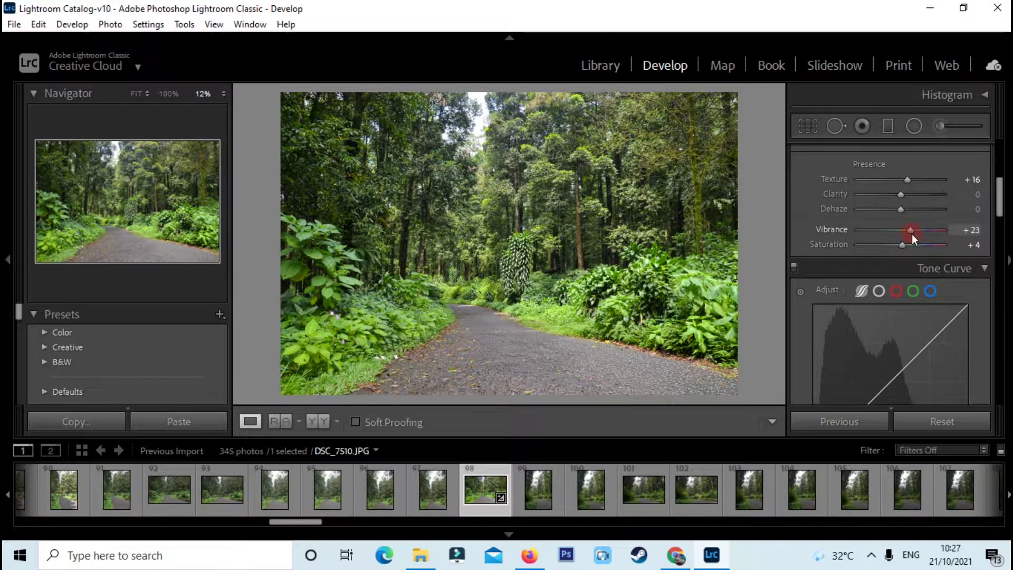
{"action": "mouse_move", "coordinate": [911, 233]}
{"action": "left_mouse_down"}
{"action": "mouse_move", "coordinate": [915, 247]}
{"action": "mouse_move", "coordinate": [906, 251]}
{"action": "left_mouse_up"}
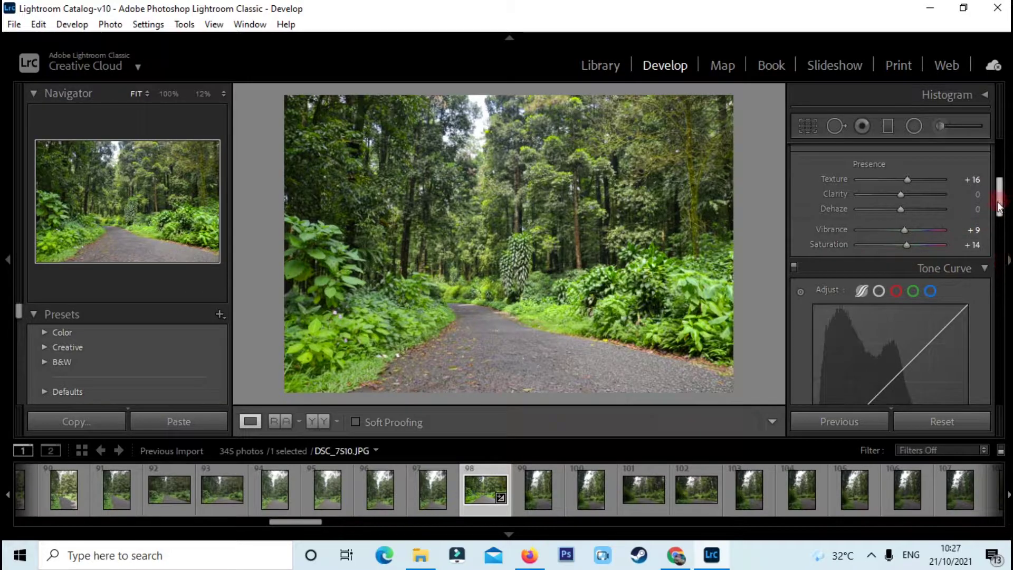
Nudge Exposure down to +0.26 and return to the full-photo view.
{"action": "key", "text": "ctrl+equal"}
{"action": "key", "text": "minus"}
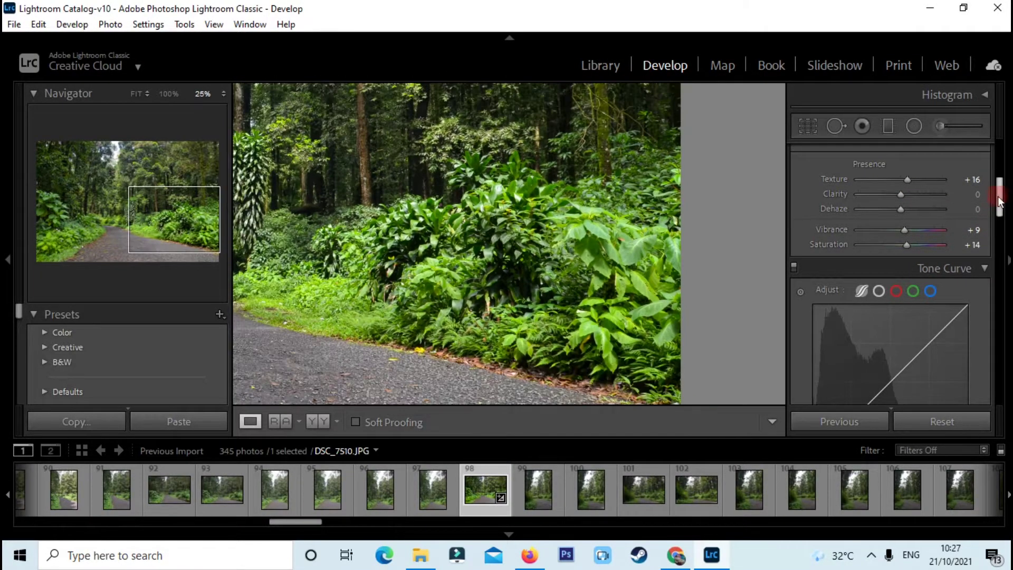
{"action": "key", "text": "ctrl+minus"}
{"action": "scroll", "coordinate": [998, 200], "scroll_direction": "up", "scroll_amount": 5}
{"action": "left_click_drag", "start_coordinate": [902, 195], "coordinate": [916, 197]}
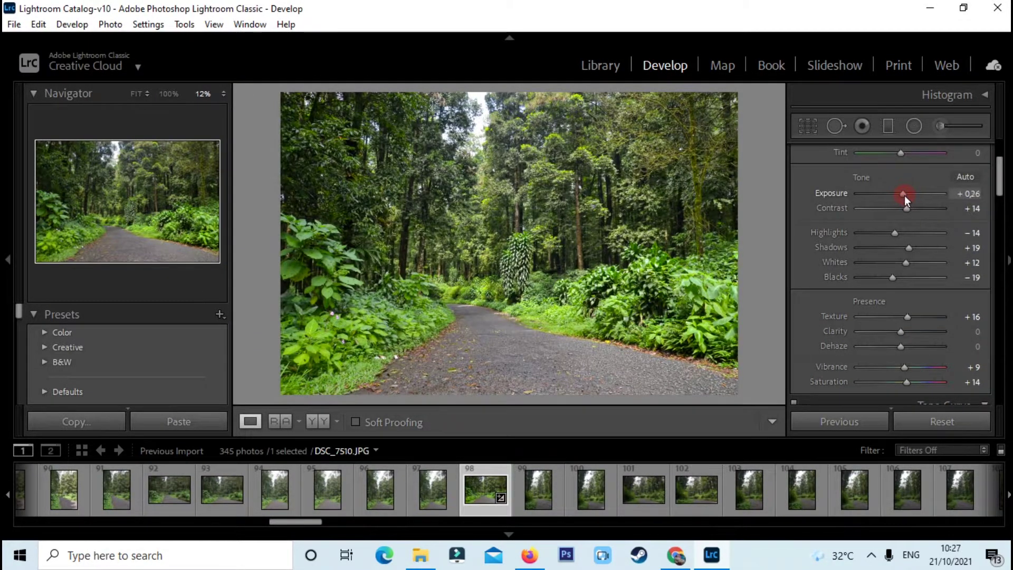
{"action": "left_click_drag", "start_coordinate": [999, 180], "coordinate": [1006, 276]}
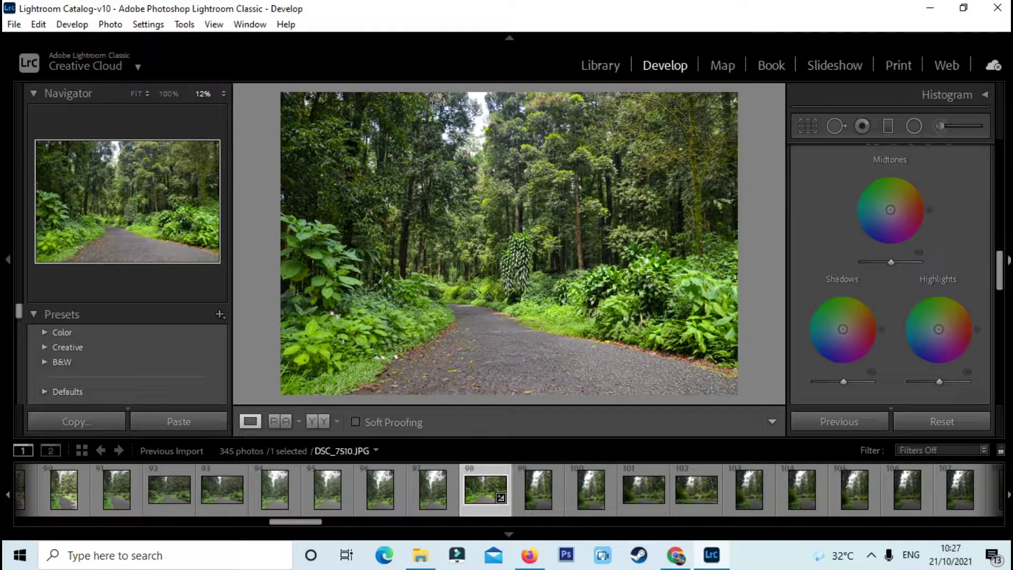
{"action": "mouse_move", "coordinate": [891, 210]}
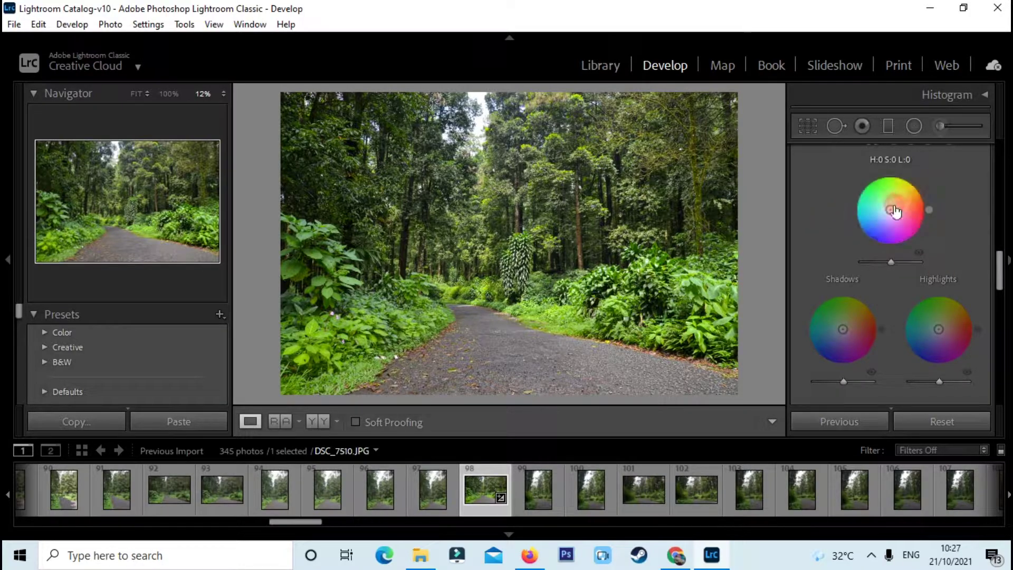
Try a purple midtone tint and a blue-violet highlight tint, then reset highlights to neutral.
{"action": "scroll", "coordinate": [891, 219], "scroll_direction": "up", "scroll_amount": 3}
{"action": "left_click_drag", "start_coordinate": [890, 285], "coordinate": [892, 289]}
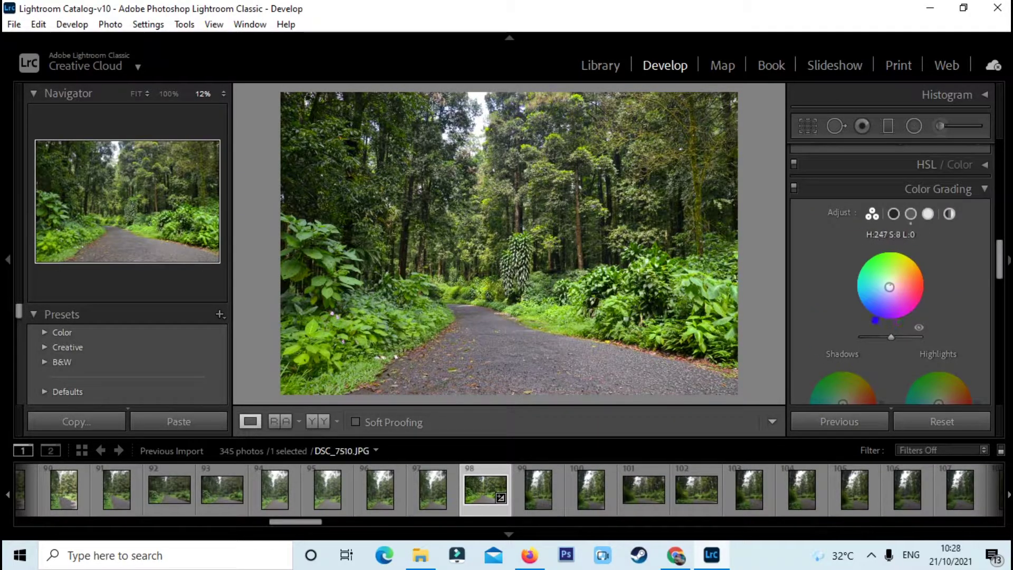
{"action": "scroll", "coordinate": [897, 279], "scroll_direction": "down", "scroll_amount": 3}
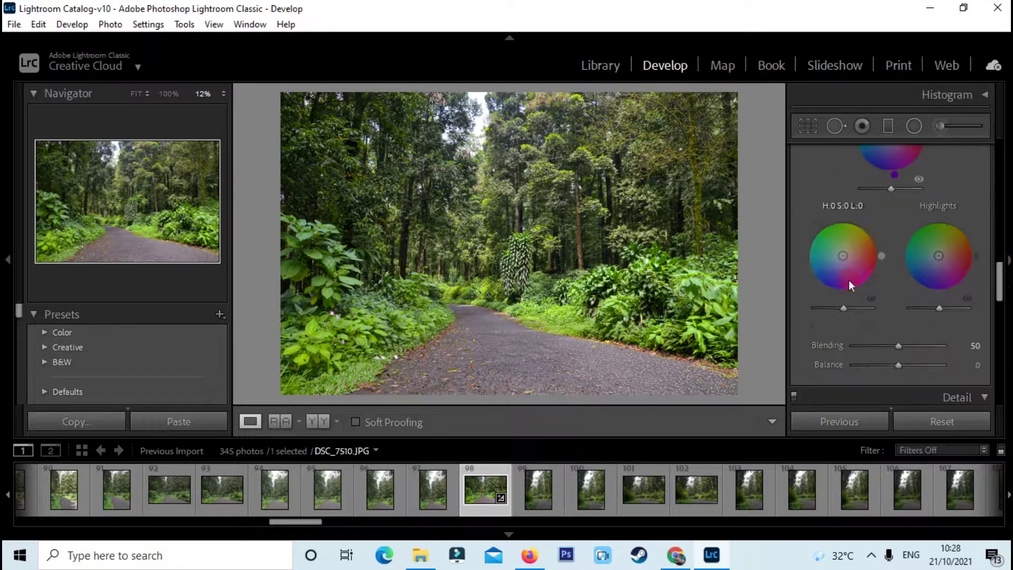
{"action": "left_click_drag", "start_coordinate": [844, 255], "coordinate": [844, 254]}
{"action": "left_click_drag", "start_coordinate": [939, 256], "coordinate": [948, 256]}
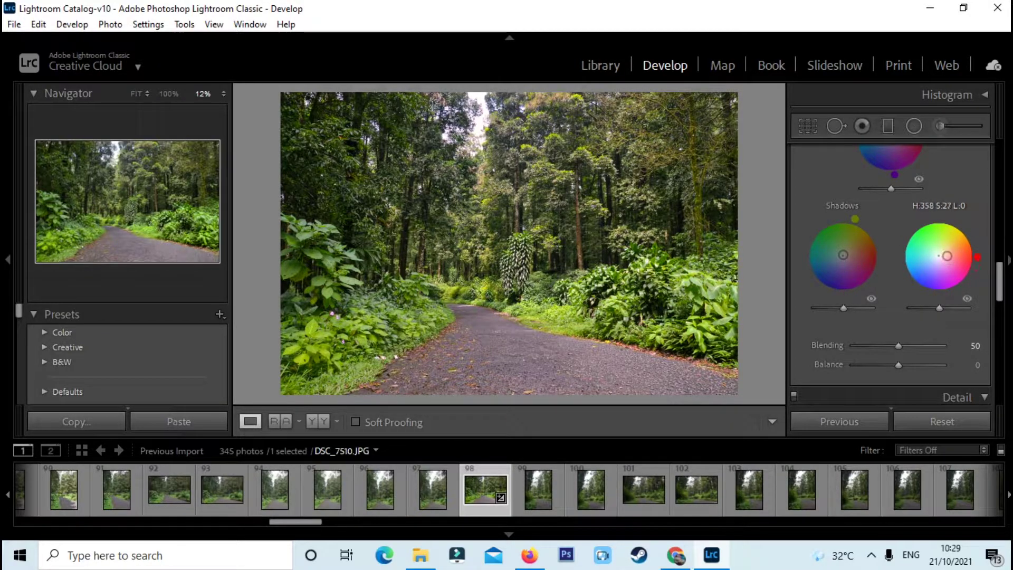
{"action": "double_click", "coordinate": [939, 258]}
Undo the highlights hue change and strengthen the purple midtone tint, leaving Shadows at 0.
{"action": "left_click", "coordinate": [929, 212]}
{"action": "scroll", "coordinate": [941, 278], "scroll_direction": "up", "scroll_amount": 2}
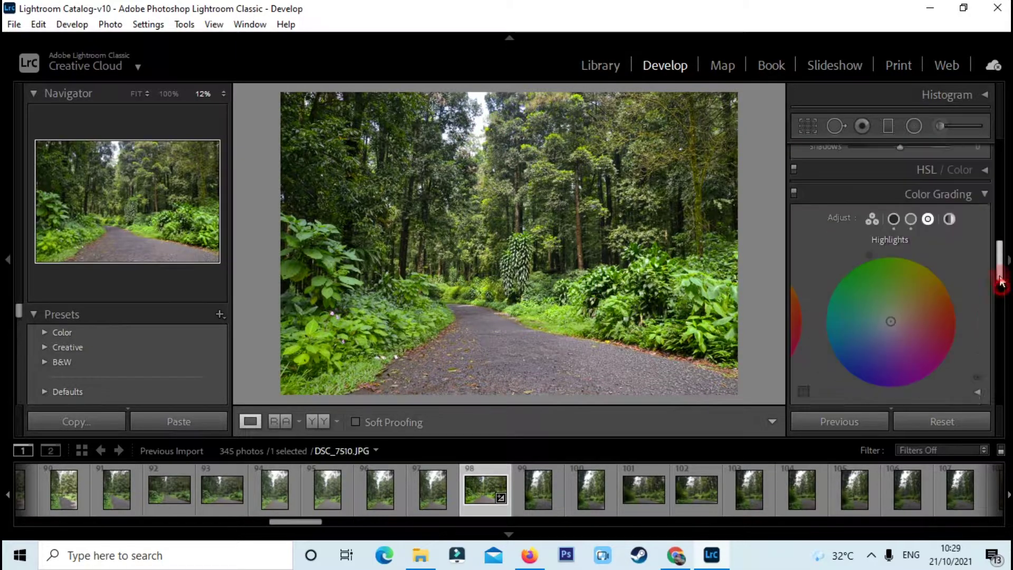
{"action": "key", "text": "ctrl+z"}
{"action": "scroll", "coordinate": [972, 304], "scroll_direction": "down", "scroll_amount": 5}
{"action": "scroll", "coordinate": [971, 299], "scroll_direction": "up", "scroll_amount": 5}
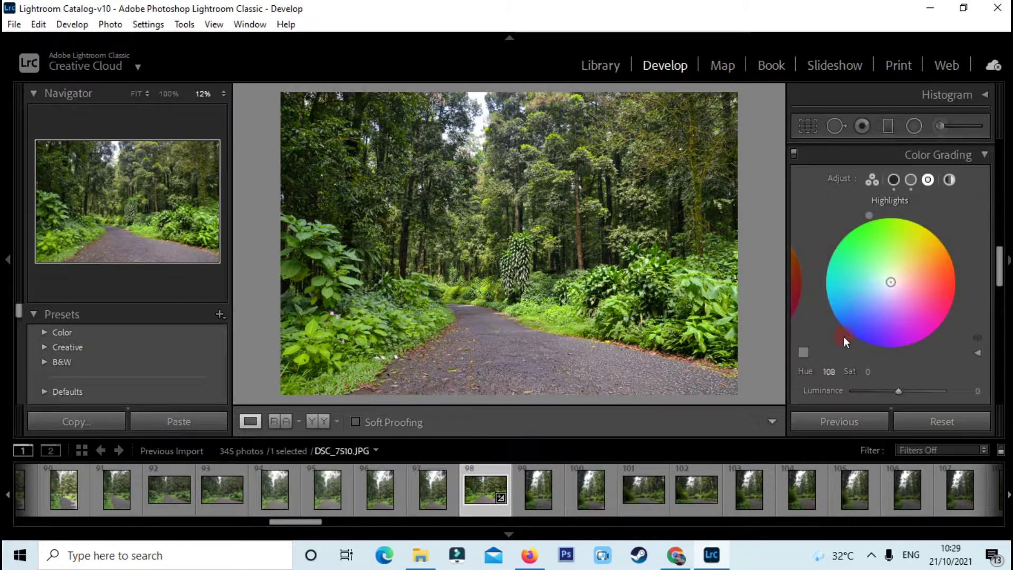
{"action": "left_click", "coordinate": [909, 191]}
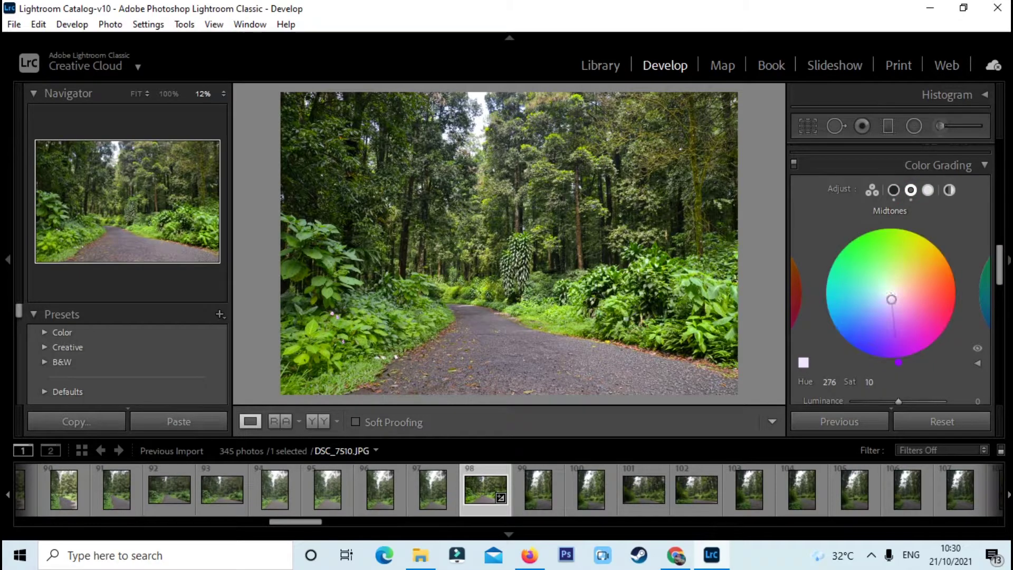
{"action": "left_click_drag", "start_coordinate": [892, 301], "coordinate": [893, 308]}
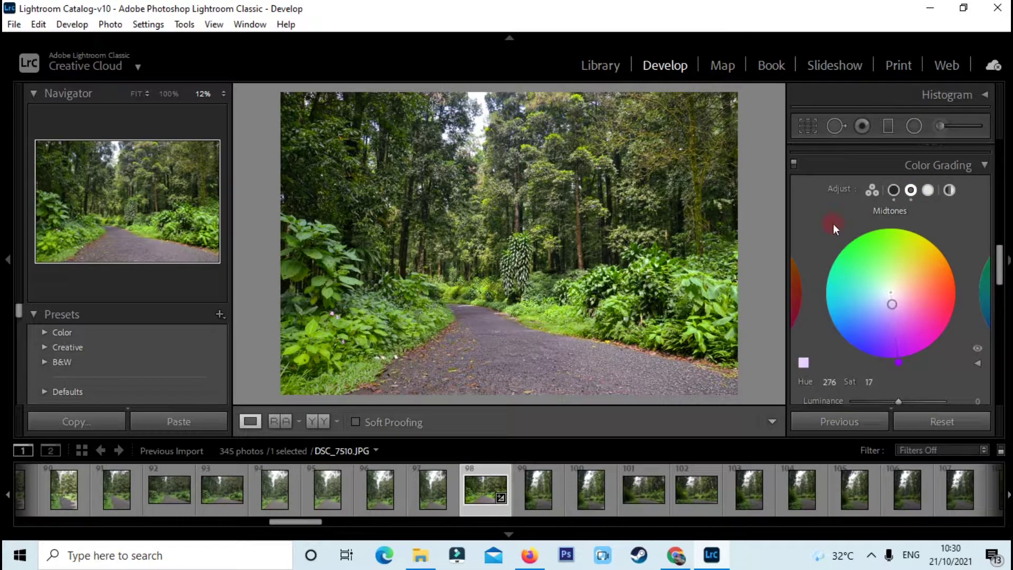
{"action": "left_click", "coordinate": [893, 190]}
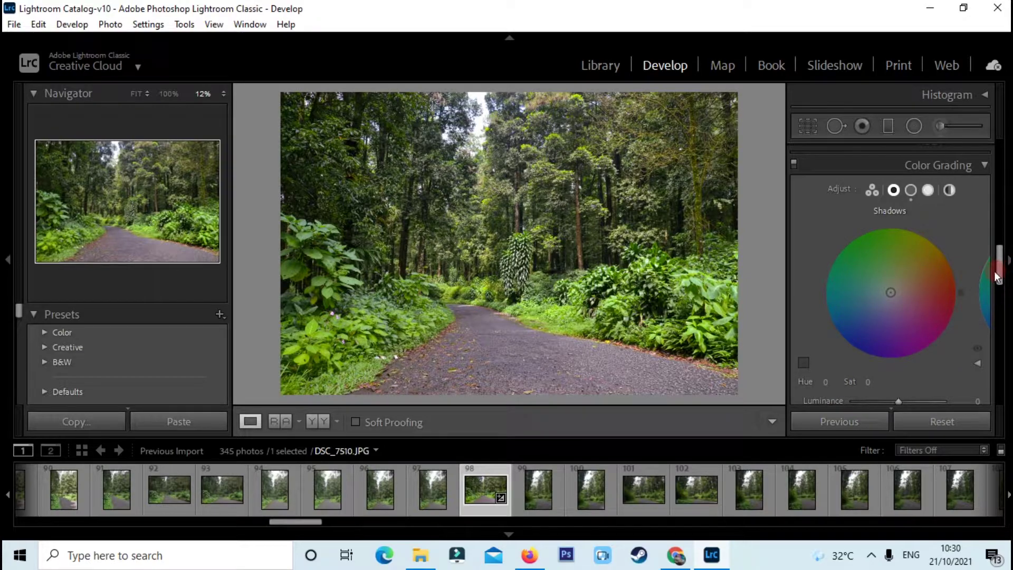
{"action": "left_click_drag", "start_coordinate": [997, 277], "coordinate": [997, 337]}
Inspect the forest foliage at several zoom levels, then bring the Calibration panel into view.
{"action": "left_click", "coordinate": [615, 252]}
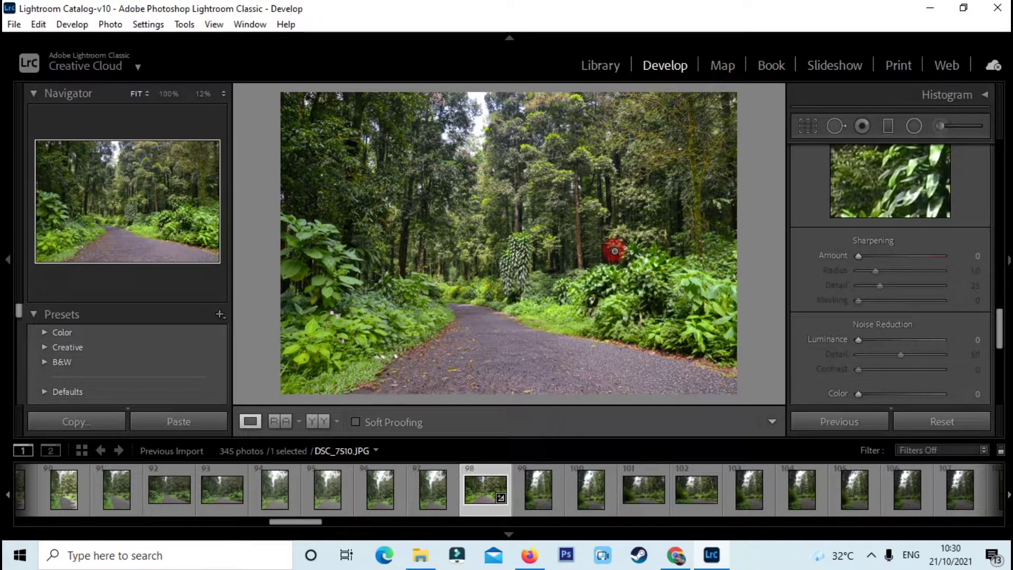
{"action": "key", "text": "ctrl+minus"}
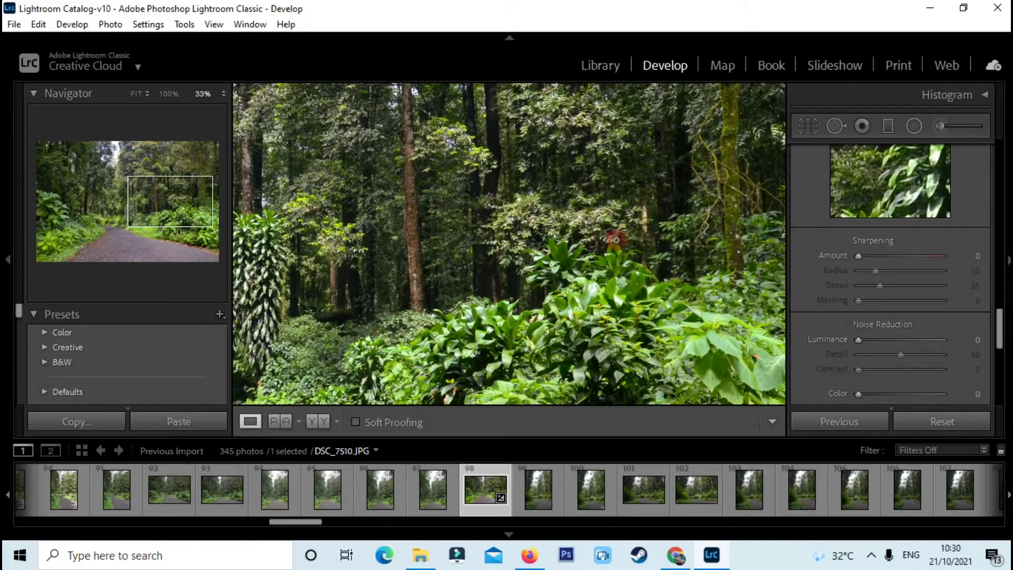
{"action": "key", "text": "ctrl+equal"}
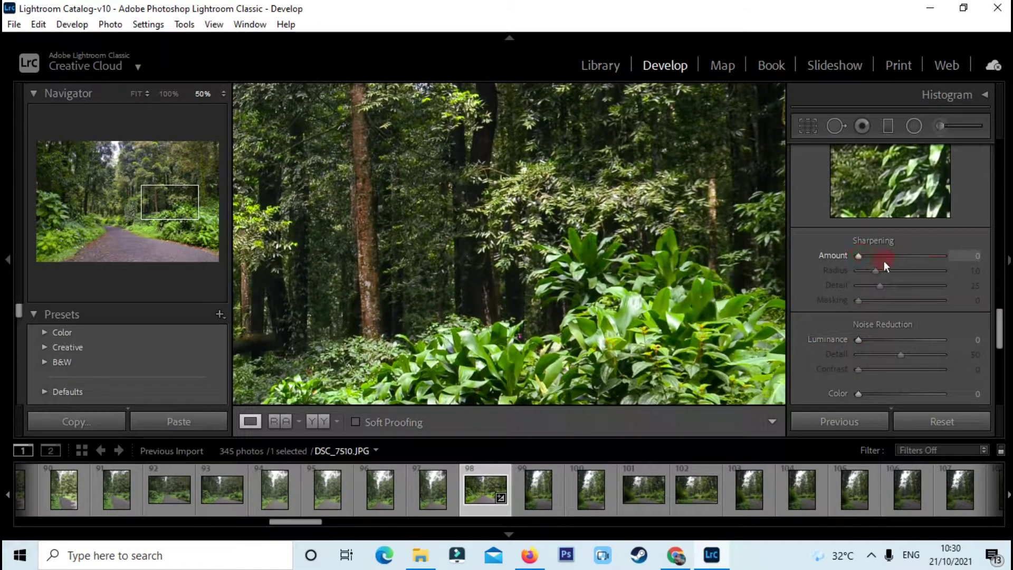
{"action": "left_click", "coordinate": [531, 294]}
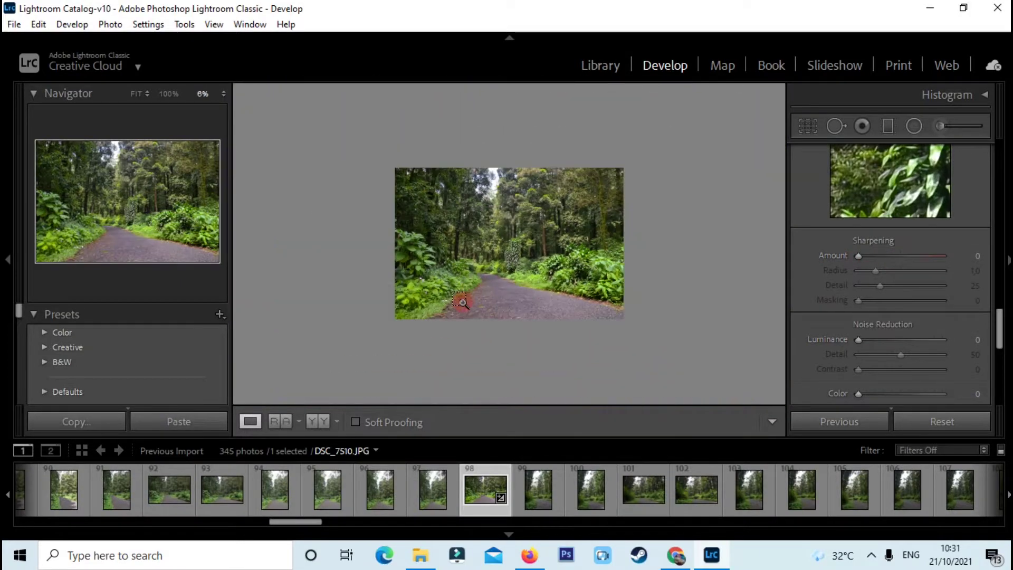
{"action": "left_click", "coordinate": [462, 303]}
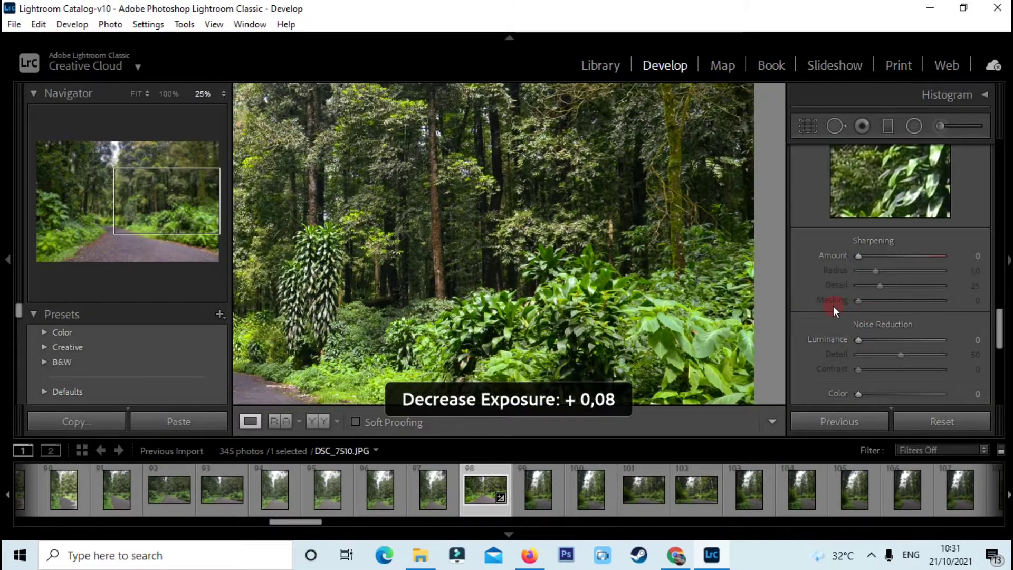
{"action": "left_click_drag", "start_coordinate": [999, 369], "coordinate": [998, 389]}
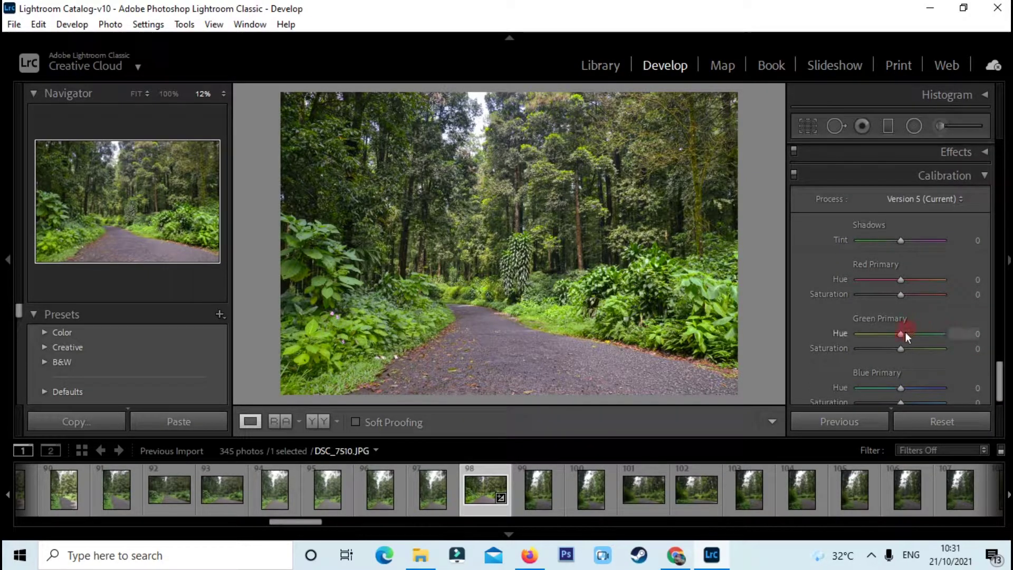
Set Green Primary Hue +4, Saturation +5 and Blue Primary Hue −9, Saturation +2.
{"action": "left_click", "coordinate": [984, 241]}
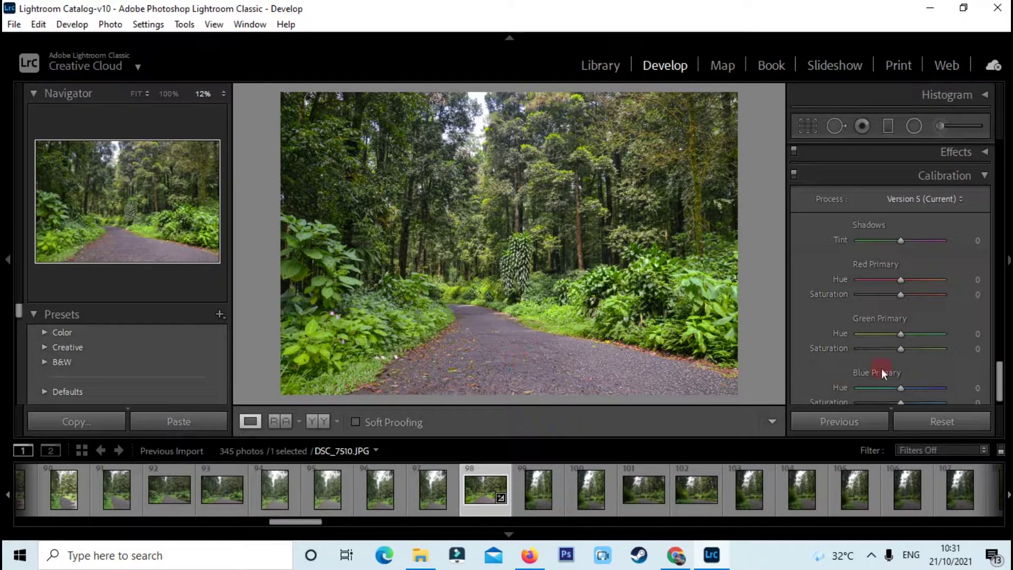
{"action": "mouse_move", "coordinate": [900, 334]}
{"action": "left_mouse_down"}
{"action": "mouse_move", "coordinate": [881, 337]}
{"action": "mouse_move", "coordinate": [946, 340]}
{"action": "left_mouse_up"}
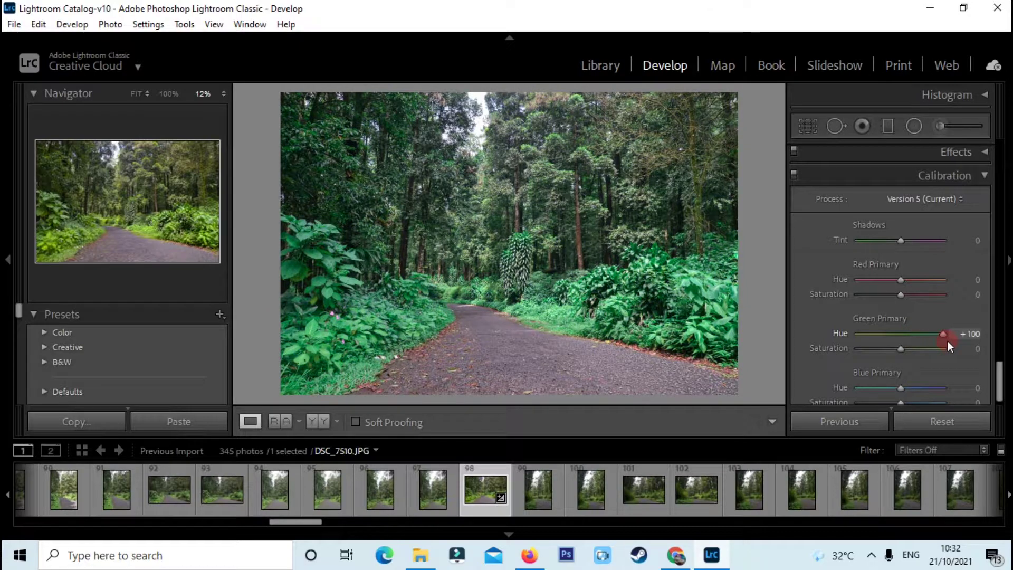
{"action": "mouse_move", "coordinate": [947, 341]}
{"action": "left_mouse_down"}
{"action": "mouse_move", "coordinate": [852, 339]}
{"action": "mouse_move", "coordinate": [887, 340]}
{"action": "left_mouse_up"}
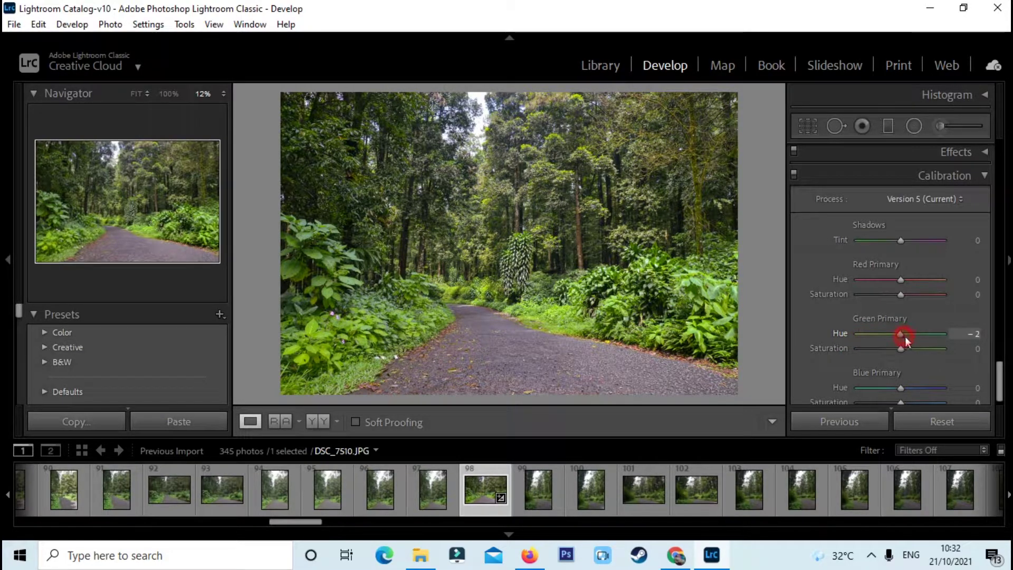
{"action": "mouse_move", "coordinate": [903, 338]}
{"action": "left_mouse_down"}
{"action": "mouse_move", "coordinate": [919, 331]}
{"action": "mouse_move", "coordinate": [834, 346]}
{"action": "mouse_move", "coordinate": [913, 331]}
{"action": "mouse_move", "coordinate": [906, 352]}
{"action": "left_mouse_up"}
{"action": "mouse_move", "coordinate": [901, 388]}
{"action": "left_mouse_down"}
{"action": "mouse_move", "coordinate": [892, 388]}
{"action": "mouse_move", "coordinate": [902, 391]}
{"action": "left_mouse_up"}
{"action": "scroll", "coordinate": [900, 388], "scroll_direction": "down", "scroll_amount": 1}
{"action": "left_click_drag", "start_coordinate": [906, 334], "coordinate": [895, 343]}
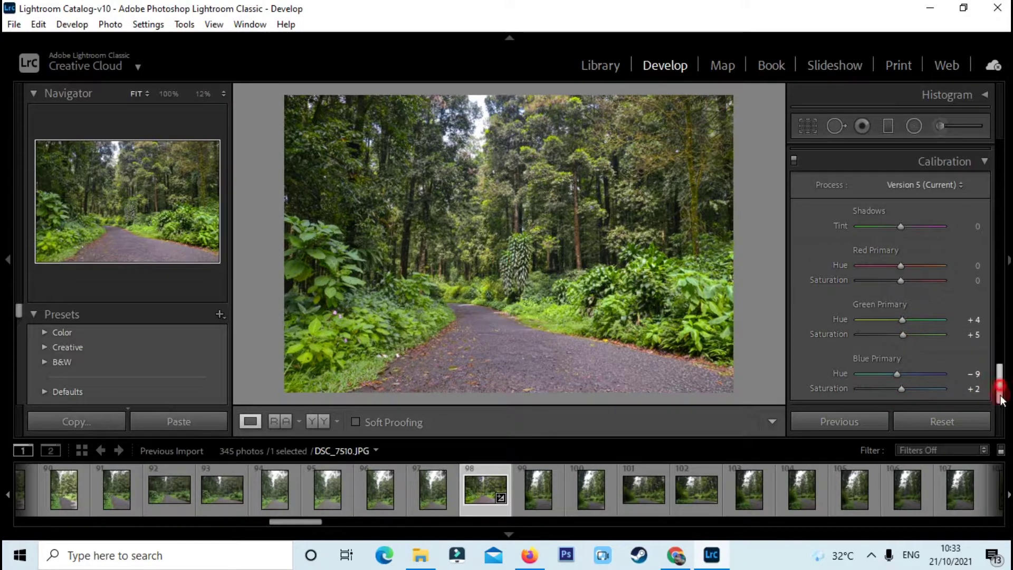
{"action": "mouse_move", "coordinate": [1000, 388]}
{"action": "left_mouse_down"}
{"action": "mouse_move", "coordinate": [1008, 161]}
{"action": "mouse_move", "coordinate": [1000, 388]}
{"action": "left_mouse_up"}
{"action": "left_click", "coordinate": [377, 196]}
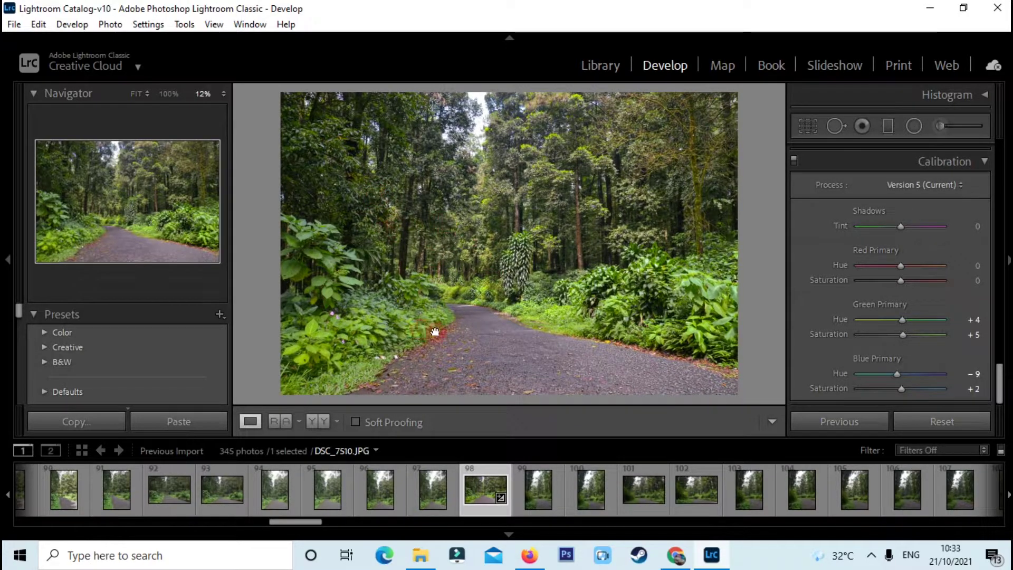
Compare Before and After side by side, zooming into the upper trees and back out.
{"action": "left_click", "coordinate": [321, 422]}
{"action": "mouse_move", "coordinate": [561, 302]}
{"action": "left_mouse_down"}
{"action": "mouse_move", "coordinate": [705, 284]}
{"action": "mouse_move", "coordinate": [639, 295]}
{"action": "left_mouse_up"}
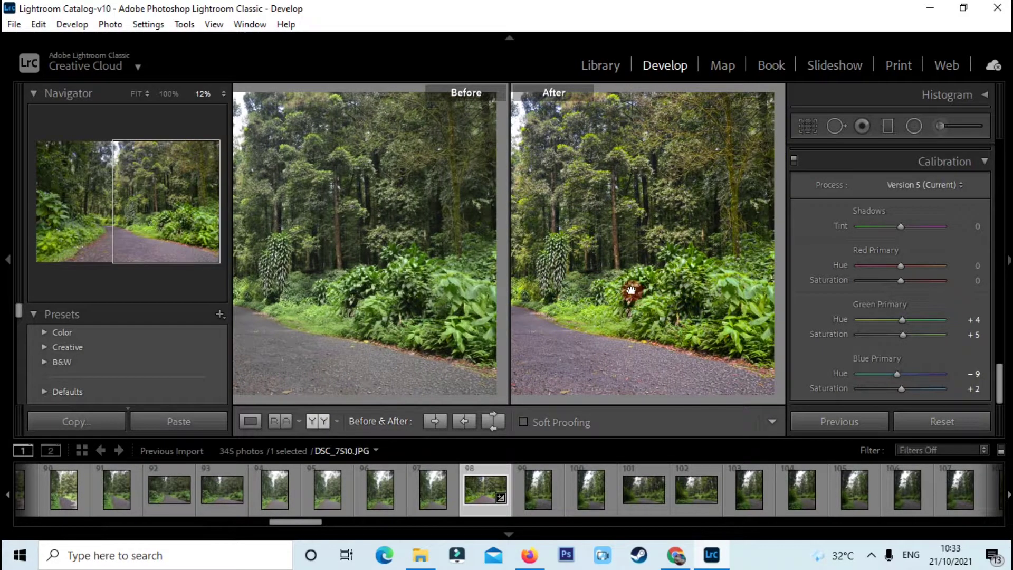
{"action": "left_click", "coordinate": [620, 286]}
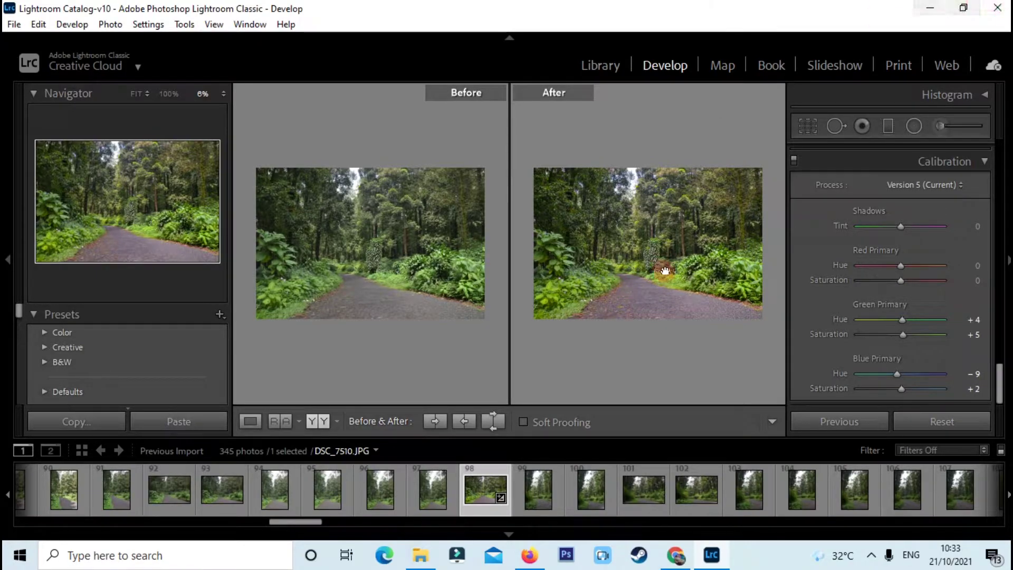
{"action": "left_click", "coordinate": [628, 256]}
{"action": "left_click", "coordinate": [624, 274]}
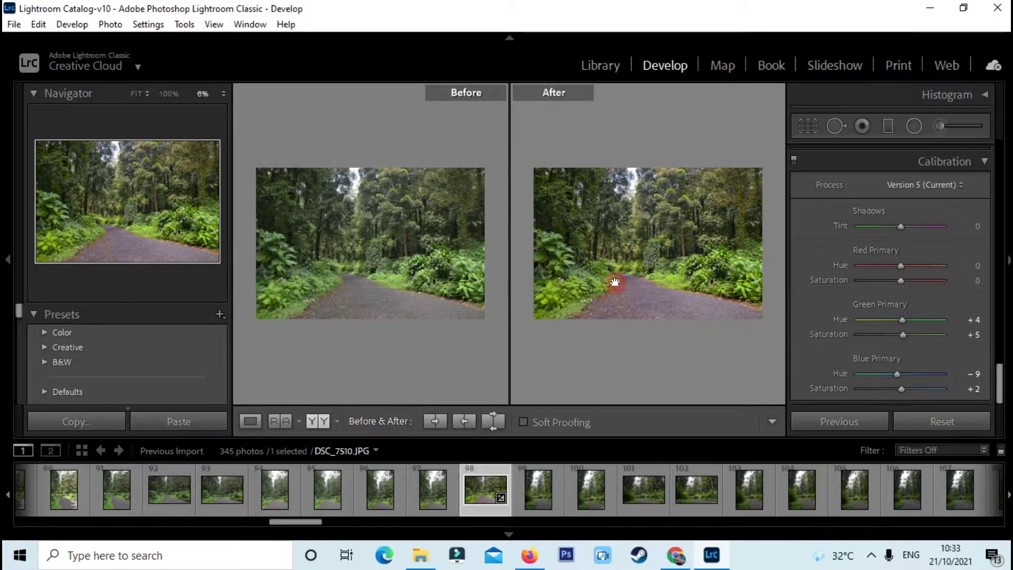
{"action": "left_click_drag", "start_coordinate": [681, 301], "coordinate": [669, 306]}
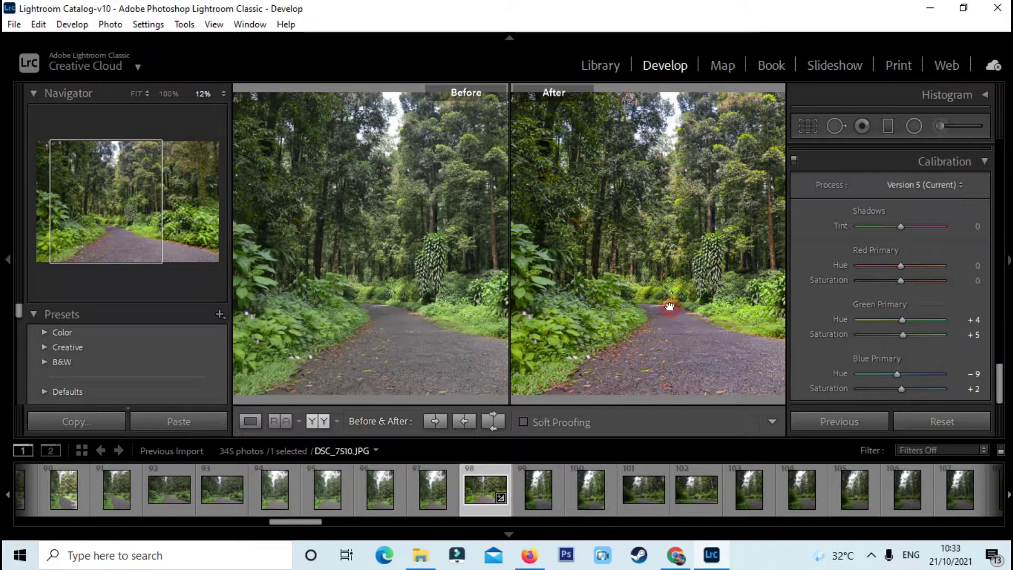
{"action": "left_click", "coordinate": [669, 306]}
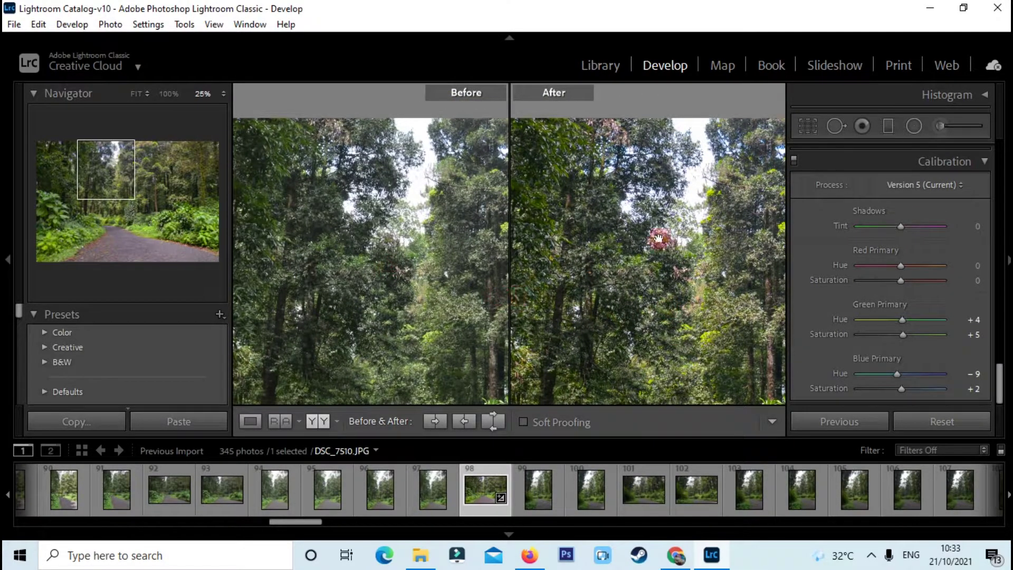
{"action": "left_click", "coordinate": [696, 259]}
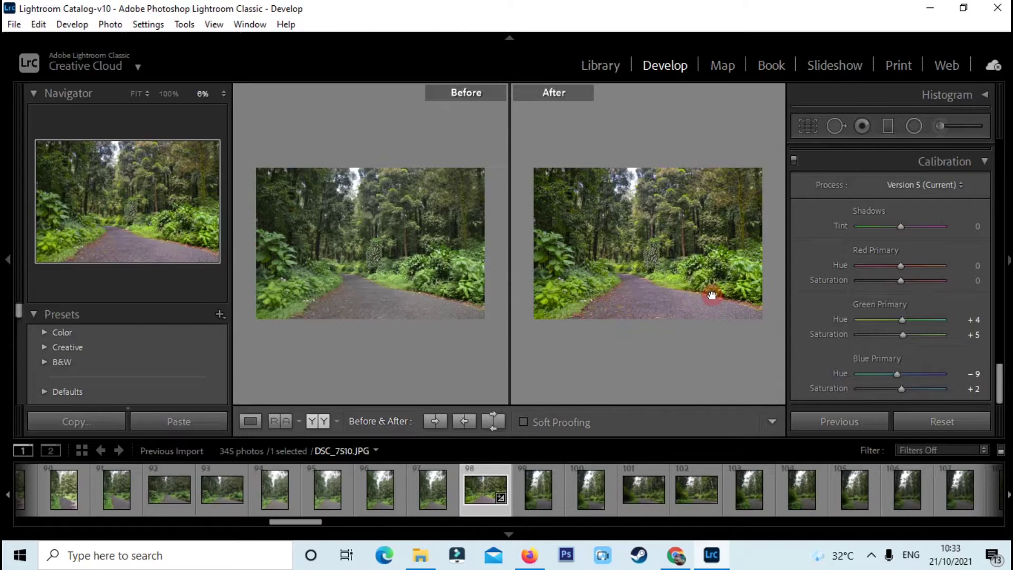
{"action": "left_click", "coordinate": [15, 25]}
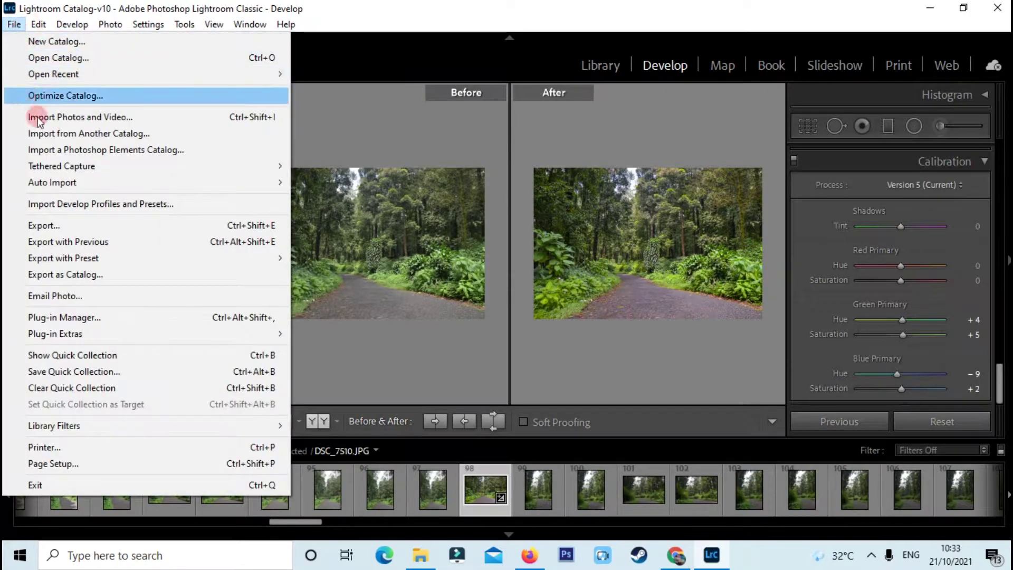
Export DSC_7510 as a JPEG at quality 100, sRGB, 300 pixels per inch.
{"action": "left_click", "coordinate": [62, 225]}
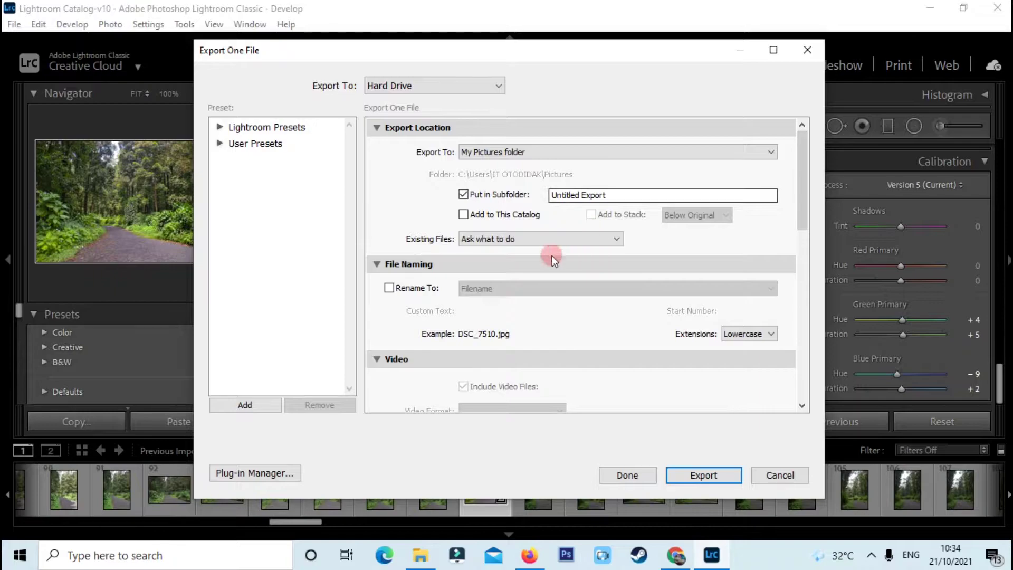
{"action": "scroll", "coordinate": [550, 283], "scroll_direction": "down", "scroll_amount": 6}
{"action": "scroll", "coordinate": [549, 283], "scroll_direction": "down", "scroll_amount": 2}
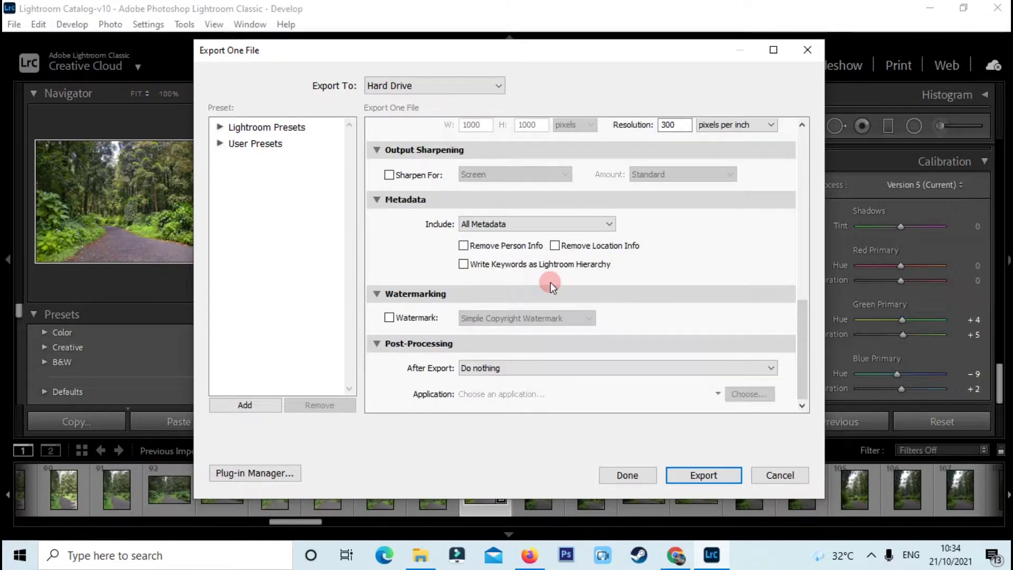
{"action": "scroll", "coordinate": [550, 283], "scroll_direction": "up", "scroll_amount": 6}
{"action": "left_click_drag", "start_coordinate": [803, 240], "coordinate": [797, 282]}
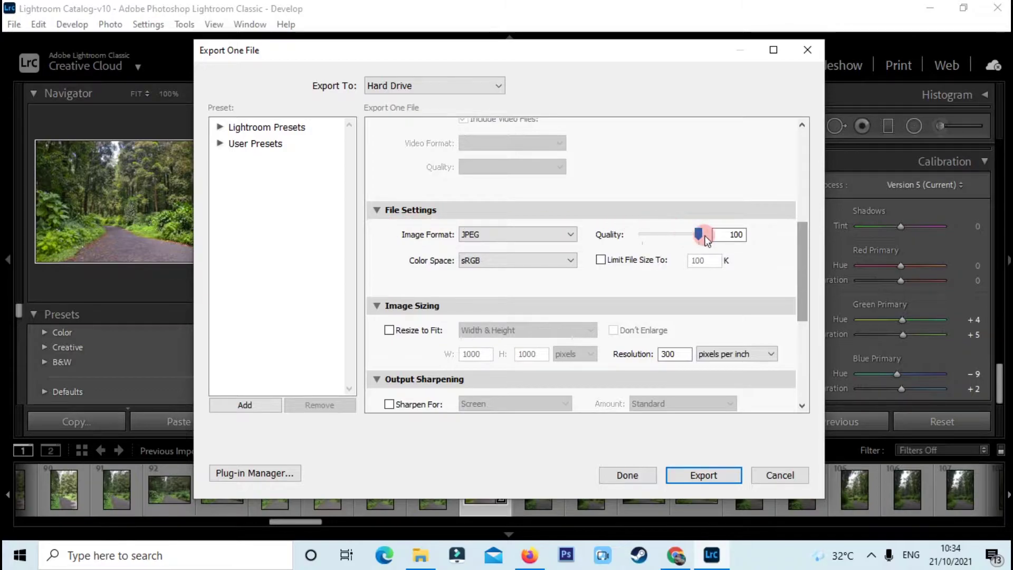
{"action": "mouse_move", "coordinate": [698, 235]}
{"action": "left_mouse_down"}
{"action": "mouse_move", "coordinate": [669, 245]}
{"action": "mouse_move", "coordinate": [704, 241]}
{"action": "left_mouse_up"}
{"action": "left_click_drag", "start_coordinate": [804, 258], "coordinate": [804, 249]}
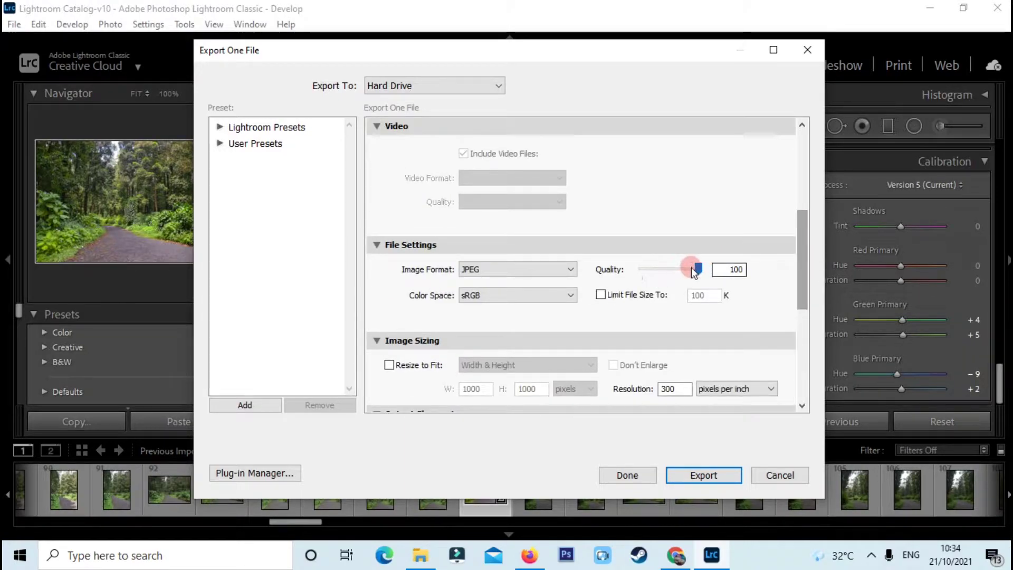
{"action": "left_click", "coordinate": [678, 389]}
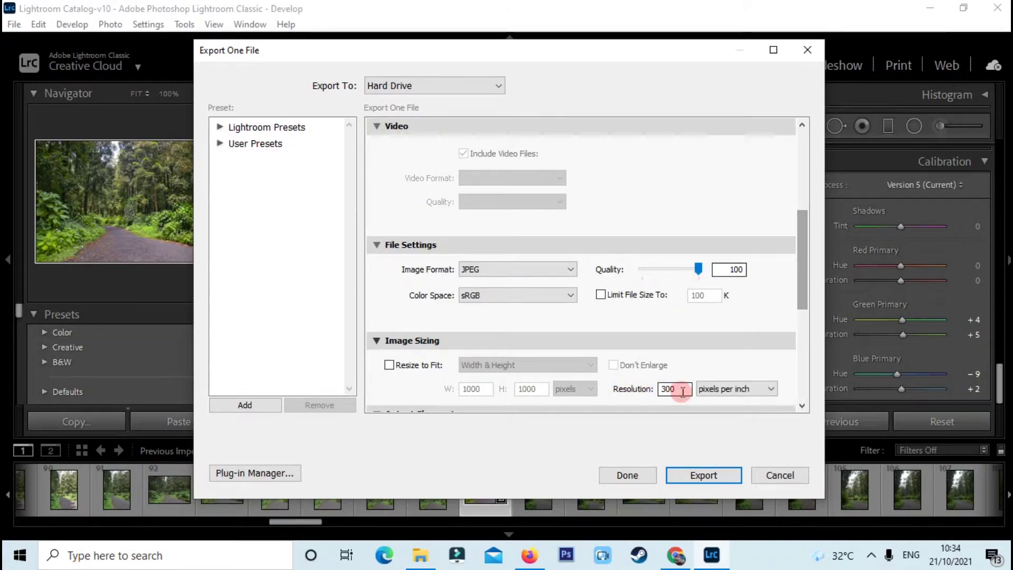
{"action": "double_click", "coordinate": [678, 390]}
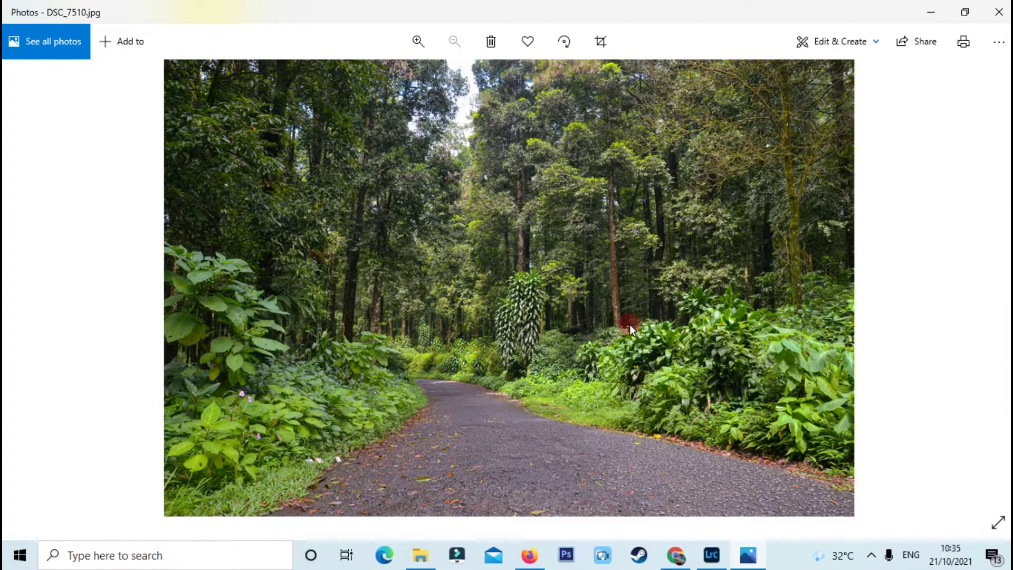
Close the Photos viewer after reviewing DSC_7510.jpg.
{"action": "left_click", "coordinate": [1000, 13]}
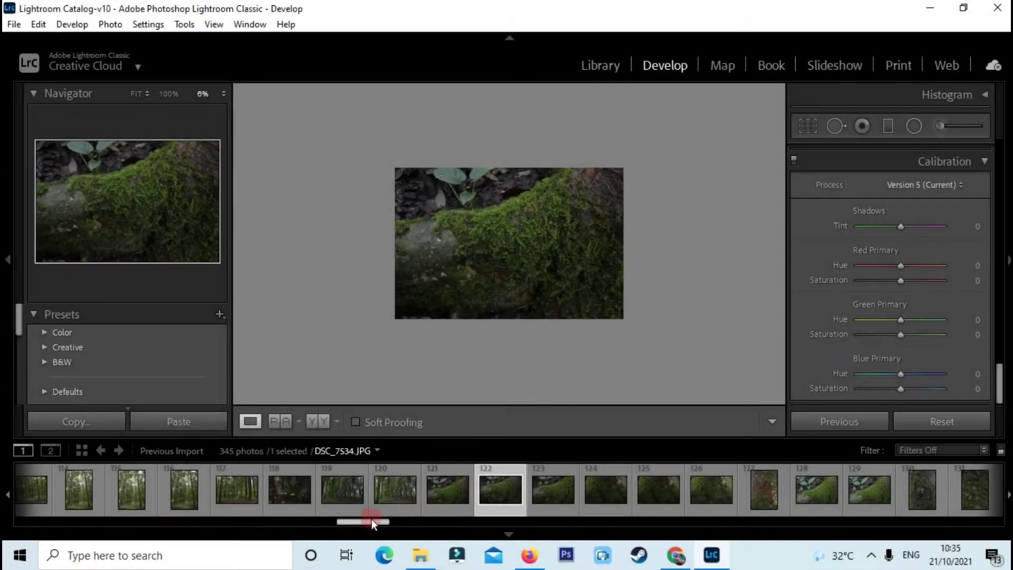
Zoom into and pan across the first moss root photos to check their texture.
{"action": "left_click", "coordinate": [460, 229]}
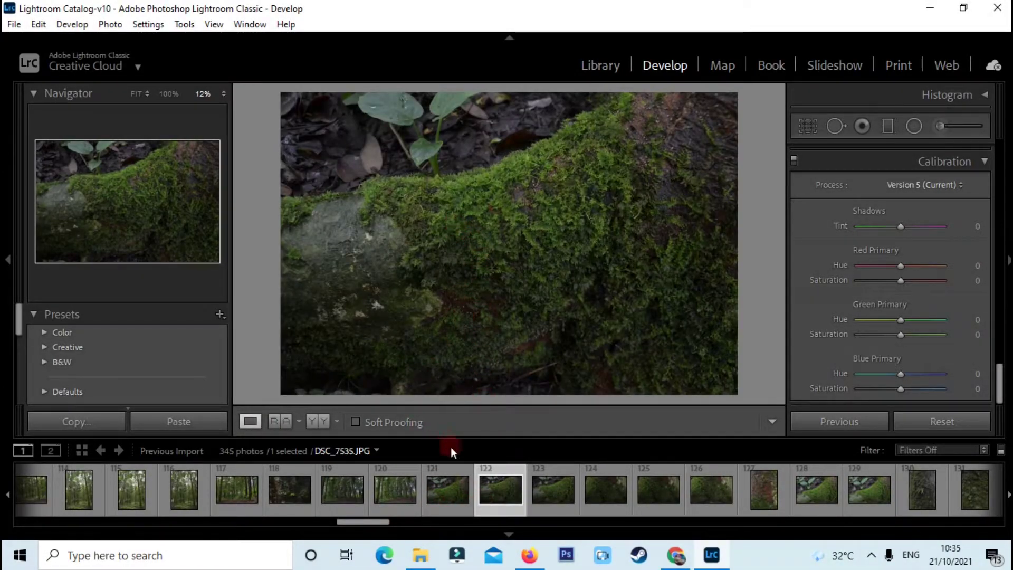
{"action": "left_click", "coordinate": [449, 482]}
{"action": "left_click", "coordinate": [599, 285]}
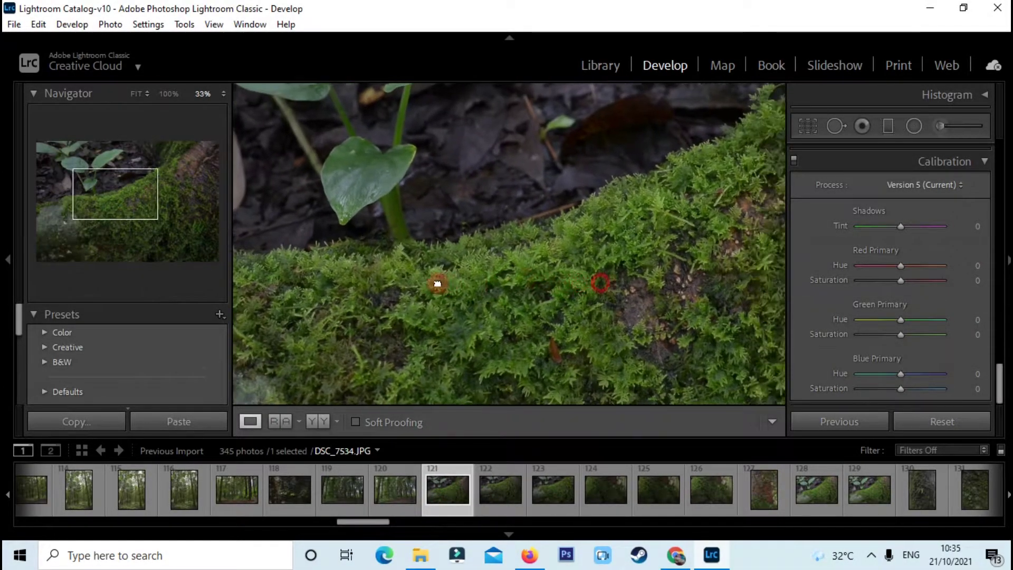
{"action": "left_click_drag", "start_coordinate": [599, 285], "coordinate": [416, 296]}
{"action": "mouse_move", "coordinate": [560, 260]}
{"action": "left_mouse_down"}
{"action": "mouse_move", "coordinate": [447, 310]}
{"action": "mouse_move", "coordinate": [375, 323]}
{"action": "mouse_move", "coordinate": [518, 371]}
{"action": "mouse_move", "coordinate": [520, 310]}
{"action": "mouse_move", "coordinate": [452, 251]}
{"action": "mouse_move", "coordinate": [658, 287]}
{"action": "mouse_move", "coordinate": [628, 264]}
{"action": "mouse_move", "coordinate": [551, 276]}
{"action": "left_mouse_up"}
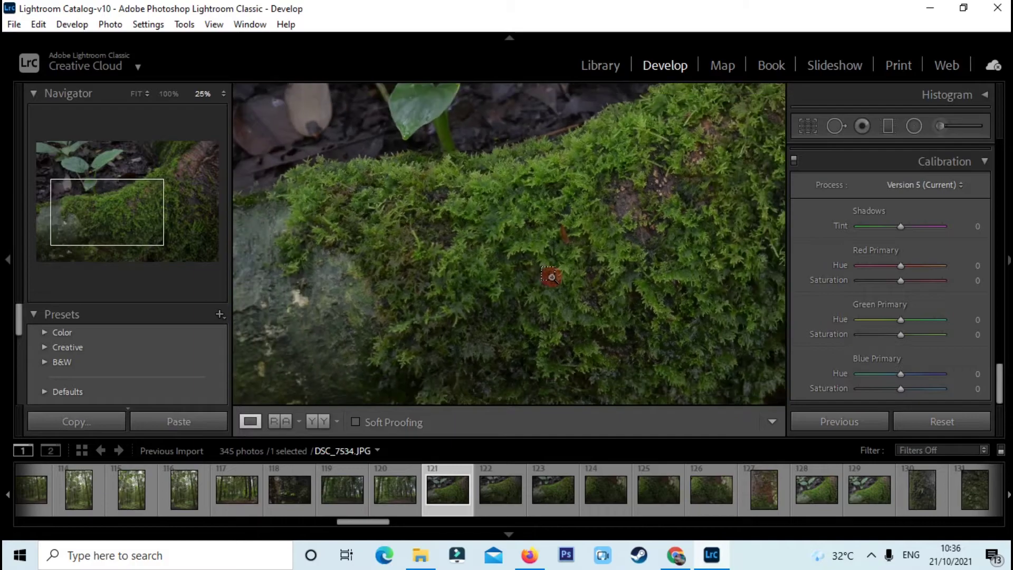
{"action": "left_click", "coordinate": [551, 277]}
{"action": "left_click", "coordinate": [600, 270]}
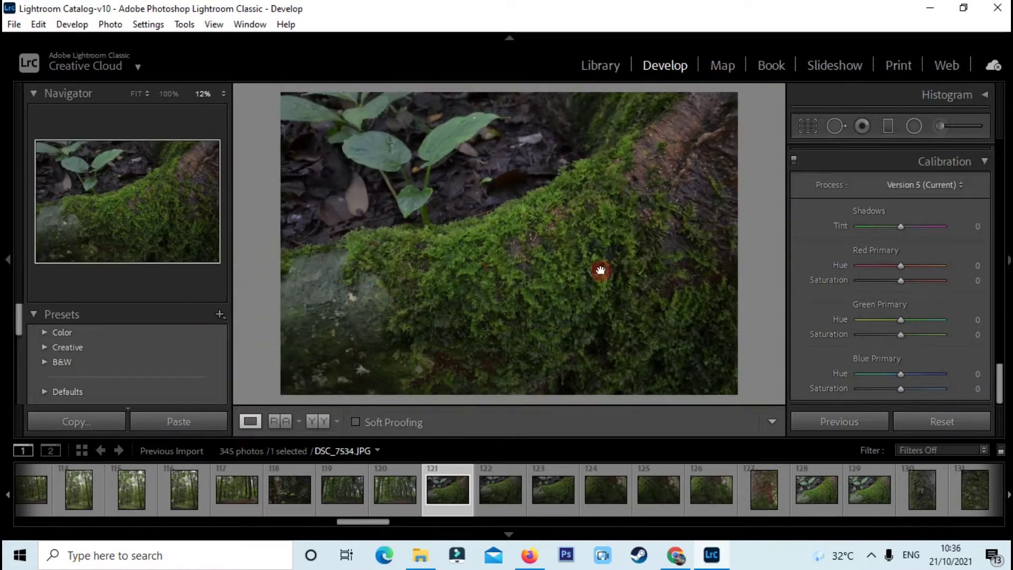
{"action": "left_click", "coordinate": [564, 256]}
{"action": "left_click_drag", "start_coordinate": [535, 241], "coordinate": [624, 326]}
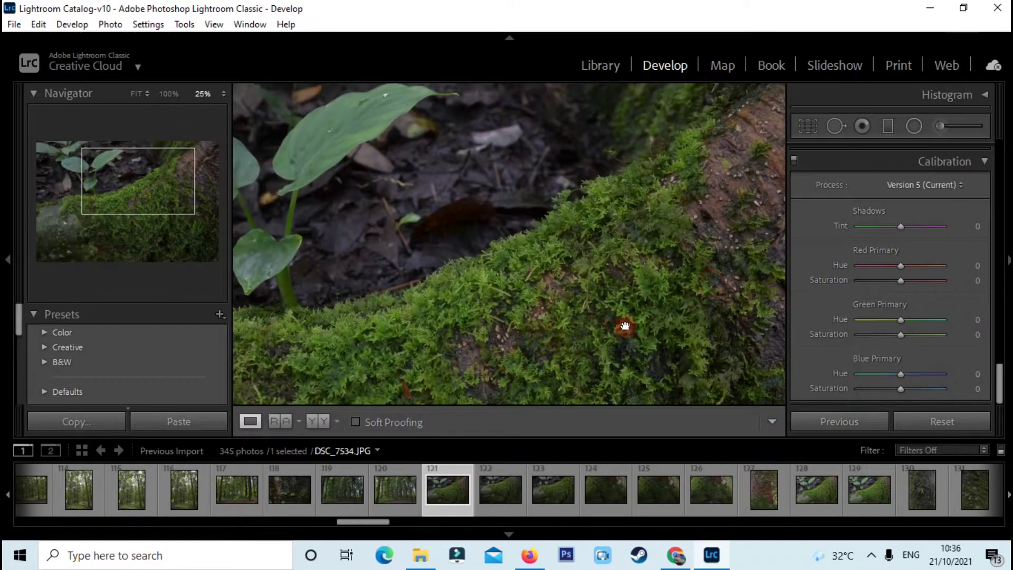
Flip through DSC_7535, DSC_7537 and DSC_7541, zooming into the moss and leaves.
{"action": "left_click", "coordinate": [500, 488]}
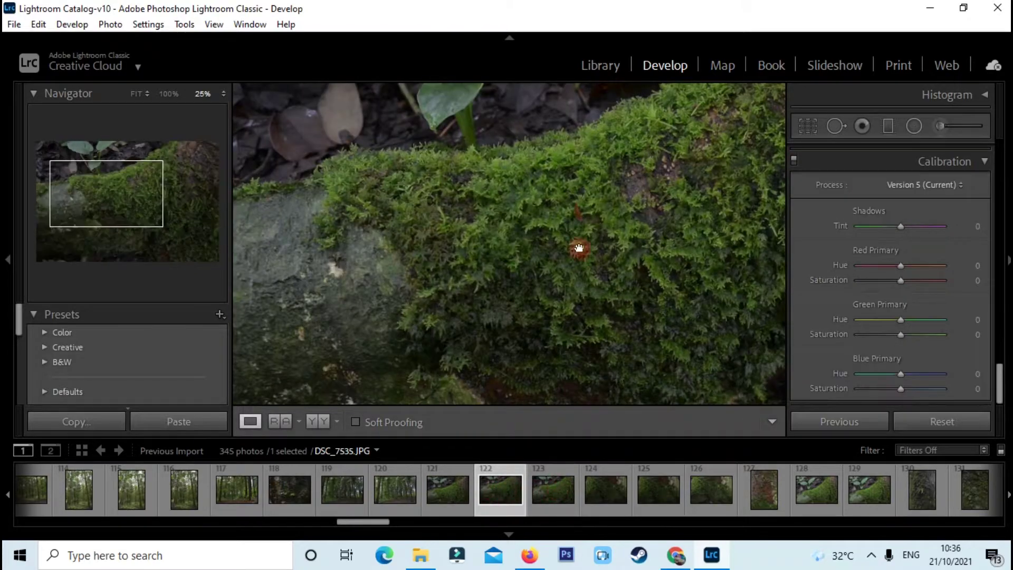
{"action": "mouse_move", "coordinate": [590, 225]}
{"action": "left_mouse_down"}
{"action": "mouse_move", "coordinate": [482, 292]}
{"action": "mouse_move", "coordinate": [546, 241]}
{"action": "left_mouse_up"}
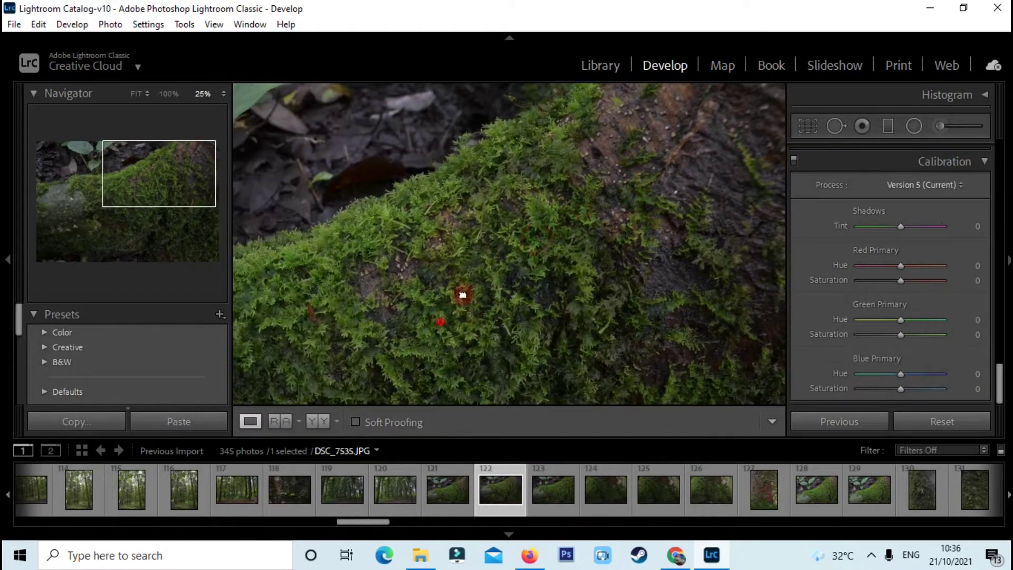
{"action": "left_click_drag", "start_coordinate": [470, 238], "coordinate": [606, 334]}
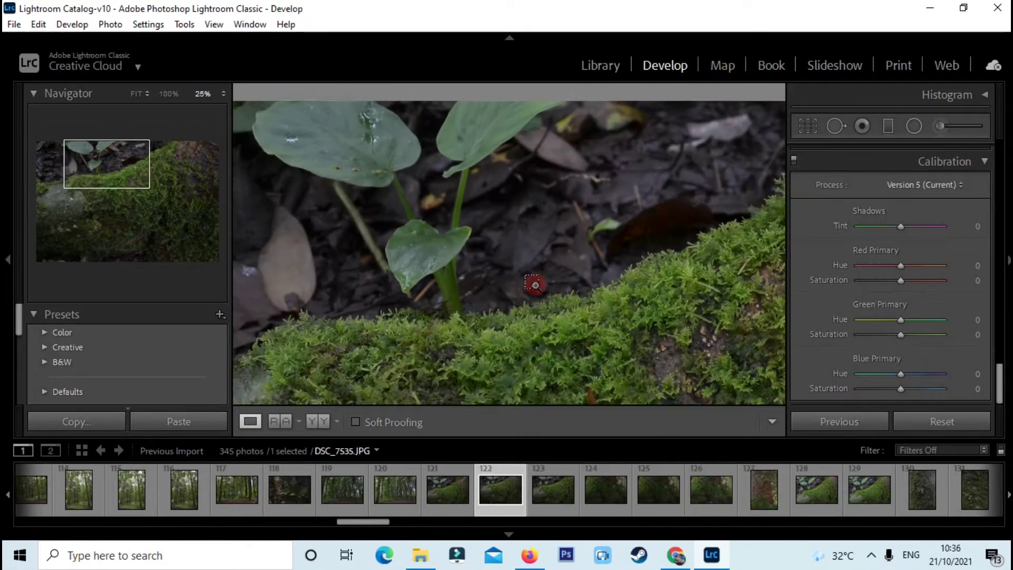
{"action": "key", "text": "minus"}
{"action": "left_click", "coordinate": [548, 493]}
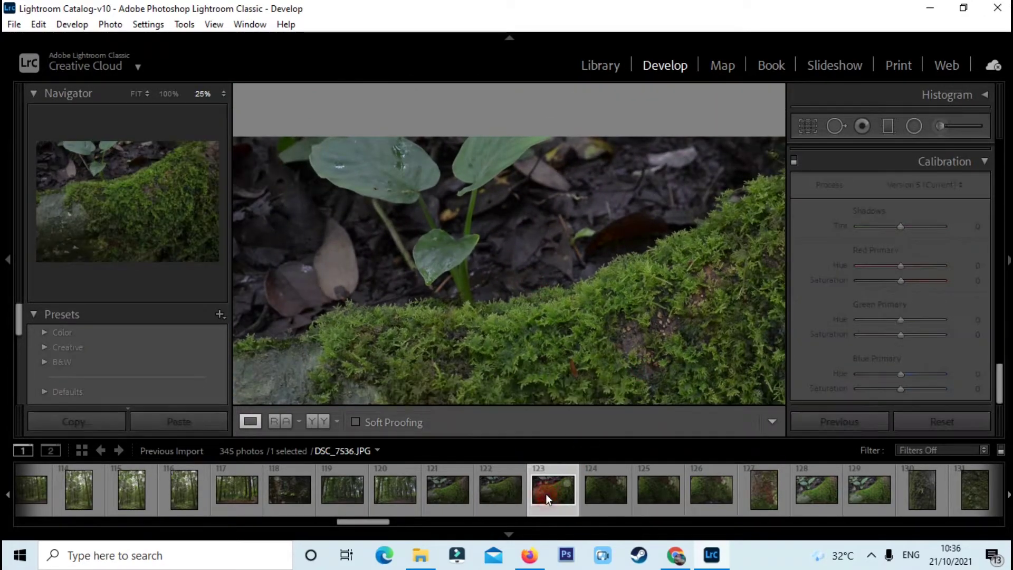
{"action": "left_click", "coordinate": [603, 494]}
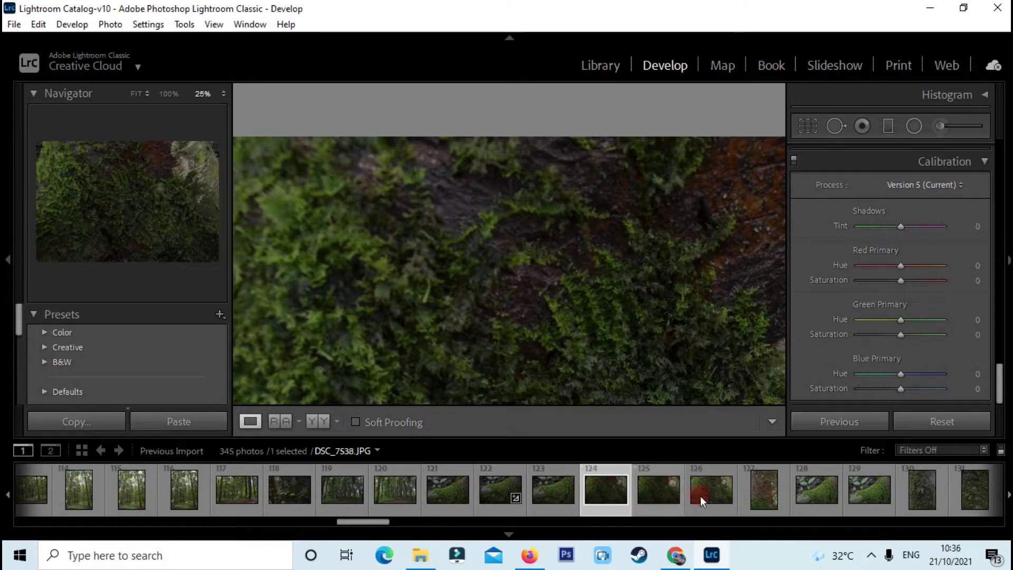
{"action": "left_click", "coordinate": [642, 473]}
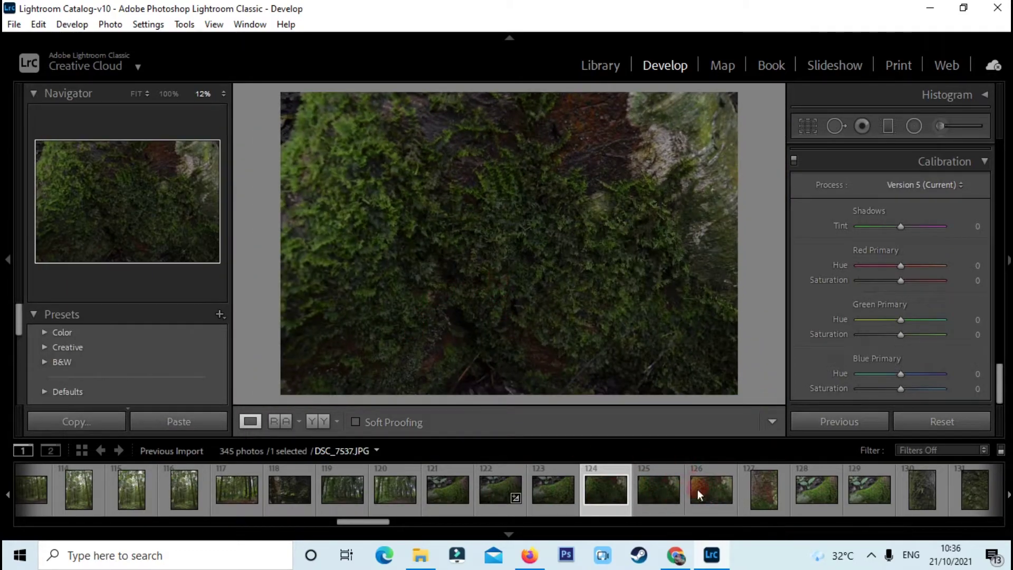
{"action": "left_click", "coordinate": [824, 499]}
{"action": "left_click", "coordinate": [653, 377]}
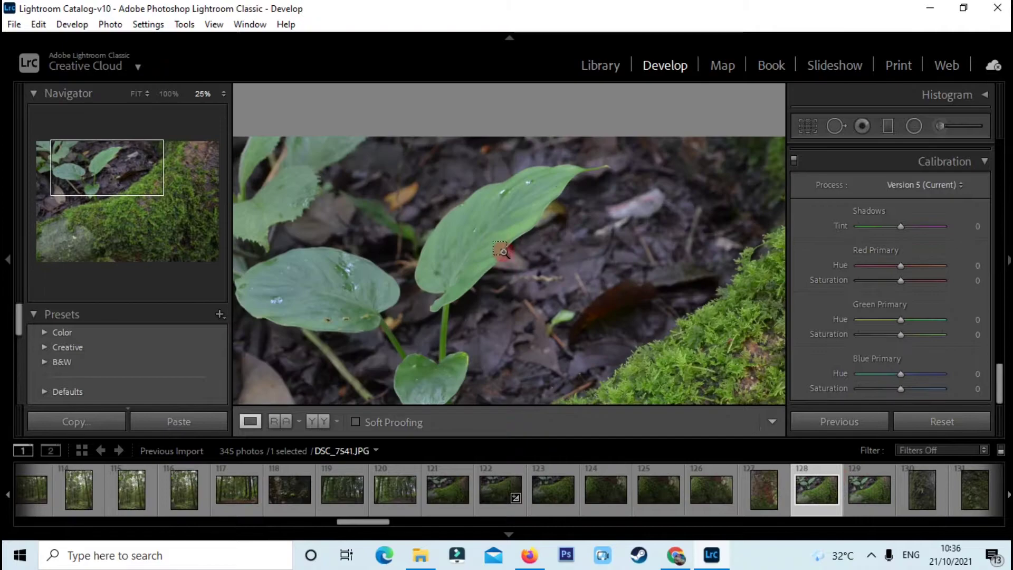
{"action": "left_click_drag", "start_coordinate": [653, 377], "coordinate": [482, 289]}
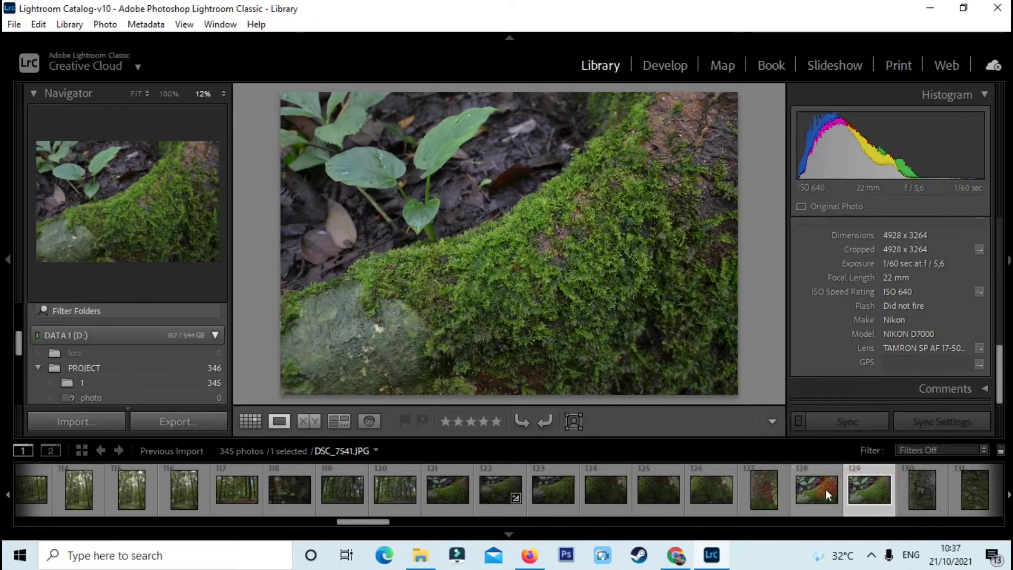
Adjust DSC_7542's Basic tone, Texture and presence sliders in Develop.
{"action": "key", "text": "d"}
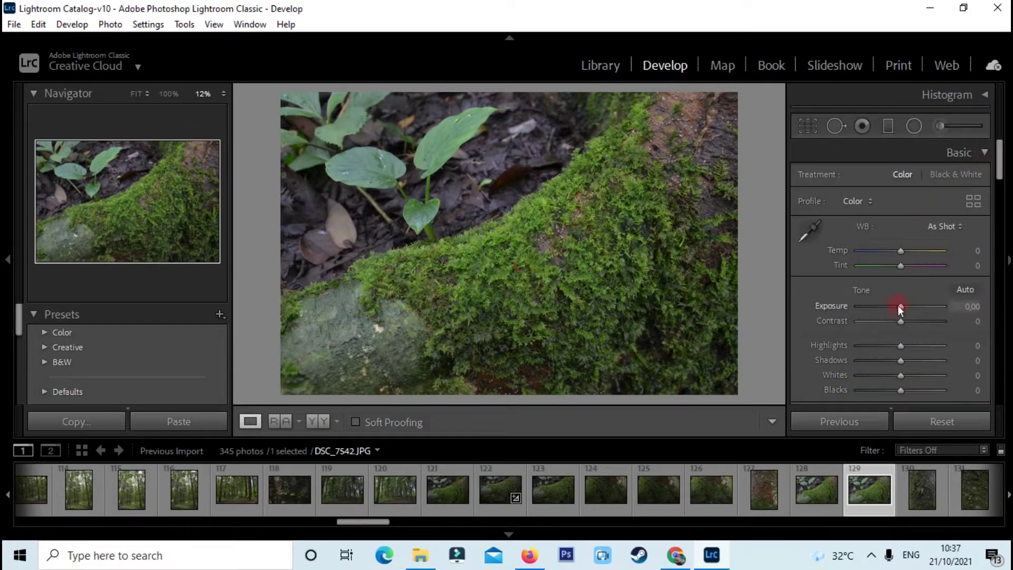
{"action": "mouse_move", "coordinate": [894, 302]}
{"action": "left_mouse_down"}
{"action": "mouse_move", "coordinate": [886, 301]}
{"action": "mouse_move", "coordinate": [909, 307]}
{"action": "mouse_move", "coordinate": [911, 320]}
{"action": "mouse_move", "coordinate": [901, 389]}
{"action": "left_mouse_up"}
{"action": "left_click_drag", "start_coordinate": [995, 181], "coordinate": [995, 210]}
{"action": "left_click_drag", "start_coordinate": [901, 242], "coordinate": [905, 242]}
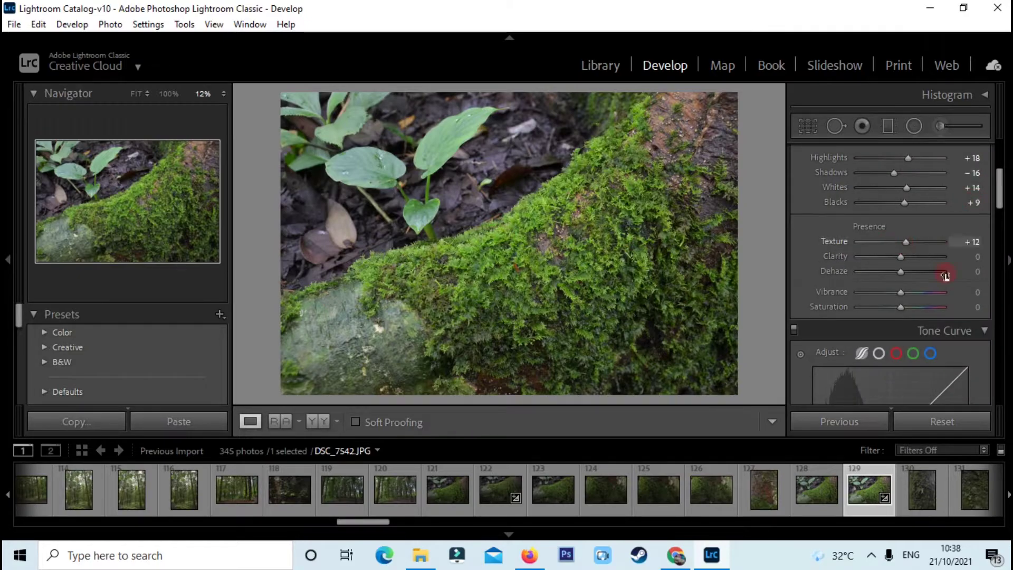
{"action": "mouse_move", "coordinate": [901, 292]}
{"action": "left_mouse_down"}
{"action": "mouse_move", "coordinate": [911, 291]}
{"action": "mouse_move", "coordinate": [906, 307]}
{"action": "mouse_move", "coordinate": [908, 292]}
{"action": "left_mouse_up"}
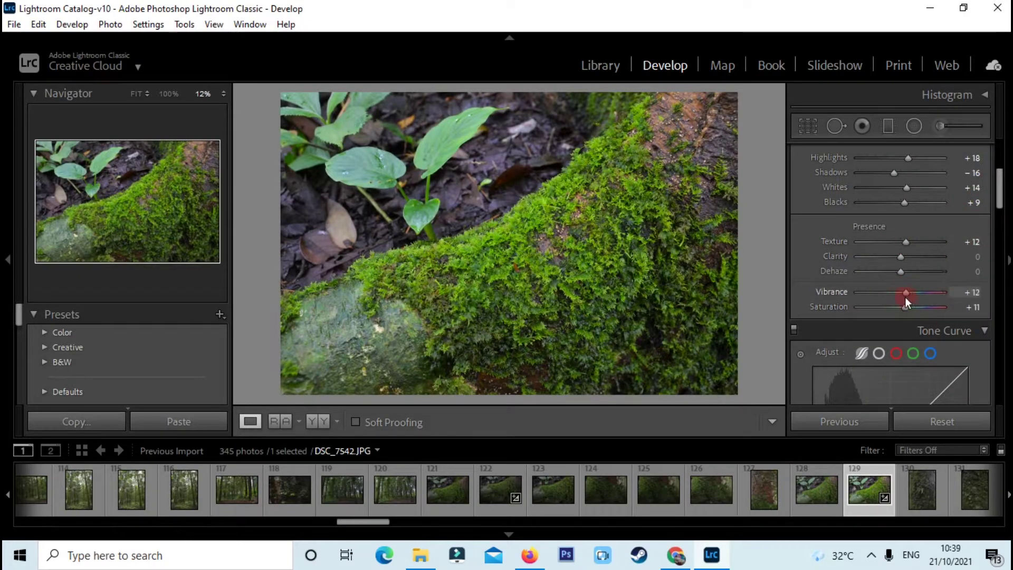
{"action": "left_click_drag", "start_coordinate": [999, 189], "coordinate": [1000, 358]}
Reduce luminance noise to 11 and select the Color Grading highlights wheel.
{"action": "left_click", "coordinate": [511, 232]}
{"action": "mouse_move", "coordinate": [872, 248]}
{"action": "left_mouse_down"}
{"action": "mouse_move", "coordinate": [862, 249]}
{"action": "mouse_move", "coordinate": [868, 243]}
{"action": "left_mouse_up"}
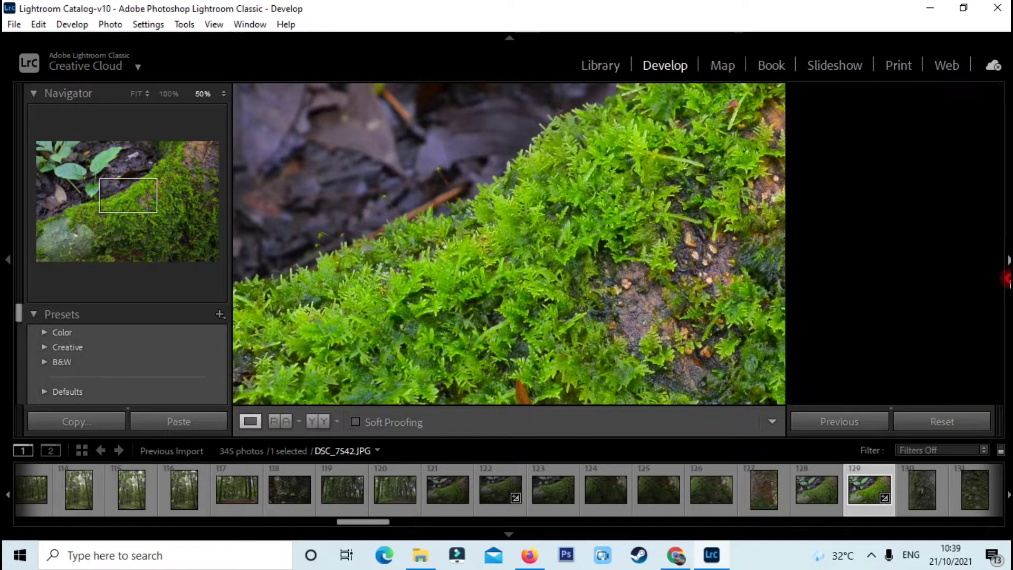
{"action": "key", "text": "z"}
{"action": "scroll", "coordinate": [944, 327], "scroll_direction": "down", "scroll_amount": 5}
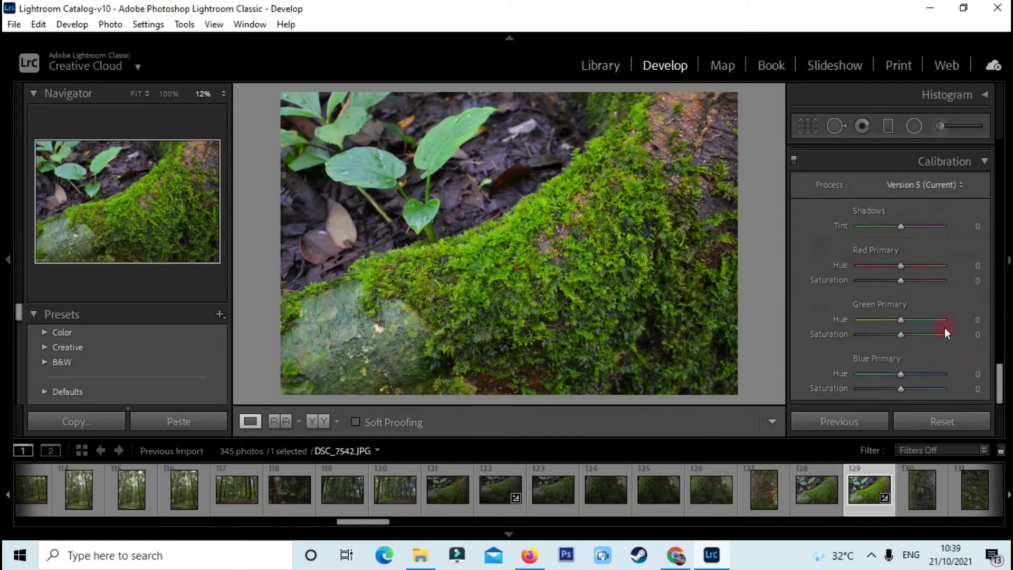
{"action": "left_click_drag", "start_coordinate": [1002, 397], "coordinate": [1001, 275]}
{"action": "mouse_move", "coordinate": [890, 312]}
{"action": "left_mouse_down"}
{"action": "mouse_move", "coordinate": [883, 301]}
{"action": "mouse_move", "coordinate": [889, 311]}
{"action": "left_mouse_up"}
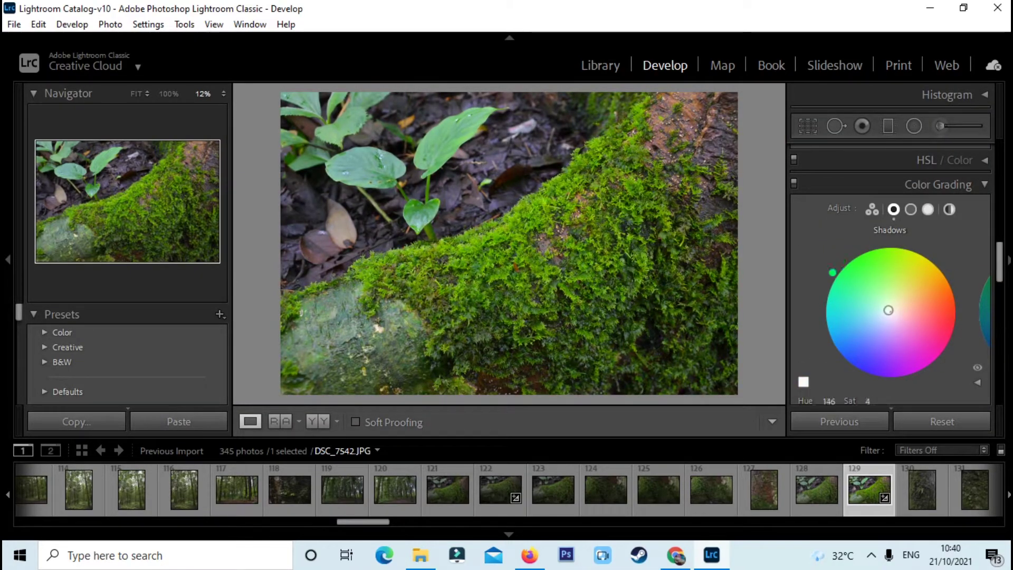
{"action": "left_click", "coordinate": [911, 209]}
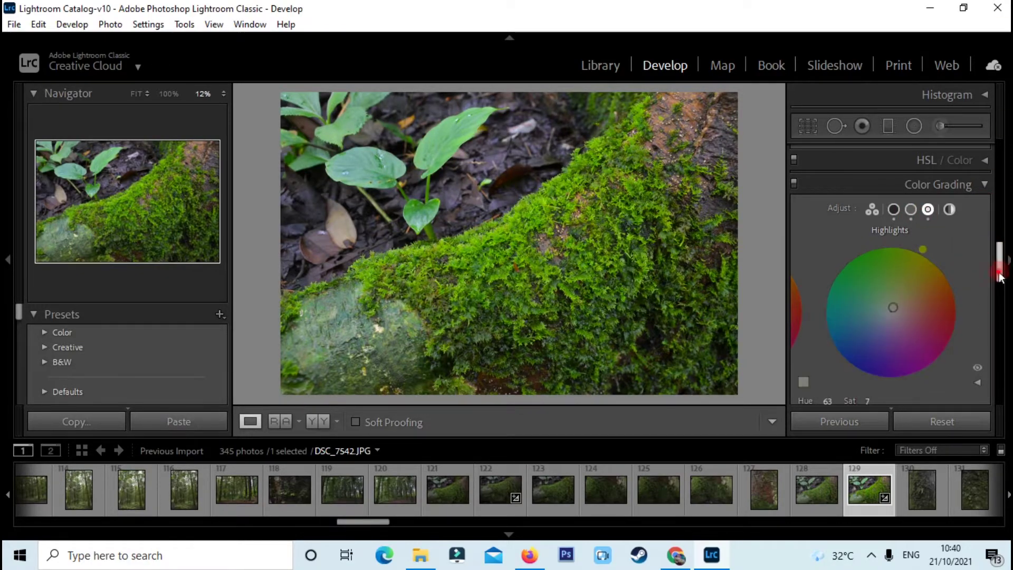
Set calibration: green hue negative, green saturation up, blue saturation +4, red hue −12.
{"action": "left_click_drag", "start_coordinate": [1001, 263], "coordinate": [1001, 381]}
{"action": "left_click_drag", "start_coordinate": [901, 319], "coordinate": [905, 336]}
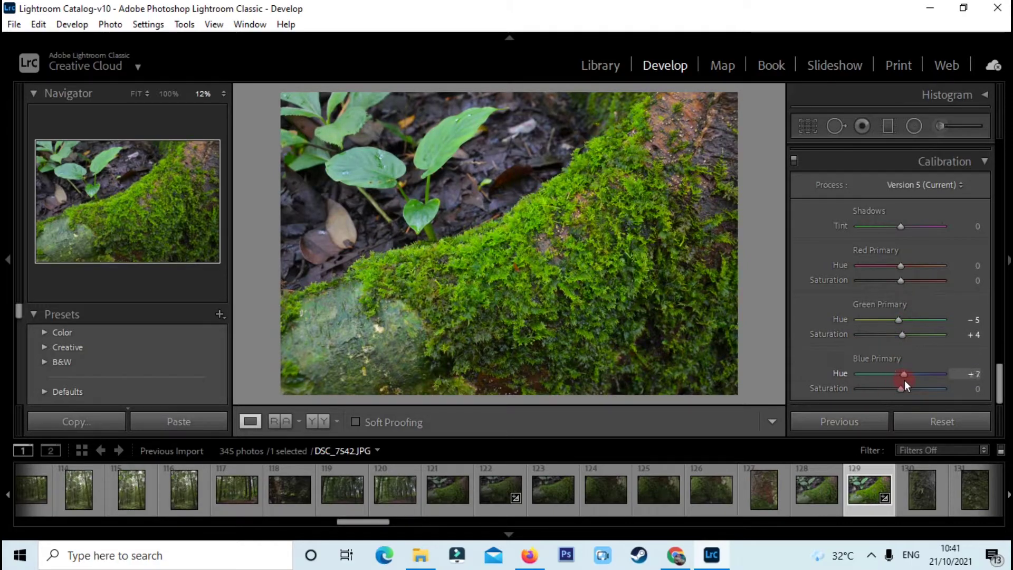
{"action": "left_click_drag", "start_coordinate": [904, 380], "coordinate": [903, 379]}
{"action": "left_click_drag", "start_coordinate": [901, 388], "coordinate": [902, 389]}
{"action": "mouse_move", "coordinate": [901, 265]}
{"action": "left_mouse_down"}
{"action": "mouse_move", "coordinate": [908, 281]}
{"action": "mouse_move", "coordinate": [891, 280]}
{"action": "mouse_move", "coordinate": [917, 265]}
{"action": "left_mouse_up"}
Raise Exposure to +0.44, pull Highlights to −5, and compare Before/After.
{"action": "left_click_drag", "start_coordinate": [1000, 384], "coordinate": [1001, 164]}
{"action": "left_click_drag", "start_coordinate": [903, 264], "coordinate": [904, 265]}
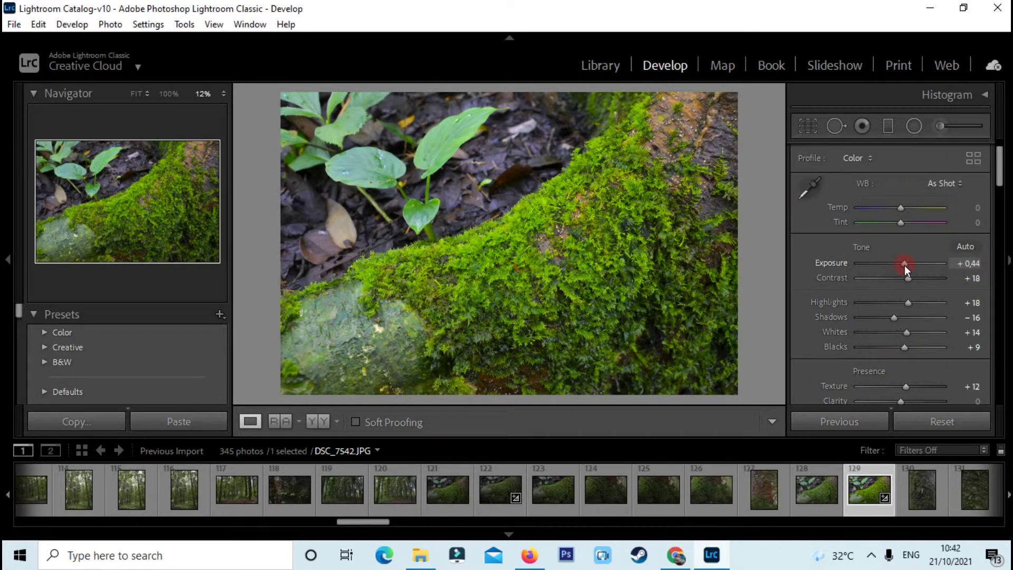
{"action": "mouse_move", "coordinate": [908, 302]}
{"action": "left_mouse_down"}
{"action": "mouse_move", "coordinate": [888, 303]}
{"action": "mouse_move", "coordinate": [902, 302]}
{"action": "left_mouse_up"}
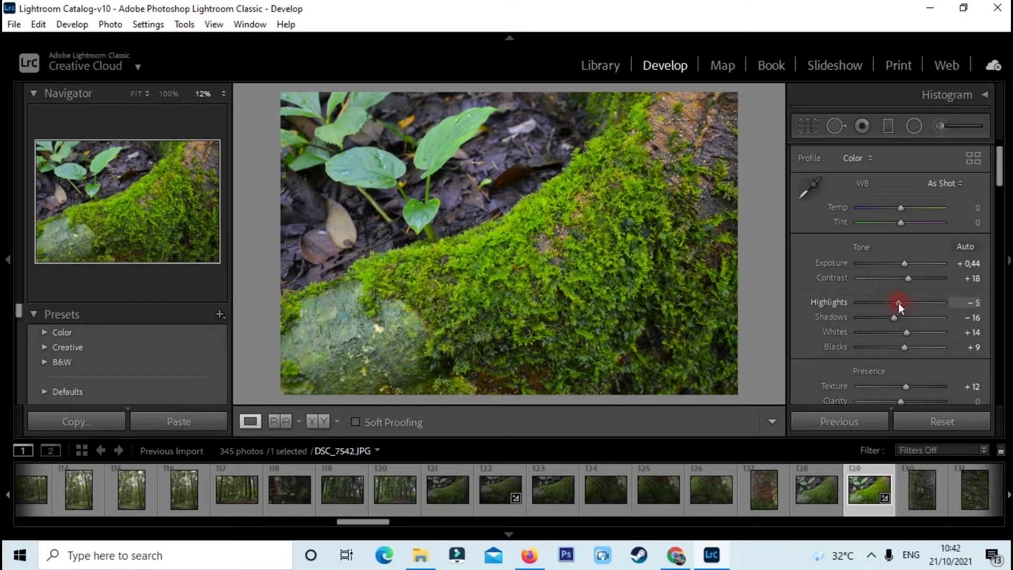
{"action": "left_click", "coordinate": [319, 421]}
{"action": "mouse_move", "coordinate": [452, 276]}
{"action": "left_mouse_down"}
{"action": "mouse_move", "coordinate": [635, 274]}
{"action": "mouse_move", "coordinate": [684, 234]}
{"action": "left_mouse_up"}
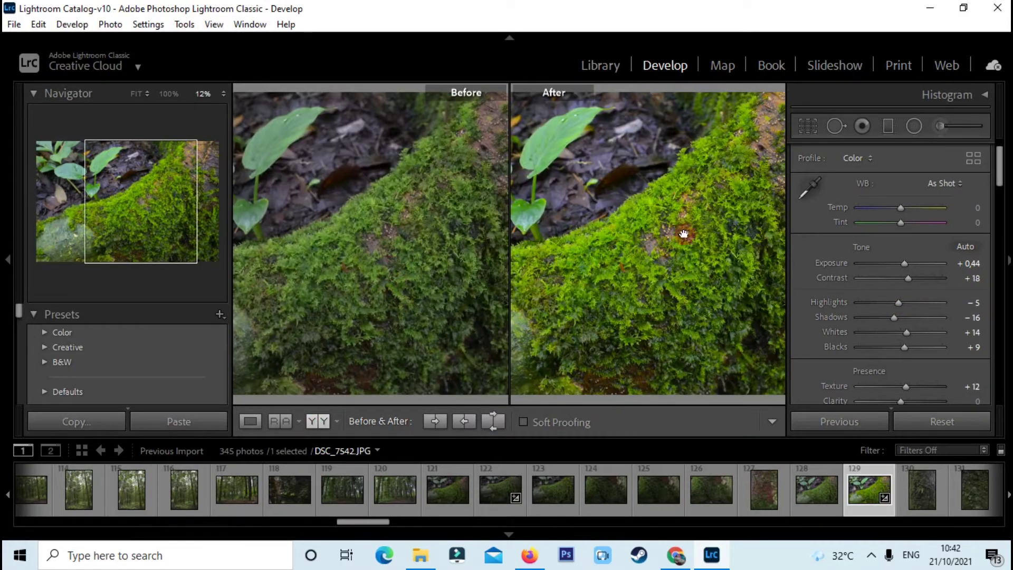
{"action": "left_click", "coordinate": [684, 233]}
Export DSC_7542 using the previous export settings.
{"action": "left_click", "coordinate": [251, 421]}
{"action": "left_click", "coordinate": [16, 25]}
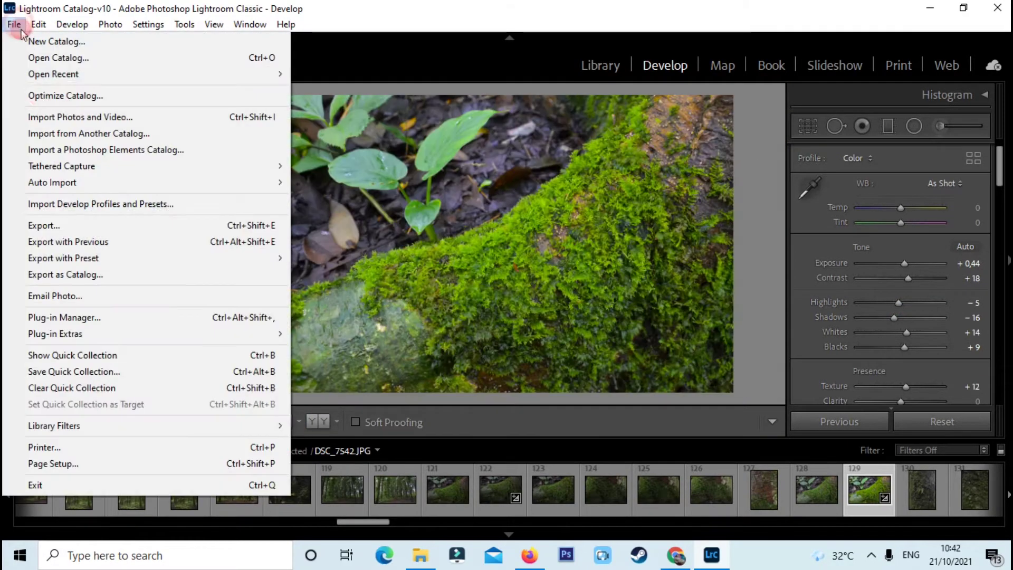
{"action": "left_click", "coordinate": [44, 225]}
{"action": "left_click", "coordinate": [701, 476]}
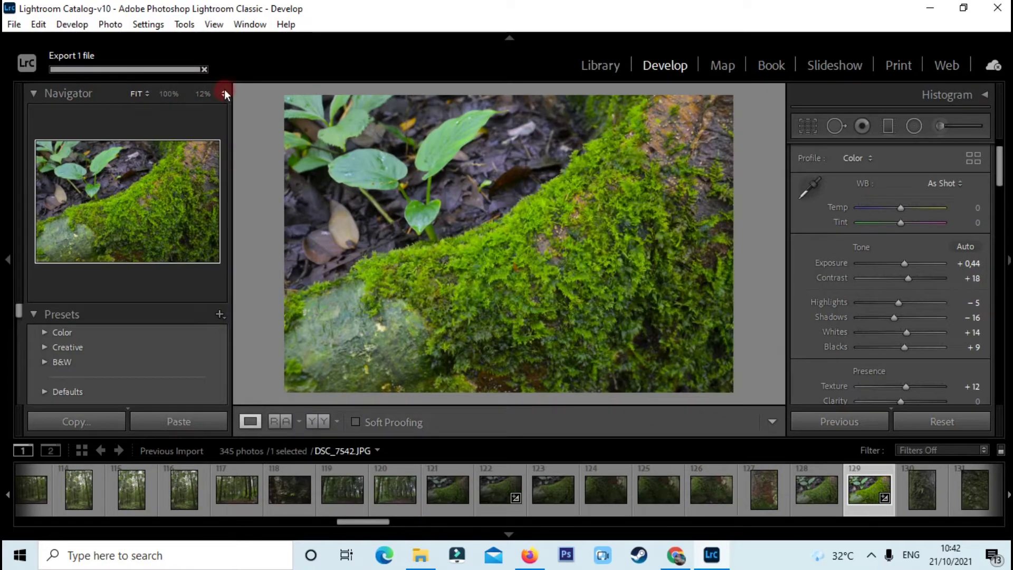
Confirm DSC_7542 sits beside DSC_7510 in Untitled Export, then minimise File Explorer.
{"action": "left_click", "coordinate": [421, 560]}
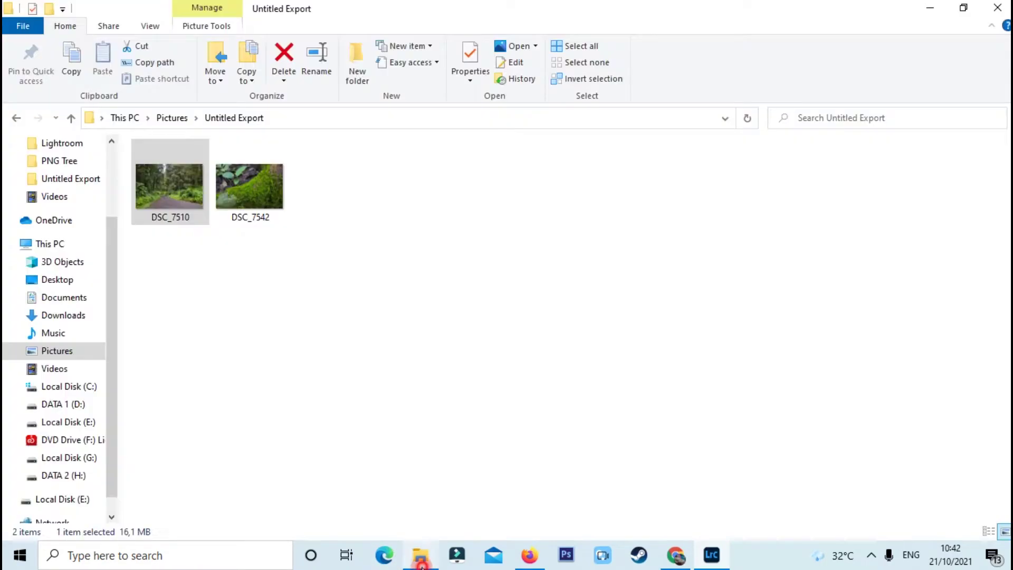
{"action": "left_click", "coordinate": [259, 201]}
{"action": "left_click", "coordinate": [169, 187]}
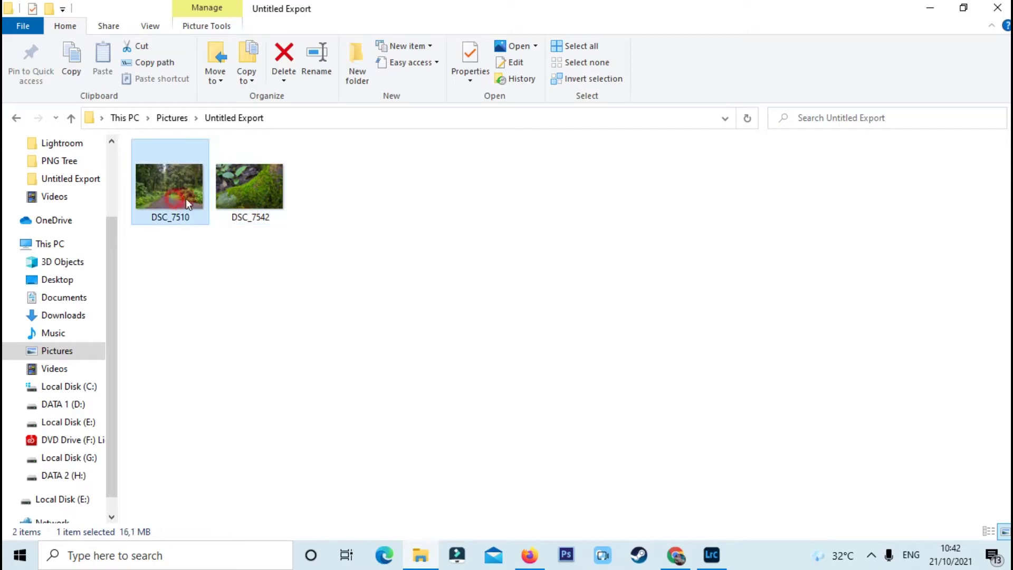
{"action": "left_click", "coordinate": [249, 187]}
{"action": "left_click", "coordinate": [930, 8]}
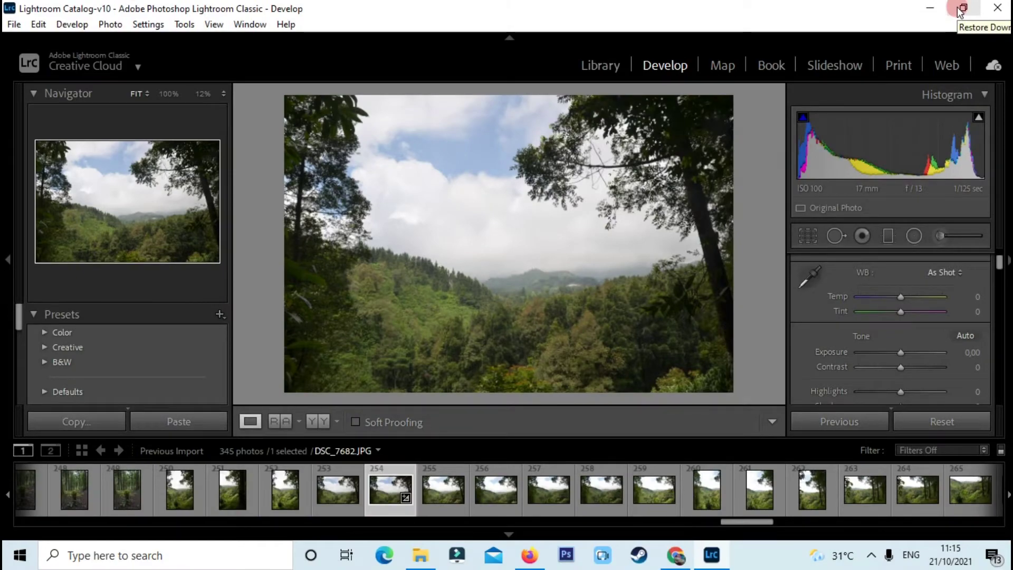
View the landscape at 12% and brighten it with Exposure +0.18 and lifted shadows.
{"action": "left_click", "coordinate": [651, 260]}
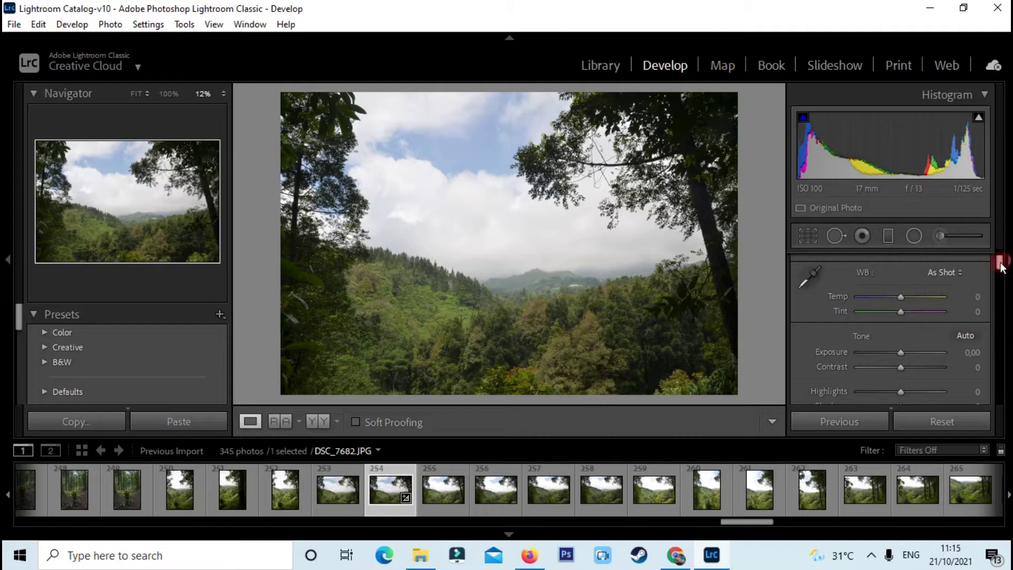
{"action": "left_click_drag", "start_coordinate": [1001, 266], "coordinate": [997, 272]}
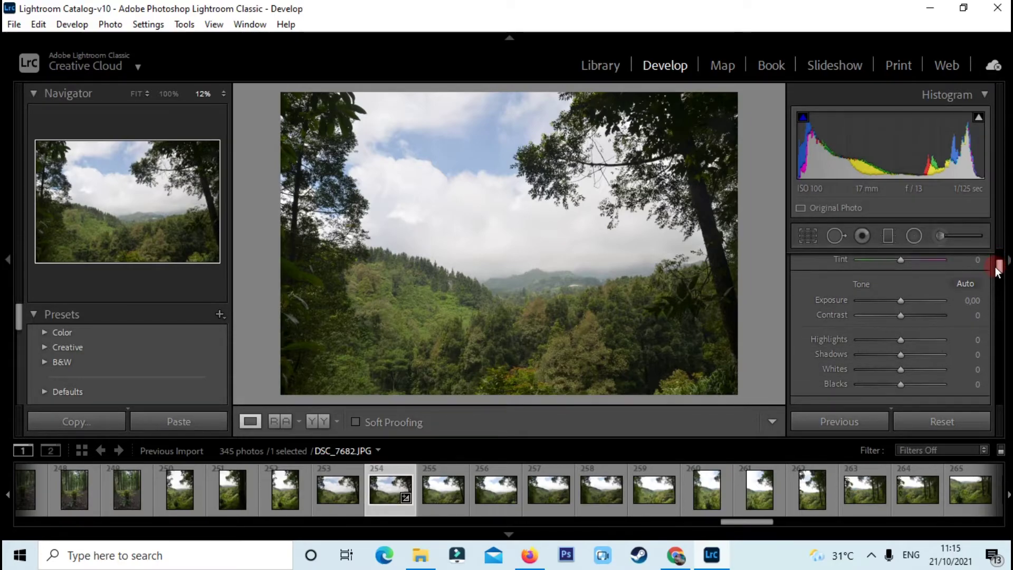
{"action": "mouse_move", "coordinate": [997, 270]}
{"action": "left_mouse_down"}
{"action": "mouse_move", "coordinate": [995, 325]}
{"action": "mouse_move", "coordinate": [995, 252]}
{"action": "left_mouse_up"}
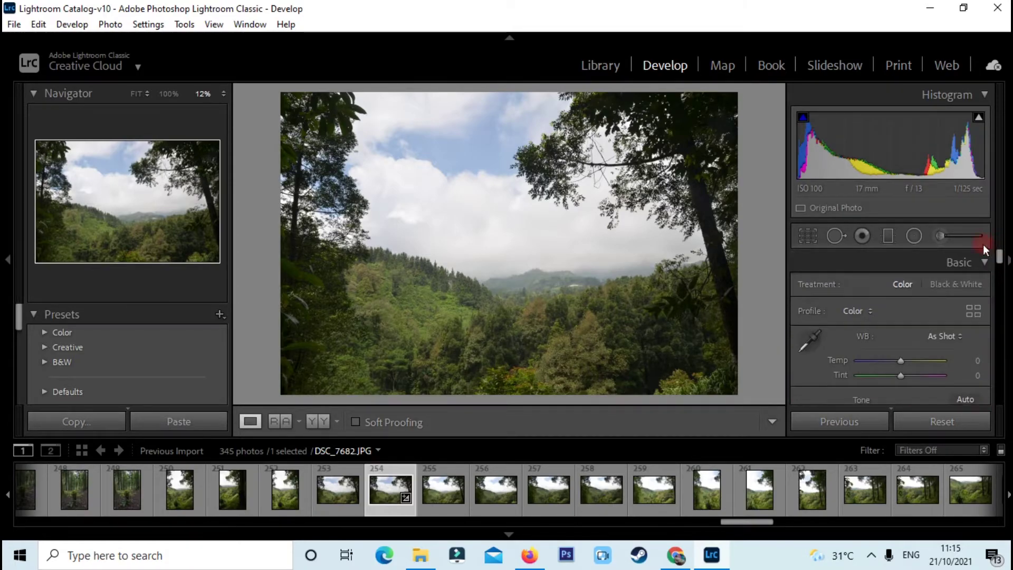
{"action": "scroll", "coordinate": [973, 322], "scroll_direction": "down", "scroll_amount": 1}
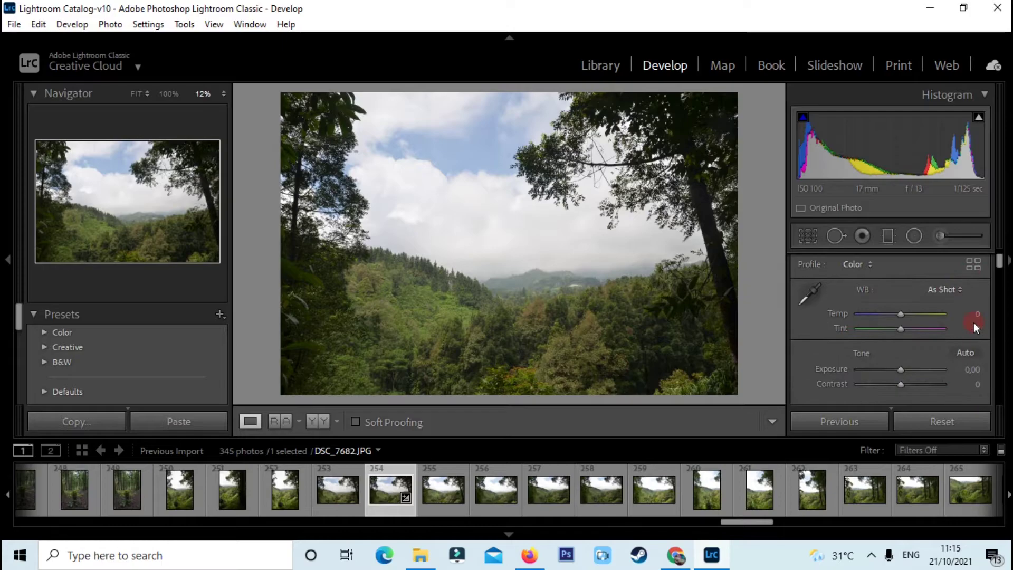
{"action": "left_click_drag", "start_coordinate": [902, 372], "coordinate": [900, 377]}
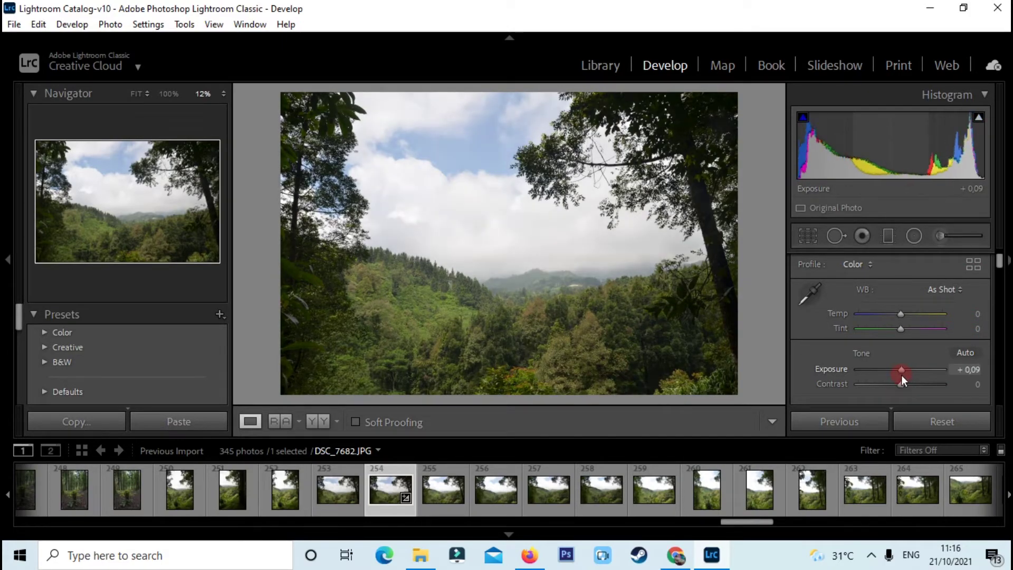
{"action": "scroll", "coordinate": [904, 368], "scroll_direction": "down", "scroll_amount": 2}
{"action": "scroll", "coordinate": [997, 272], "scroll_direction": "up", "scroll_amount": 1}
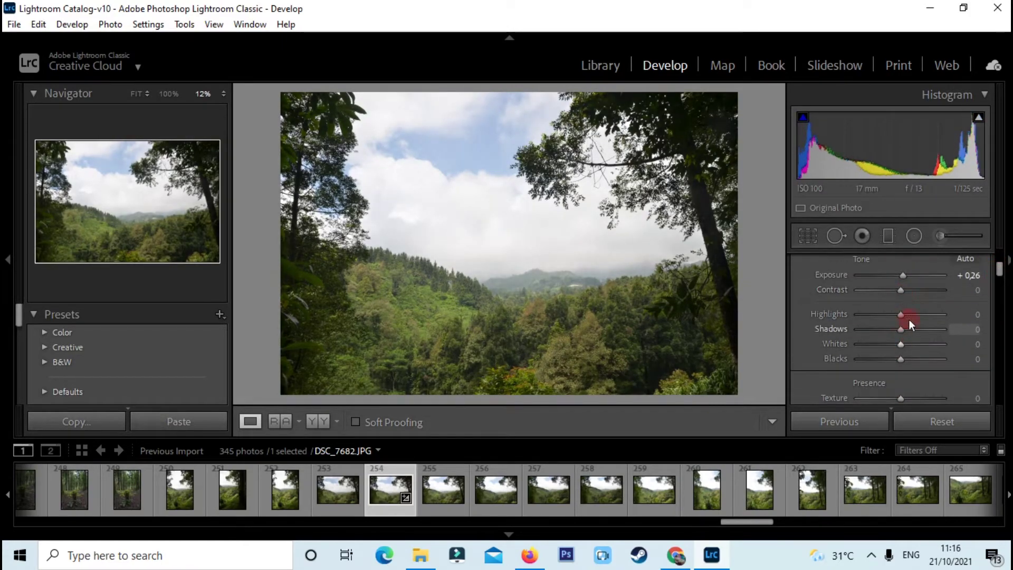
{"action": "mouse_move", "coordinate": [901, 315]}
{"action": "left_mouse_down"}
{"action": "mouse_move", "coordinate": [877, 322]}
{"action": "mouse_move", "coordinate": [887, 315]}
{"action": "left_mouse_up"}
{"action": "left_click_drag", "start_coordinate": [903, 276], "coordinate": [904, 276]}
Lower Whites to -67 to calm the sky, set Contrast +26 and Shadows +81, and deepen Blacks.
{"action": "mouse_move", "coordinate": [901, 328]}
{"action": "left_mouse_down"}
{"action": "mouse_move", "coordinate": [917, 330]}
{"action": "mouse_move", "coordinate": [885, 344]}
{"action": "mouse_move", "coordinate": [907, 359]}
{"action": "mouse_move", "coordinate": [941, 329]}
{"action": "left_mouse_up"}
{"action": "left_click_drag", "start_coordinate": [900, 291], "coordinate": [910, 290]}
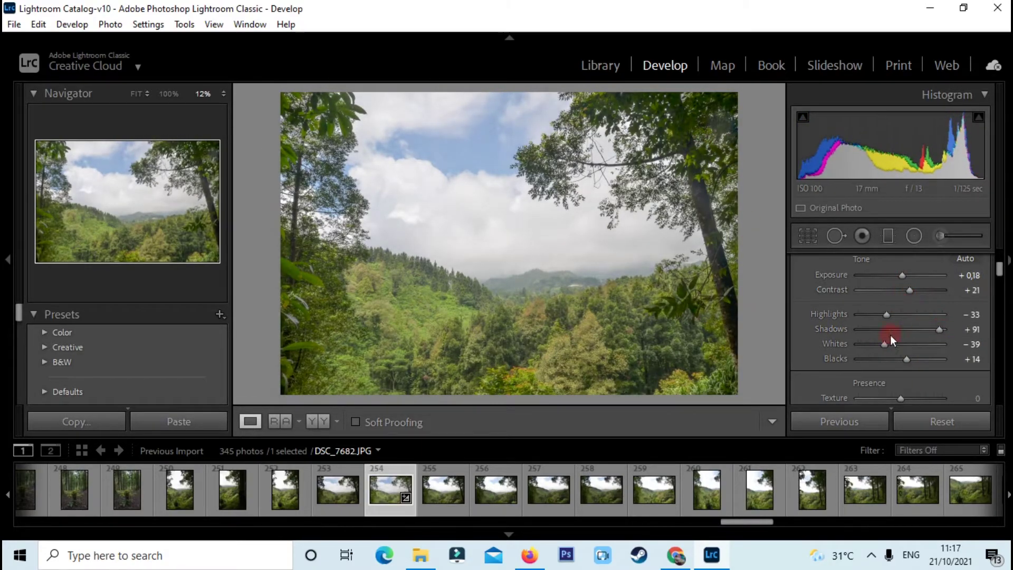
{"action": "left_click_drag", "start_coordinate": [885, 344], "coordinate": [872, 344]}
{"action": "mouse_move", "coordinate": [941, 330]}
{"action": "left_mouse_down"}
{"action": "mouse_move", "coordinate": [875, 366]}
{"action": "mouse_move", "coordinate": [893, 361]}
{"action": "left_mouse_up"}
{"action": "left_click_drag", "start_coordinate": [934, 328], "coordinate": [935, 330]}
{"action": "left_click_drag", "start_coordinate": [909, 290], "coordinate": [912, 290]}
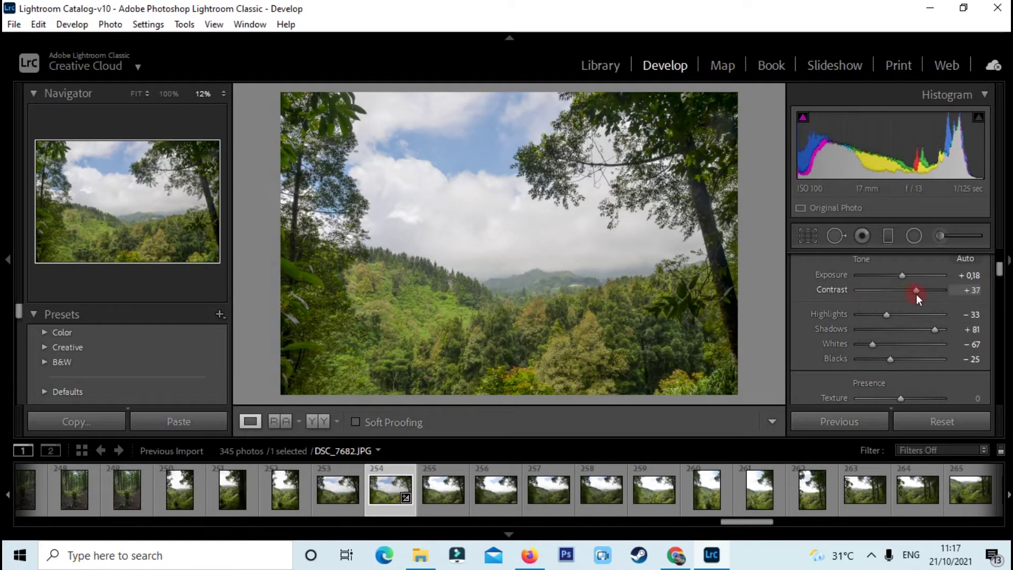
Compare the original and edit side by side, then lift the blacks slightly.
{"action": "key", "text": "y"}
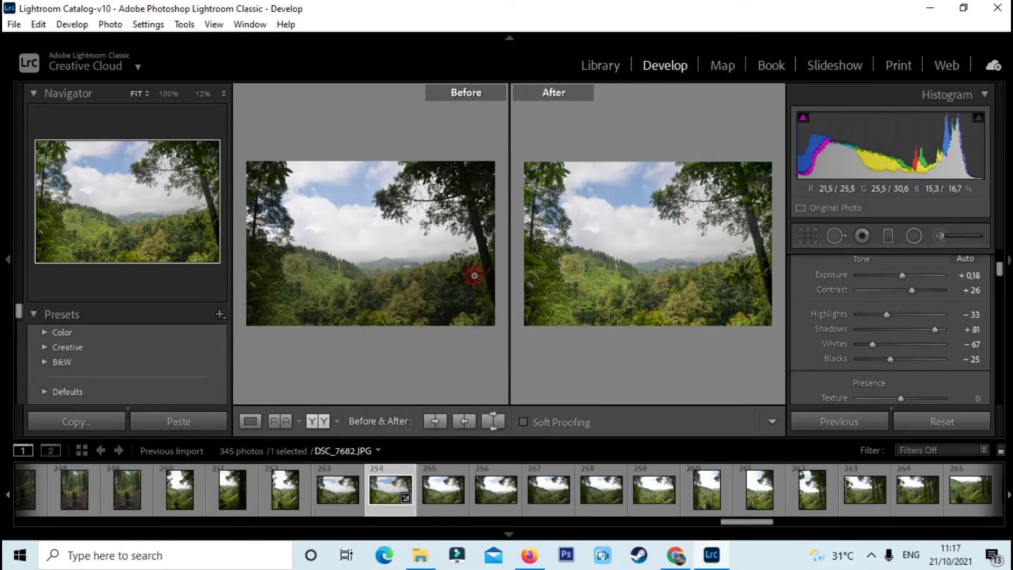
{"action": "key", "text": "y"}
{"action": "left_click_drag", "start_coordinate": [891, 360], "coordinate": [894, 363]}
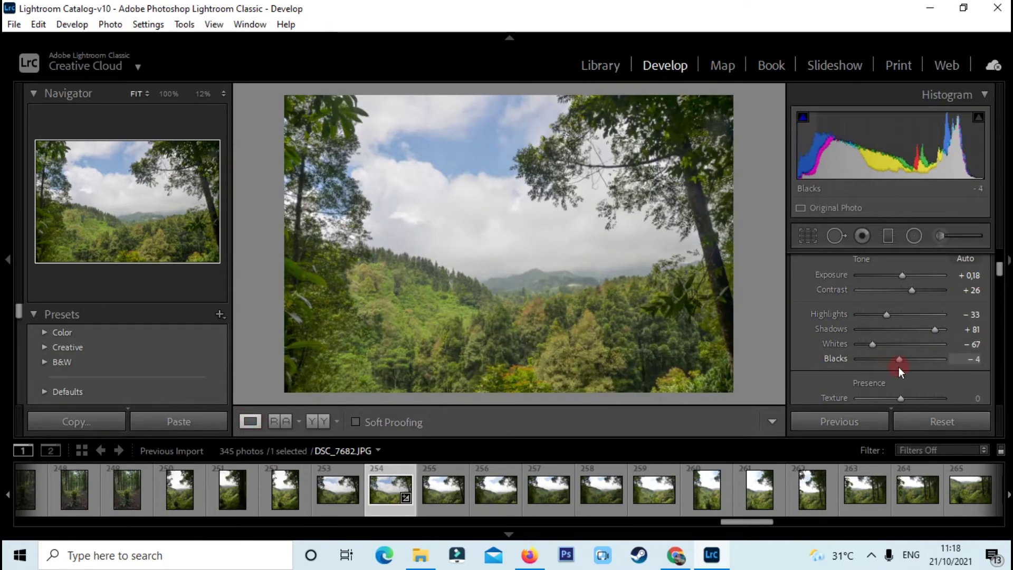
{"action": "left_click_drag", "start_coordinate": [999, 269], "coordinate": [1000, 279]}
{"action": "left_click_drag", "start_coordinate": [894, 263], "coordinate": [901, 266]}
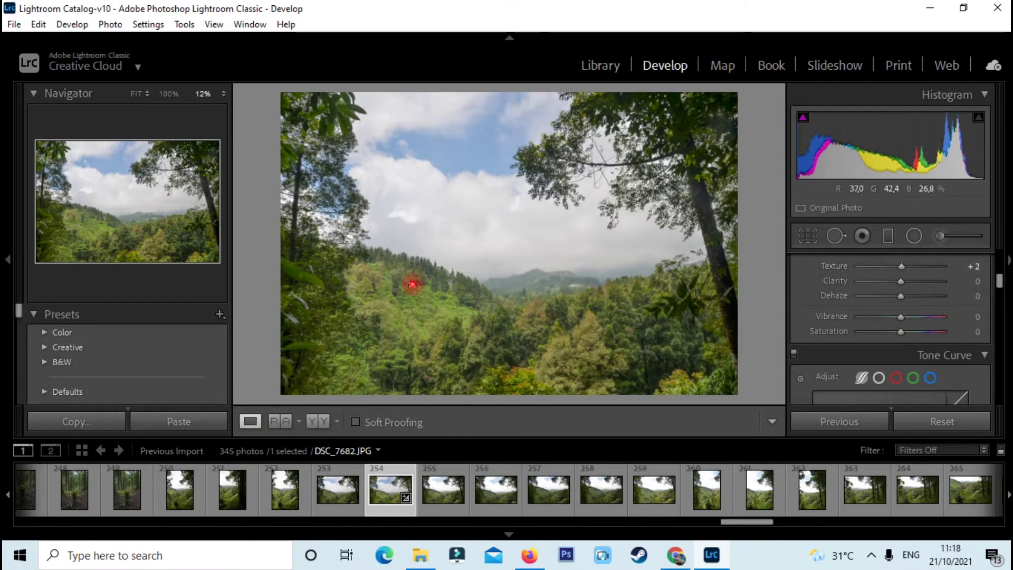
Zoom in to check the forest, add slight Texture, then set Vibrance +9 and Saturation +5.
{"action": "left_click", "coordinate": [594, 294]}
{"action": "left_click", "coordinate": [507, 280]}
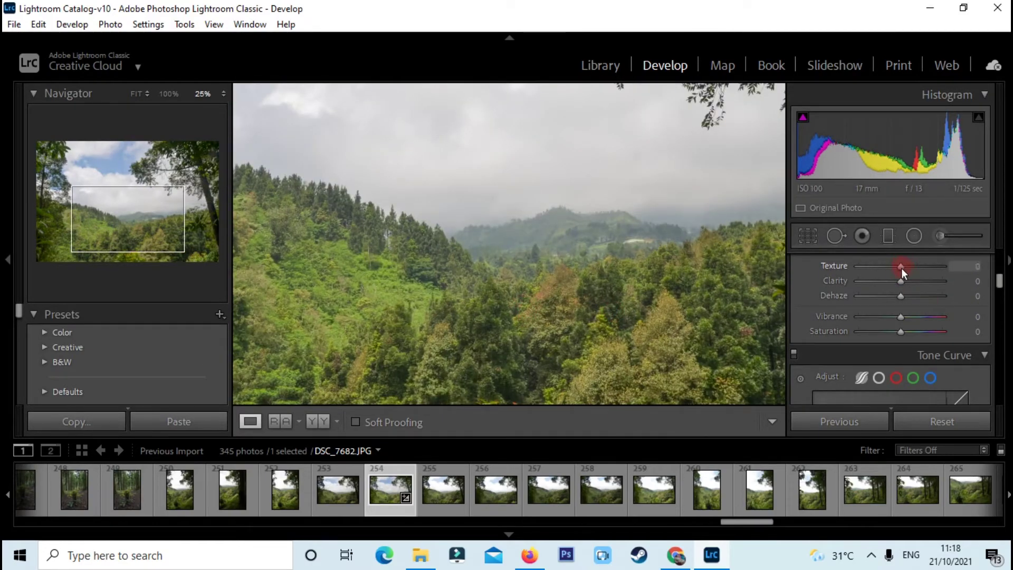
{"action": "left_click_drag", "start_coordinate": [901, 268], "coordinate": [902, 267]}
{"action": "key", "text": "z"}
{"action": "left_click_drag", "start_coordinate": [900, 316], "coordinate": [903, 332]}
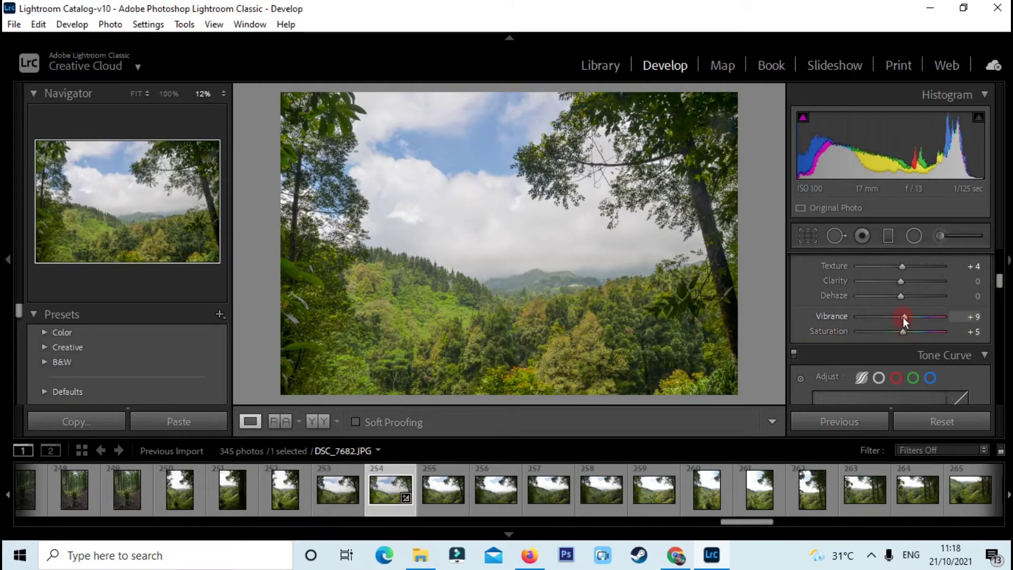
Give the landscape a warm yellow colour grade and nudge the midtone grade.
{"action": "left_click_drag", "start_coordinate": [1000, 283], "coordinate": [998, 324]}
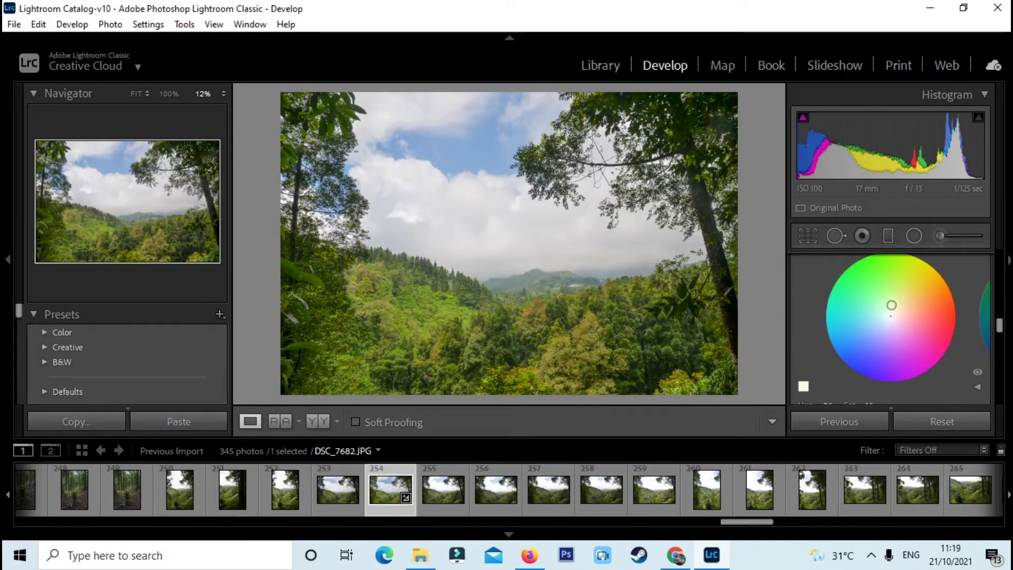
{"action": "left_click_drag", "start_coordinate": [891, 305], "coordinate": [894, 313]}
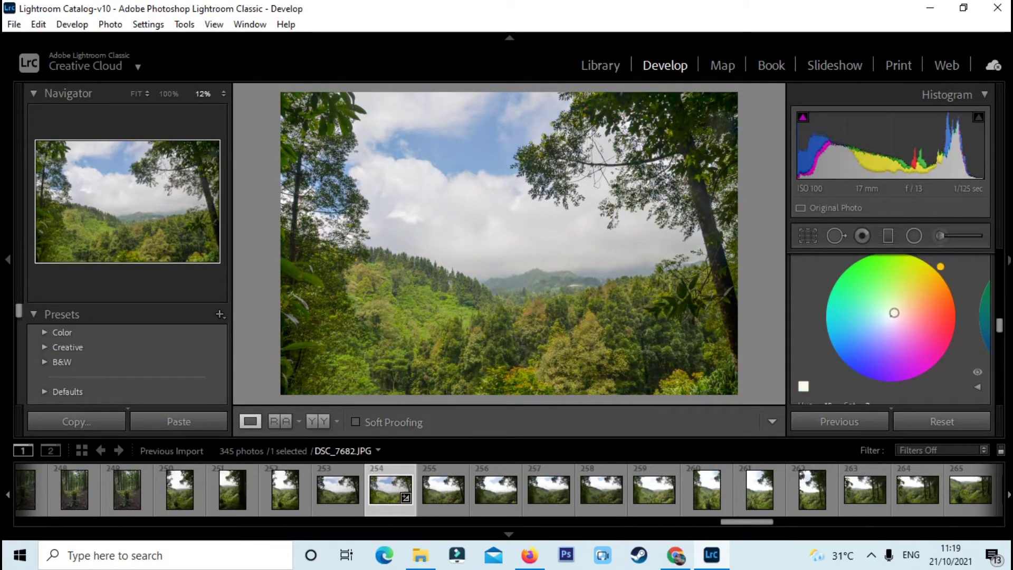
{"action": "scroll", "coordinate": [893, 319], "scroll_direction": "up", "scroll_amount": 2}
{"action": "left_click", "coordinate": [925, 278]}
{"action": "scroll", "coordinate": [948, 343], "scroll_direction": "down", "scroll_amount": 2}
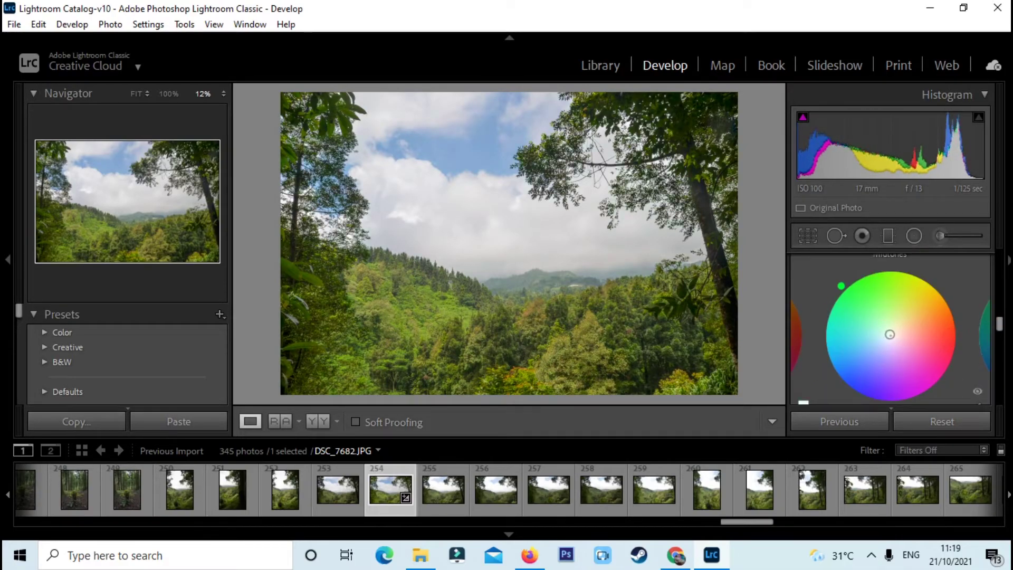
{"action": "left_click_drag", "start_coordinate": [892, 336], "coordinate": [831, 343]}
{"action": "scroll", "coordinate": [891, 338], "scroll_direction": "up", "scroll_amount": 2}
Remove the pink tint from the highlights grade and adjust the exposure.
{"action": "left_click", "coordinate": [943, 288]}
{"action": "scroll", "coordinate": [961, 325], "scroll_direction": "down", "scroll_amount": 1}
{"action": "scroll", "coordinate": [831, 343], "scroll_direction": "down", "scroll_amount": 2}
{"action": "left_click_drag", "start_coordinate": [998, 323], "coordinate": [999, 362]}
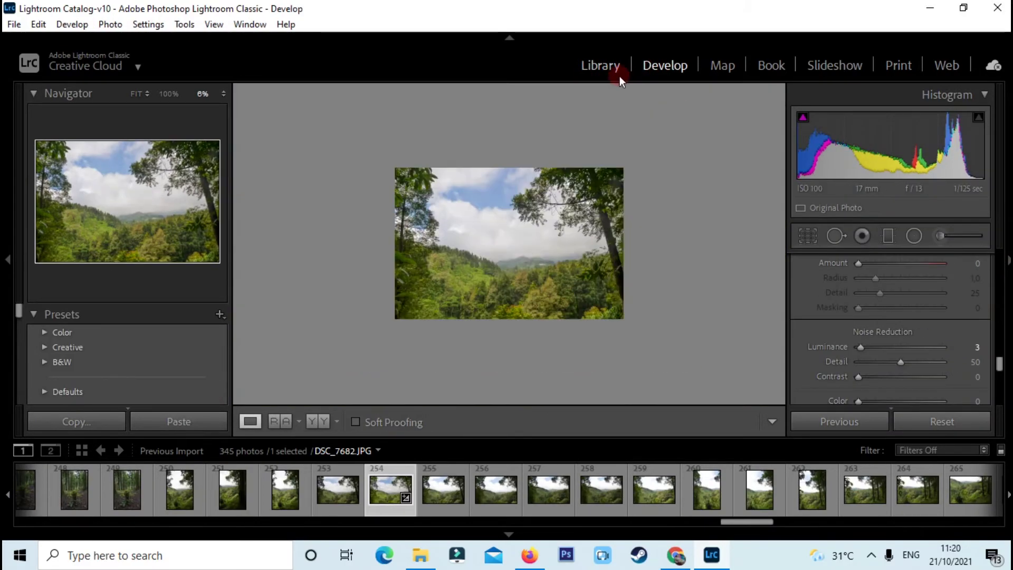
{"action": "left_click_drag", "start_coordinate": [909, 305], "coordinate": [903, 305]}
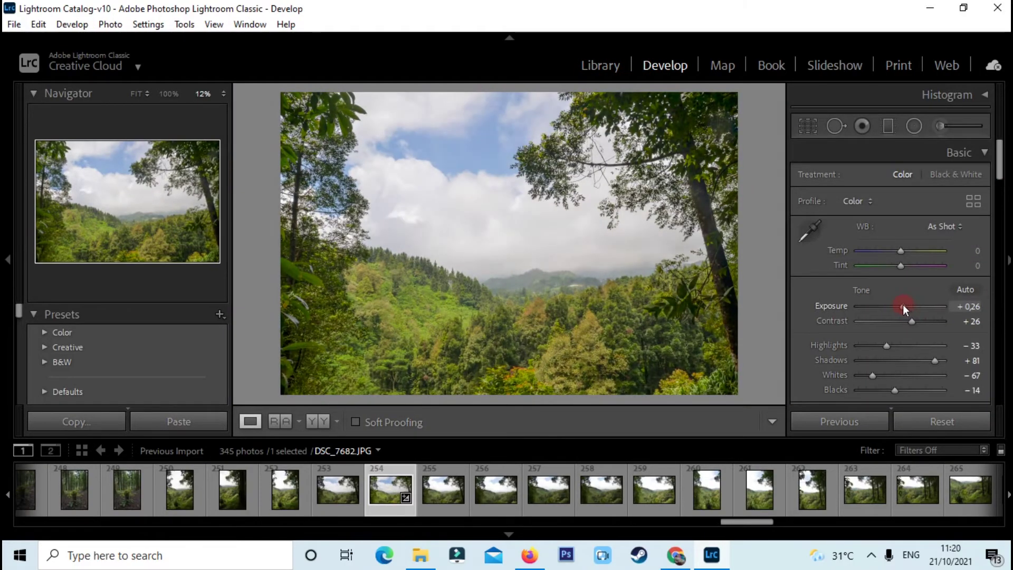
{"action": "left_click_drag", "start_coordinate": [998, 158], "coordinate": [999, 343]}
In Calibration, set Red Hue +11, Green Hue +12, Blue Hue -5 and Blue Saturation +18.
{"action": "left_click", "coordinate": [984, 395]}
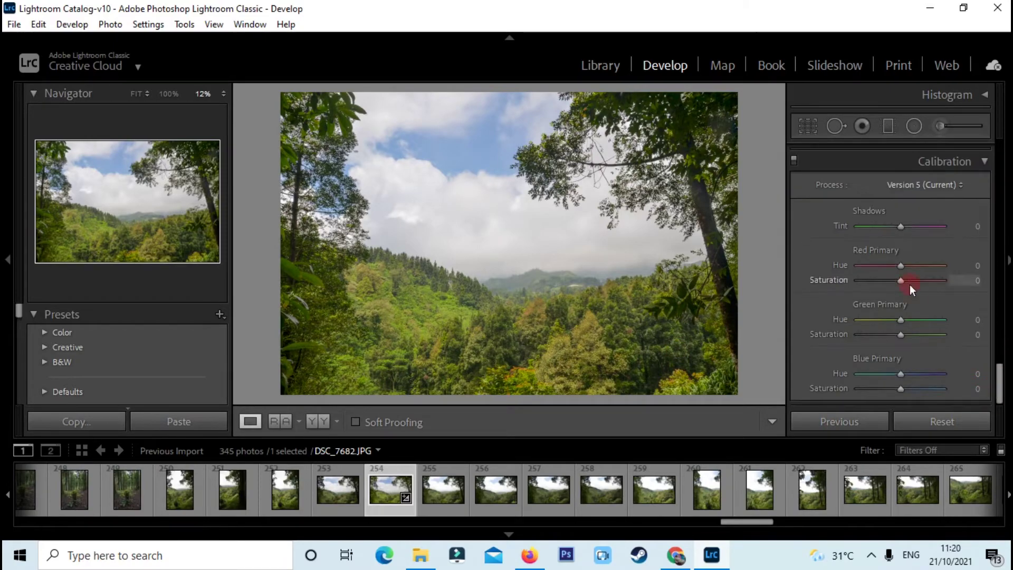
{"action": "left_click_drag", "start_coordinate": [901, 265], "coordinate": [886, 265]}
{"action": "left_click_drag", "start_coordinate": [900, 319], "coordinate": [899, 334]}
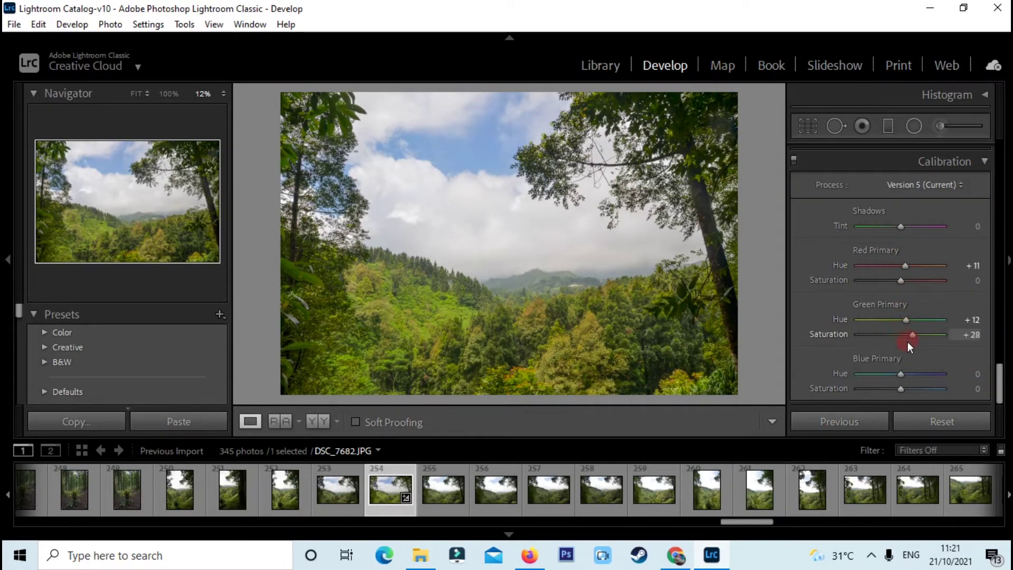
{"action": "mouse_move", "coordinate": [901, 374]}
{"action": "left_mouse_down"}
{"action": "mouse_move", "coordinate": [913, 374]}
{"action": "mouse_move", "coordinate": [898, 374]}
{"action": "mouse_move", "coordinate": [904, 388]}
{"action": "left_mouse_up"}
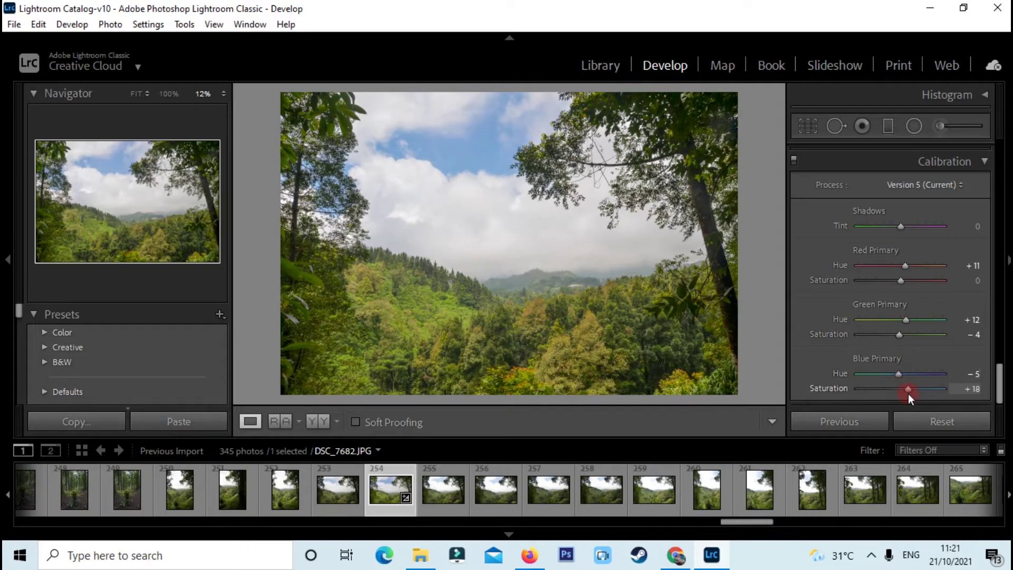
{"action": "left_click_drag", "start_coordinate": [906, 320], "coordinate": [915, 320]}
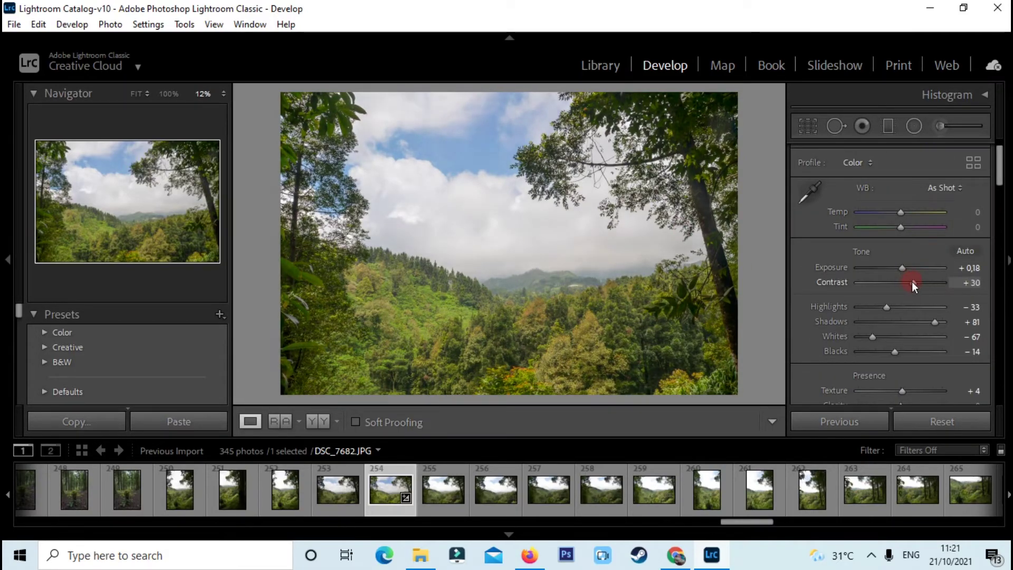
Set Contrast to +18 and Blacks to -30, checking a before/after comparison.
{"action": "left_click_drag", "start_coordinate": [912, 283], "coordinate": [903, 283]}
{"action": "left_click_drag", "start_coordinate": [895, 352], "coordinate": [887, 351]}
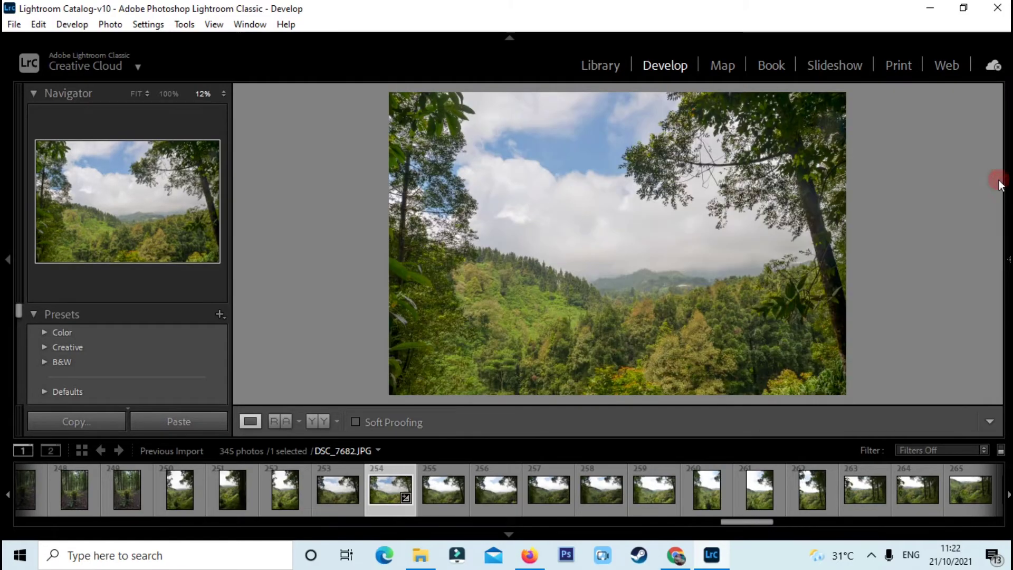
{"action": "left_click", "coordinate": [317, 421]}
{"action": "left_click", "coordinate": [628, 324]}
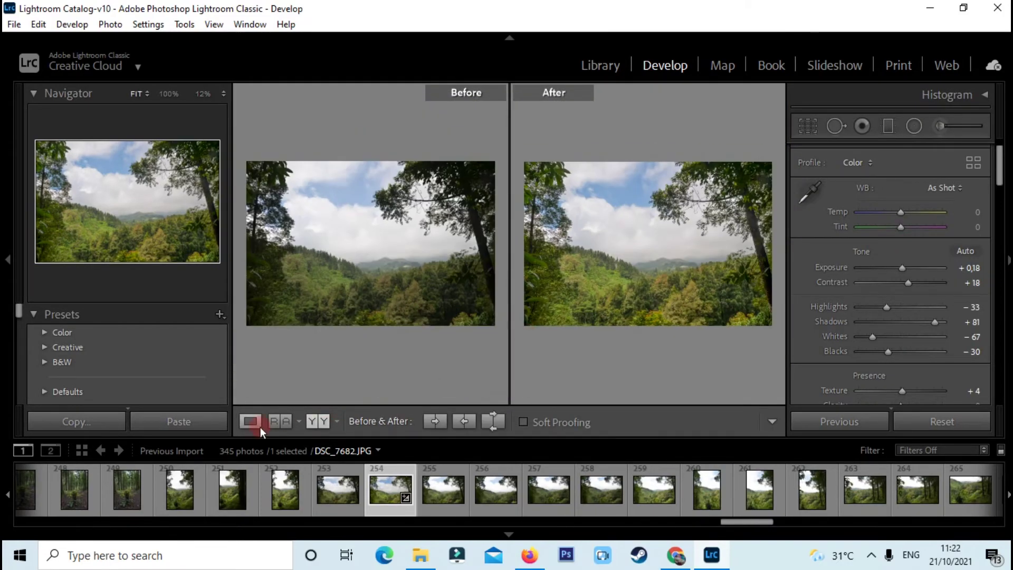
{"action": "left_click", "coordinate": [258, 427]}
Raise Saturation to +21, compare before/after again, and nudge Shadows to +82.
{"action": "left_click_drag", "start_coordinate": [904, 315], "coordinate": [910, 315]}
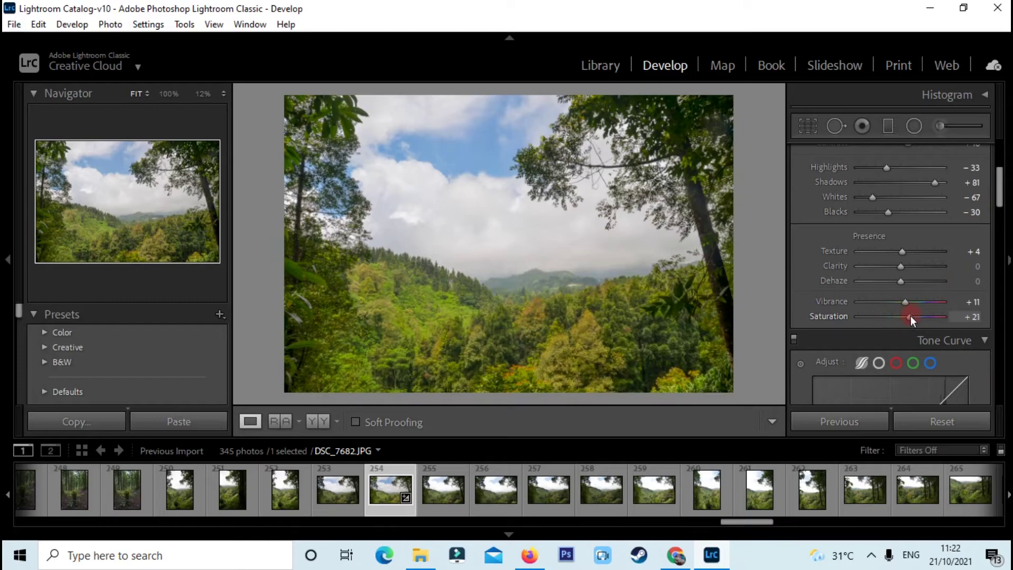
{"action": "scroll", "coordinate": [908, 304], "scroll_direction": "down", "scroll_amount": 10}
{"action": "key", "text": "y"}
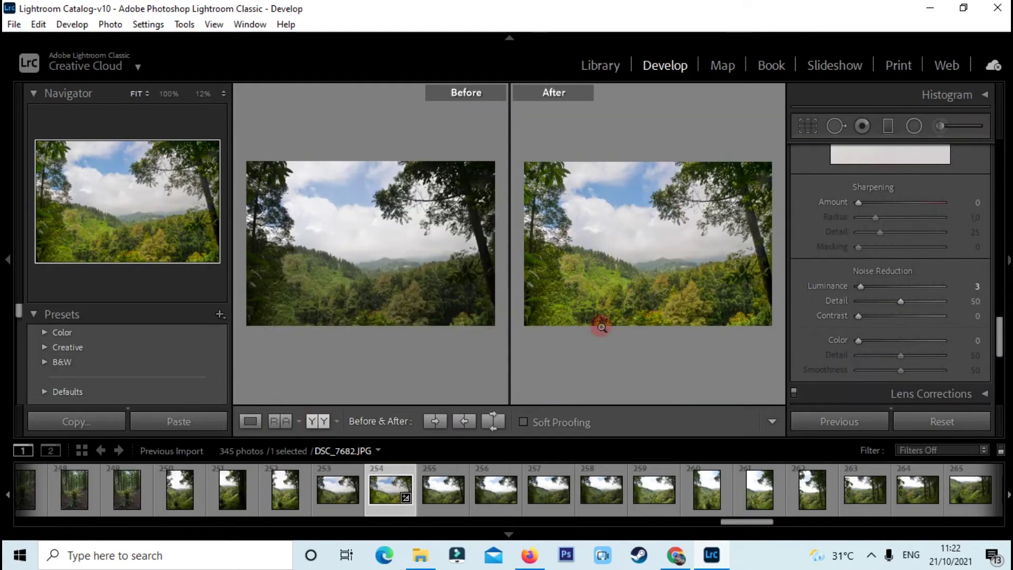
{"action": "left_click", "coordinate": [601, 327]}
{"action": "left_click", "coordinate": [250, 421]}
{"action": "scroll", "coordinate": [891, 275], "scroll_direction": "up", "scroll_amount": 10}
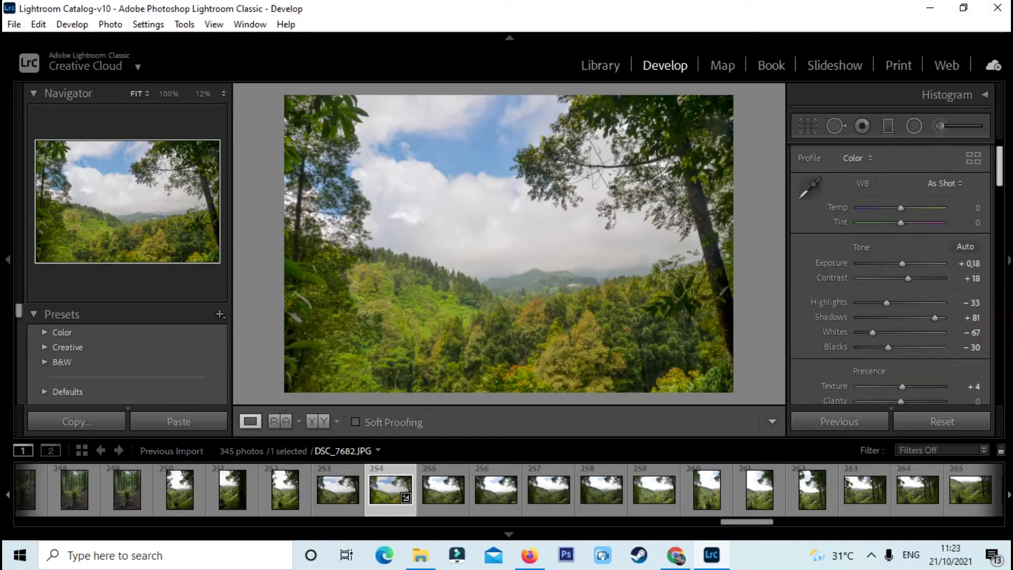
{"action": "left_click", "coordinate": [934, 363]}
{"action": "left_click", "coordinate": [14, 24]}
Cancel the Export One File dialog and view the landscape's before and after side by side.
{"action": "left_click", "coordinate": [43, 141]}
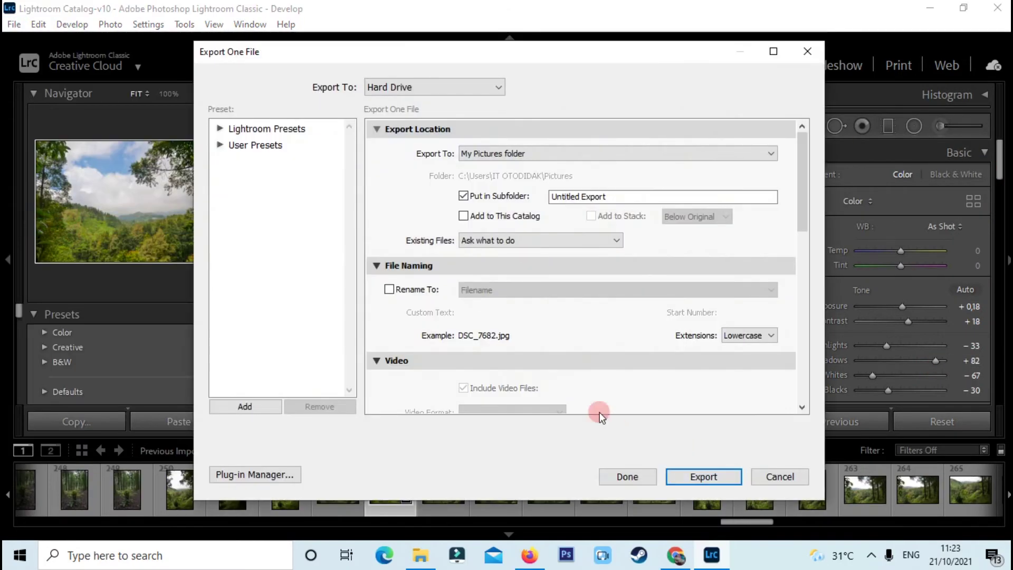
{"action": "left_click", "coordinate": [628, 476]}
{"action": "key", "text": "y"}
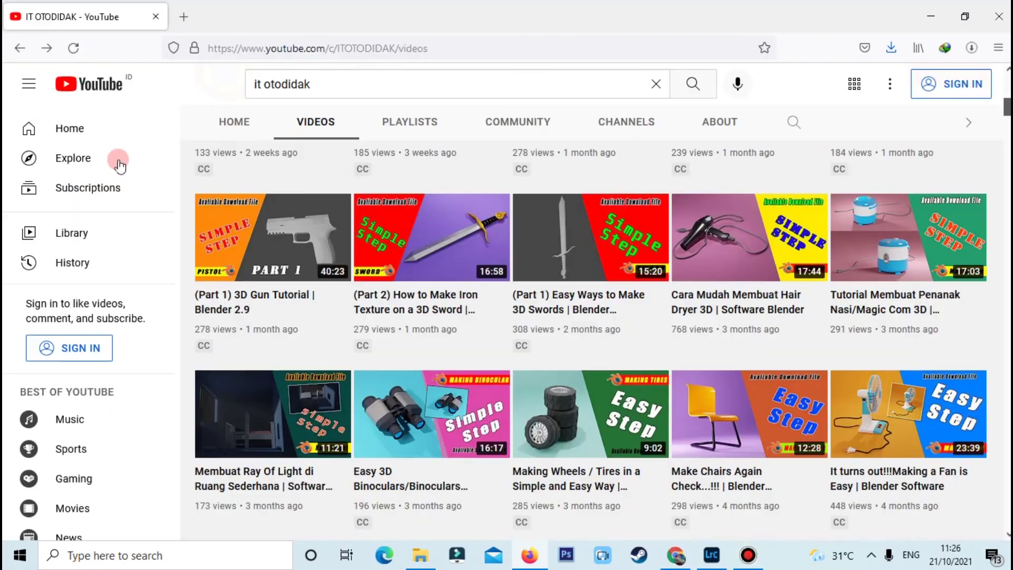
Scroll down through the YouTube channel's grid of uploaded videos.
{"action": "scroll", "coordinate": [697, 449], "scroll_direction": "down", "scroll_amount": 5}
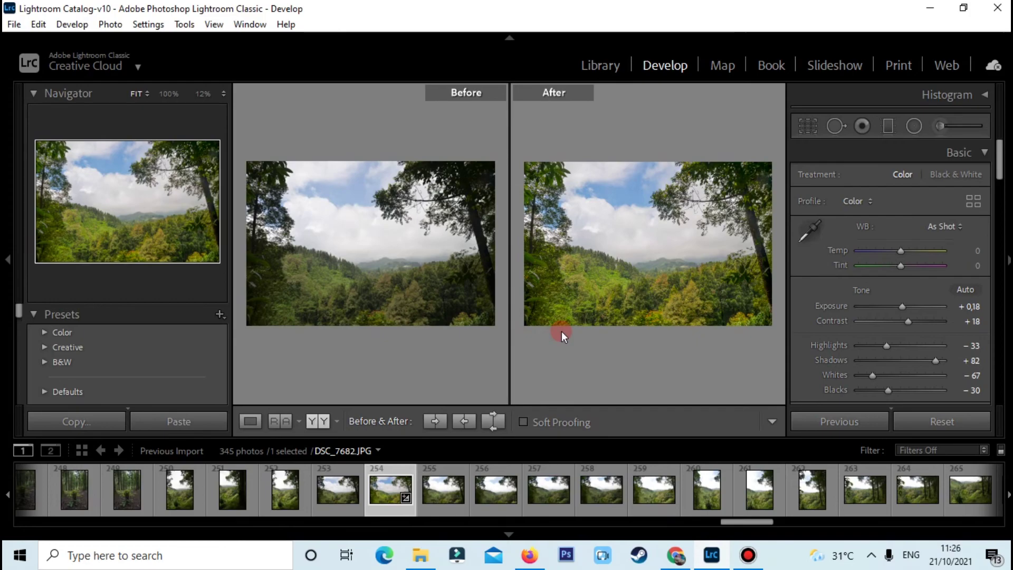
Zoom the Before/After images out and move the right panel toward the Presence sliders.
{"action": "left_click", "coordinate": [561, 331]}
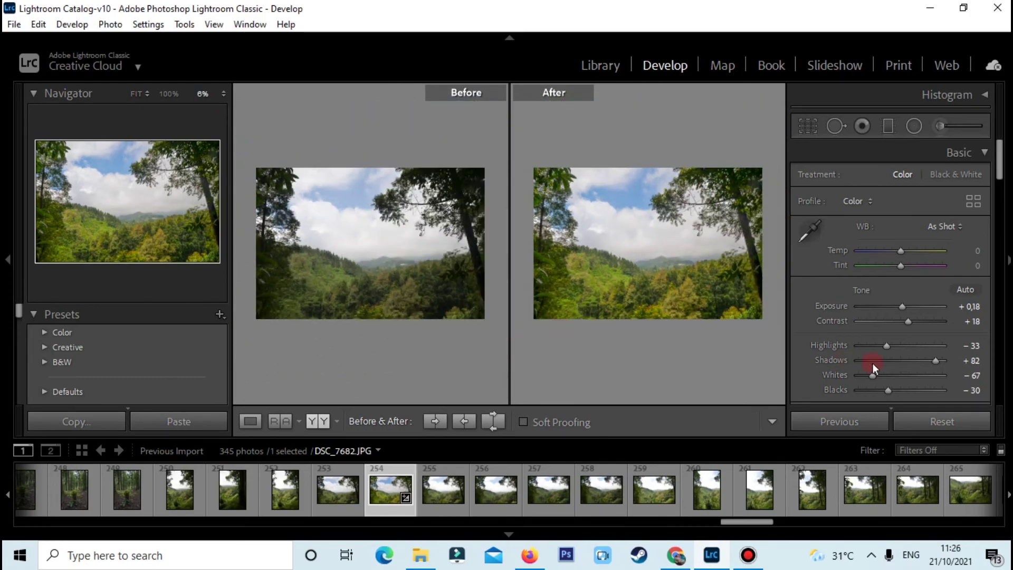
{"action": "left_click", "coordinate": [1000, 171]}
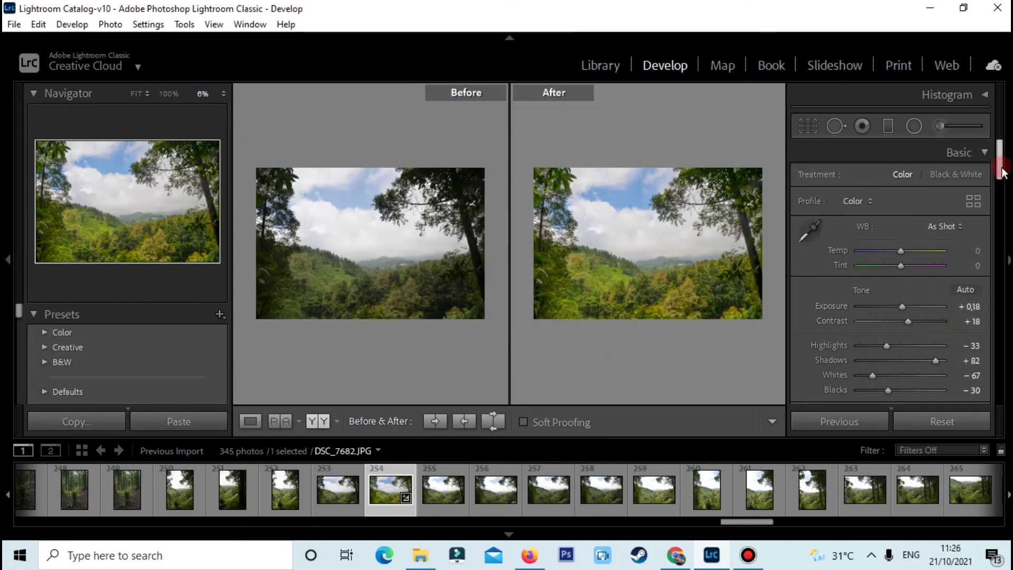